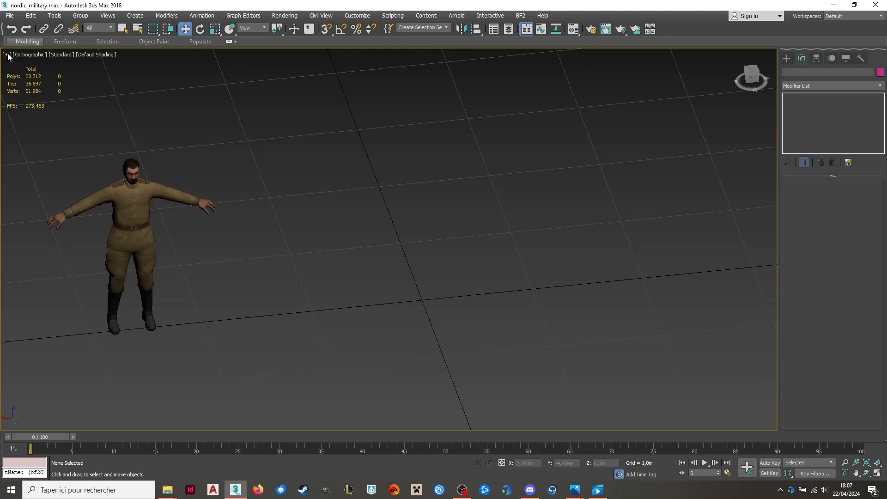
# Check the viewport statistics configuration for polygon, triangle, vertex and frame-rate display.
pyautogui.click(7, 55)
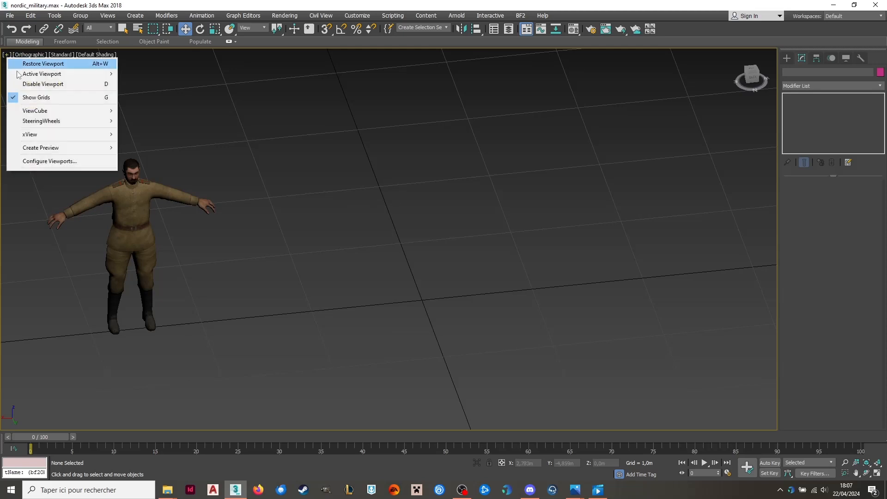
pyautogui.click(59, 160)
pyautogui.click(482, 132)
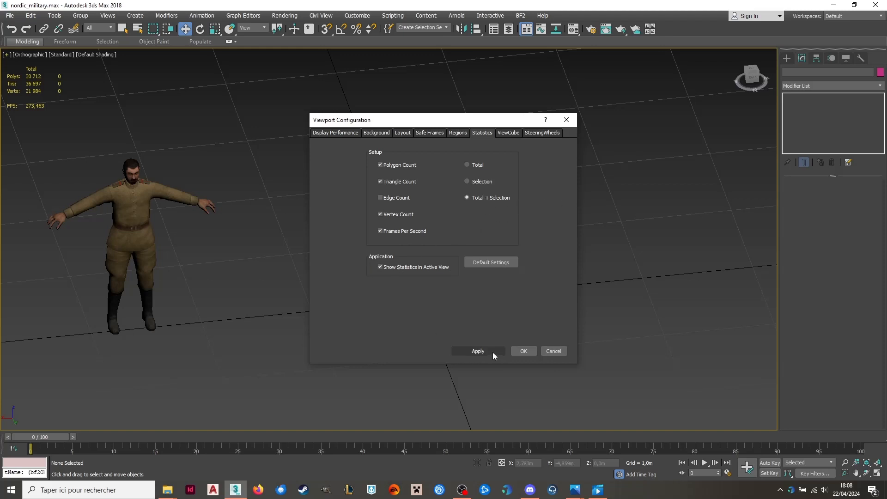
pyautogui.click(522, 352)
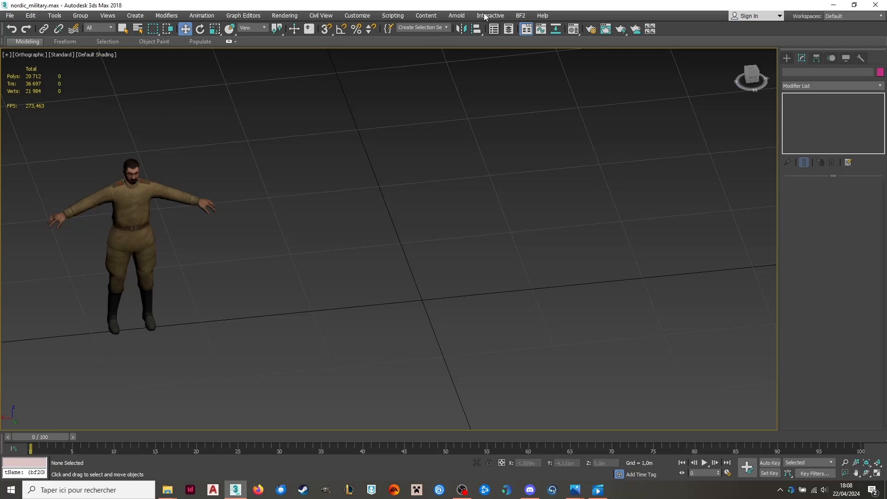
# Check the scene's system unit scale in the units setup.
pyautogui.click(428, 16)
pyautogui.moveTo(357, 16)
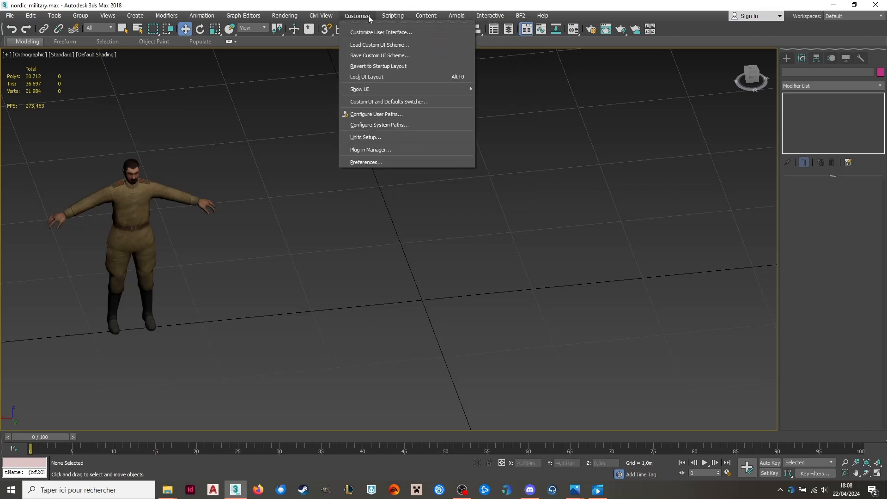
pyautogui.click(400, 137)
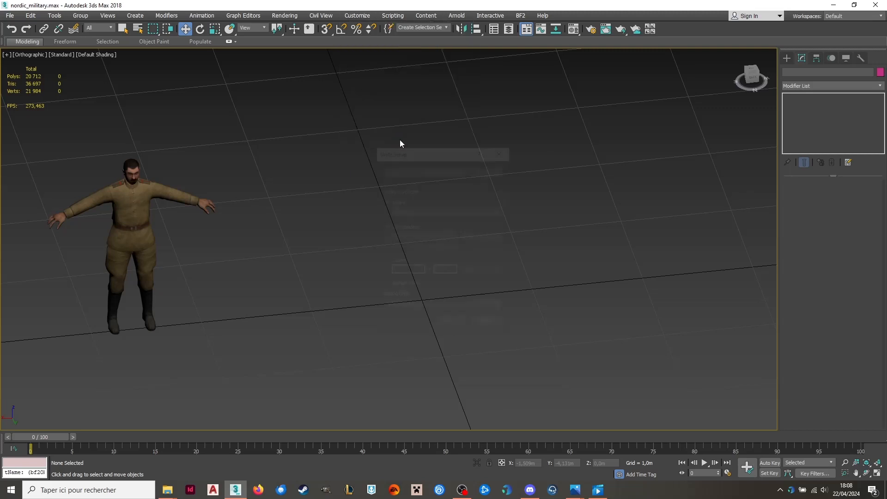
pyautogui.click(433, 169)
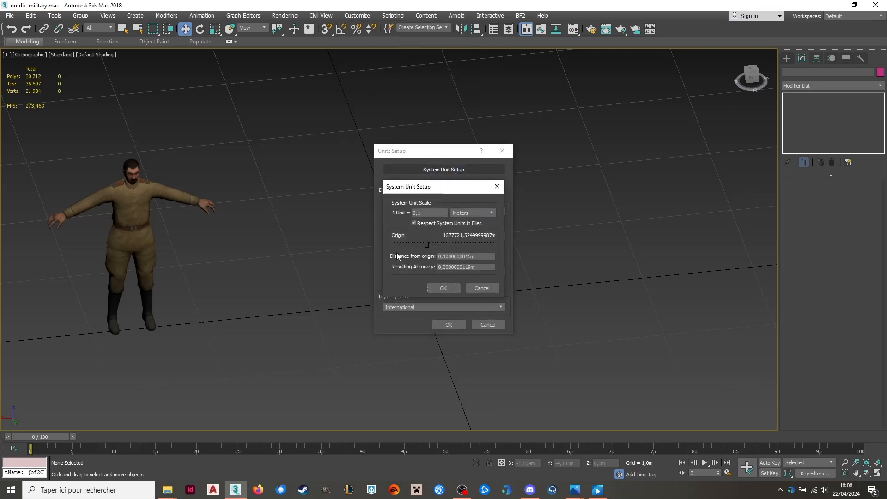
pyautogui.moveTo(444, 186); pyautogui.dragTo(621, 160)
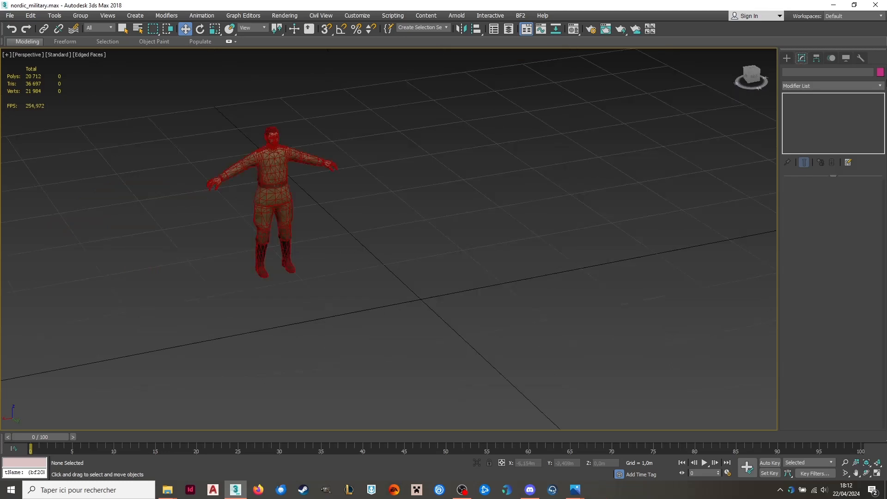
# Create a box about 1.45 m long, 3.22 m wide and 0.88 m high in front of the character.
pyautogui.click(786, 58)
pyautogui.click(812, 113)
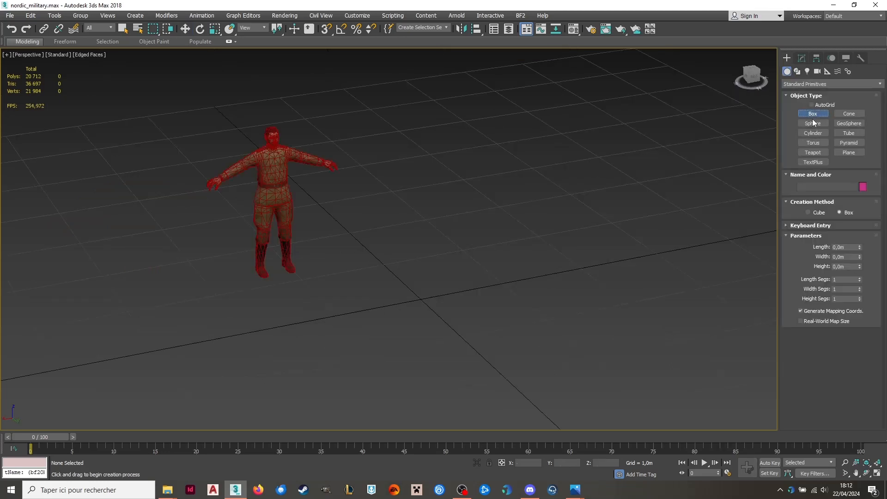
pyautogui.moveTo(285, 297); pyautogui.dragTo(608, 298)
pyautogui.click(597, 218)
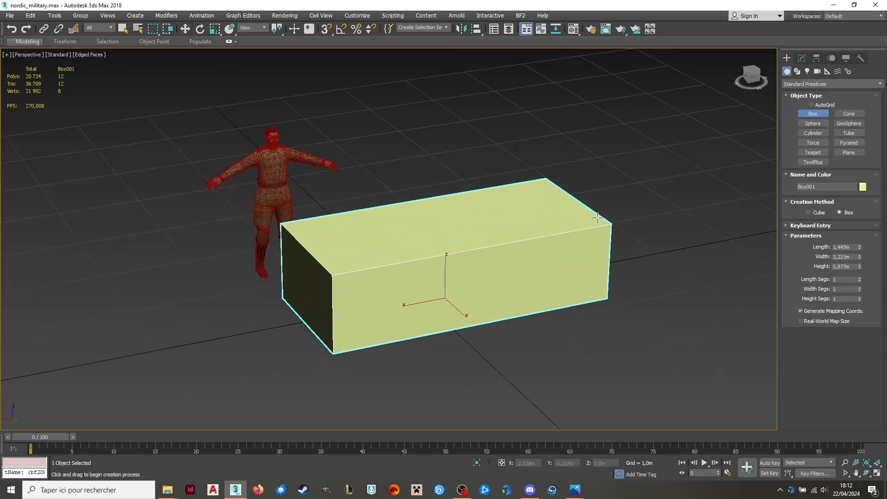
# Move the box to the world origin by setting its X and Y positions to 0.
pyautogui.click(185, 29)
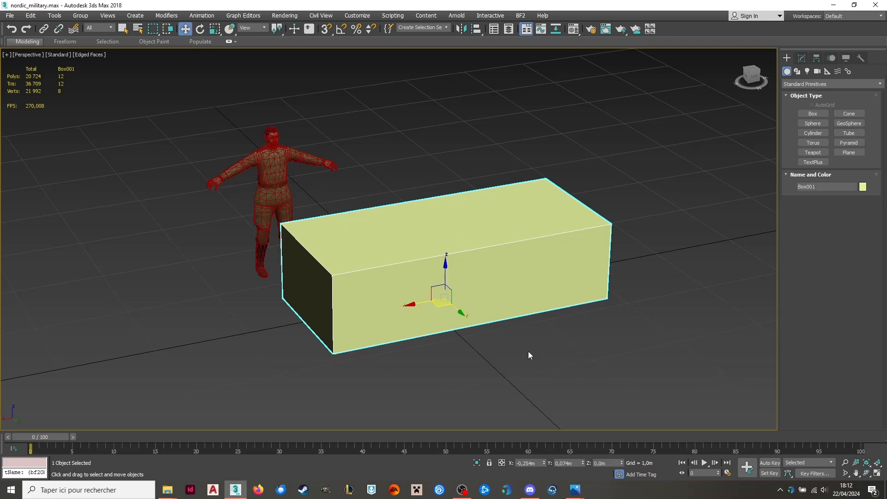
pyautogui.doubleClick(527, 463)
pyautogui.write('0')
pyautogui.press('Return')
pyautogui.doubleClick(576, 463)
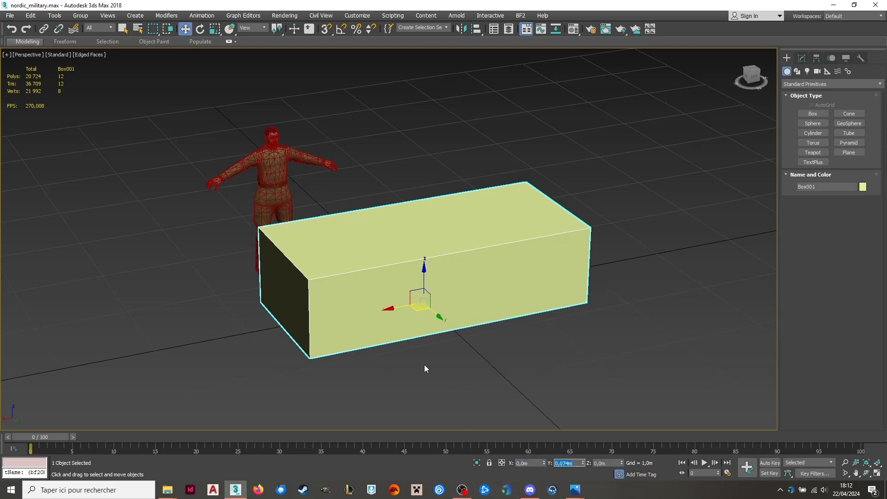
pyautogui.write('0')
pyautogui.press('Return')
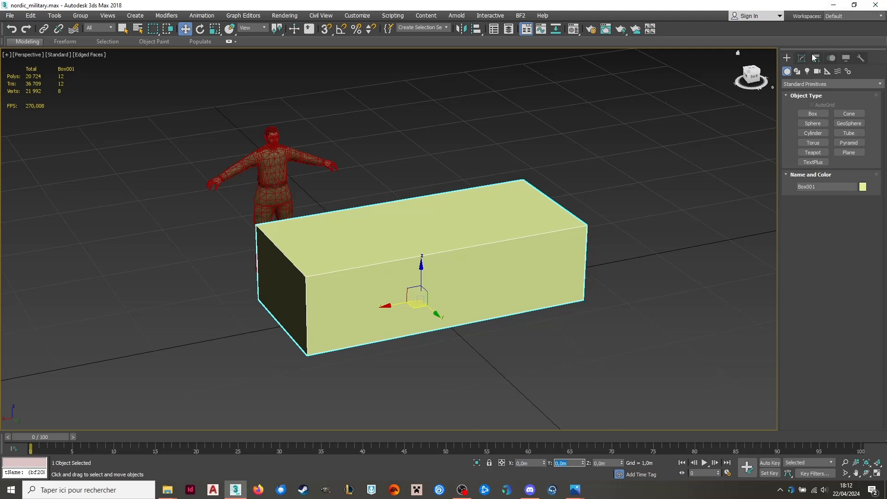
# Set the box's length to 2.5 m, width to 1.5 m and height to 1.5 m.
pyautogui.click(801, 58)
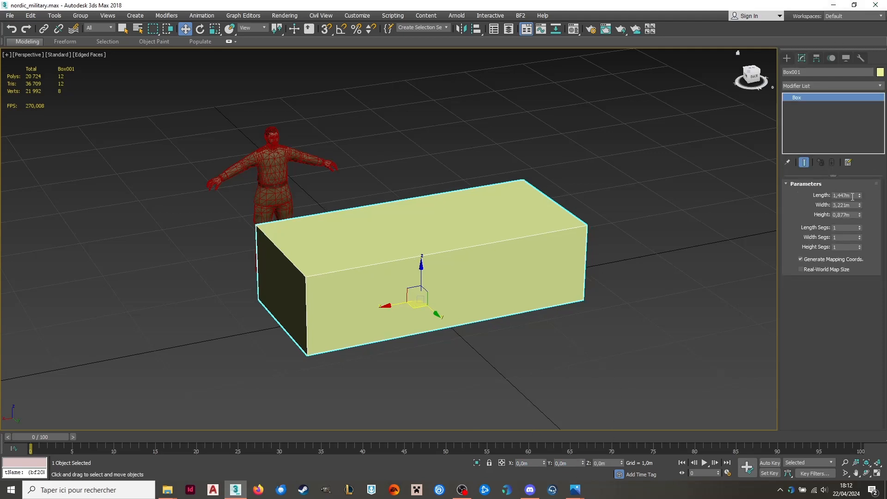
pyautogui.doubleClick(841, 195)
pyautogui.write('2,5')
pyautogui.press('Return')
pyautogui.doubleClick(852, 205)
pyautogui.write('1')
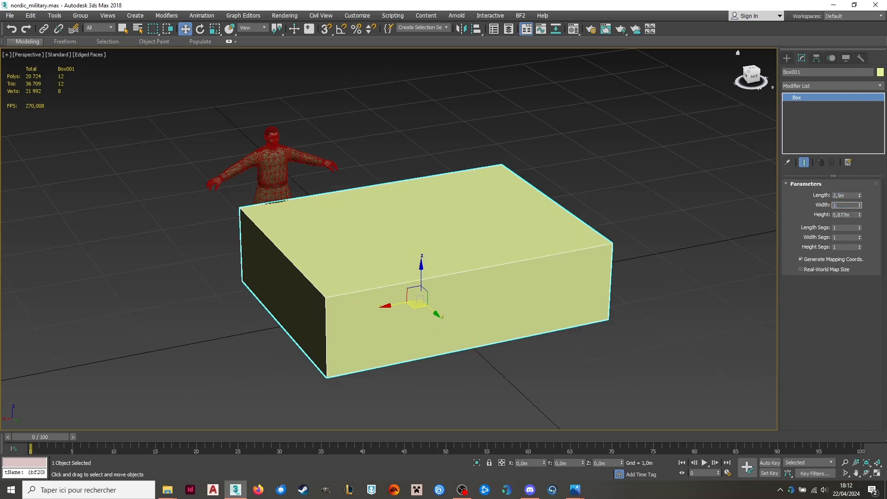
pyautogui.write(',5')
pyautogui.press('Return')
pyautogui.moveTo(851, 215); pyautogui.dragTo(784, 221)
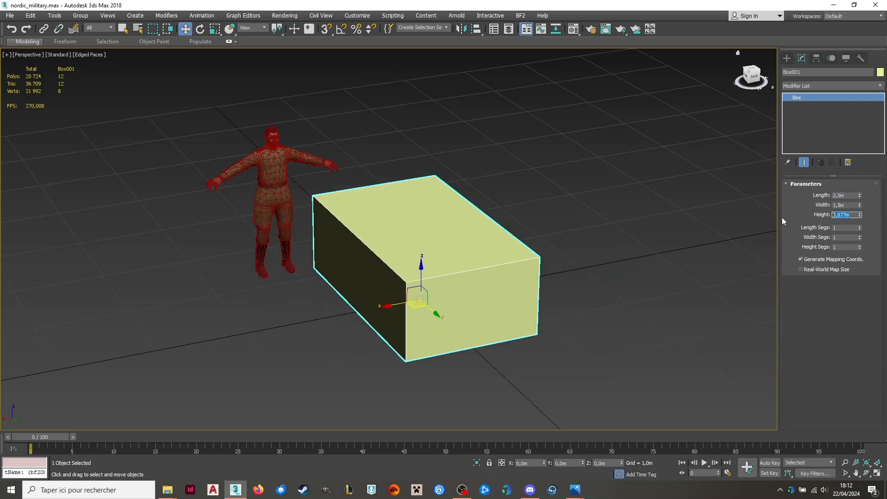
pyautogui.write('1,5')
pyautogui.press('Return')
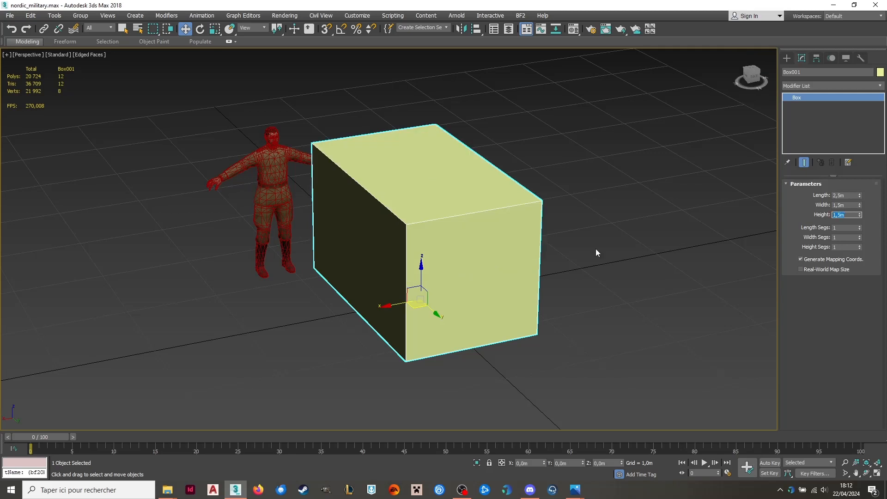
# Rotate the box 90 degrees about the Z axis.
pyautogui.click(203, 29)
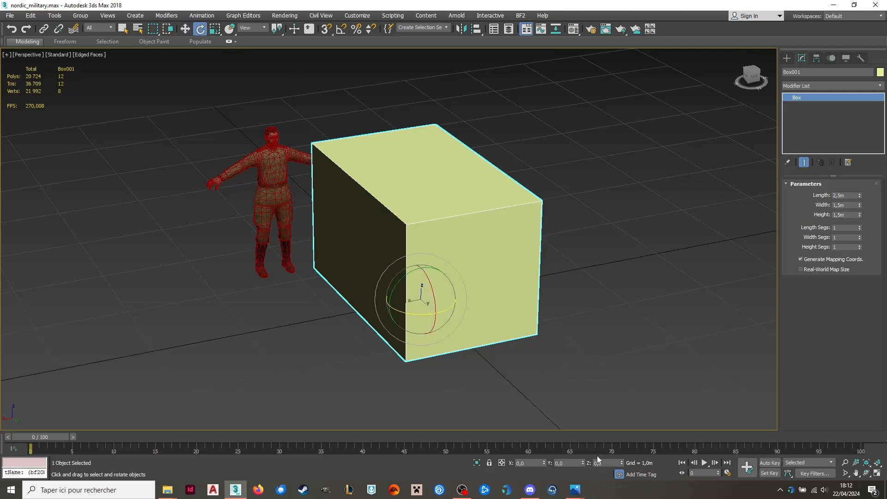
pyautogui.doubleClick(599, 462)
pyautogui.write('90')
pyautogui.press('Return')
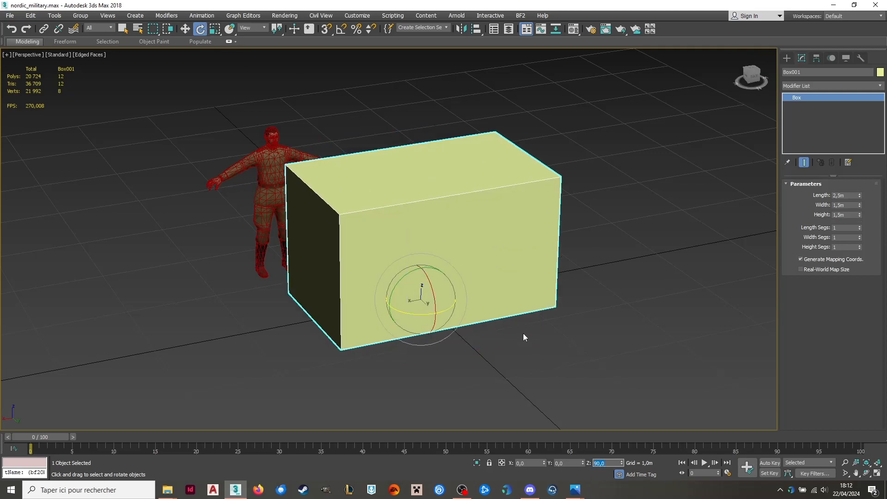
pyautogui.keyDown('alt'); pyautogui.moveTo(524, 337); pyautogui.dragTo(351, 208, button='middle'); pyautogui.keyUp('alt')
# Convert the box to an Editable Poly.
pyautogui.click(185, 29)
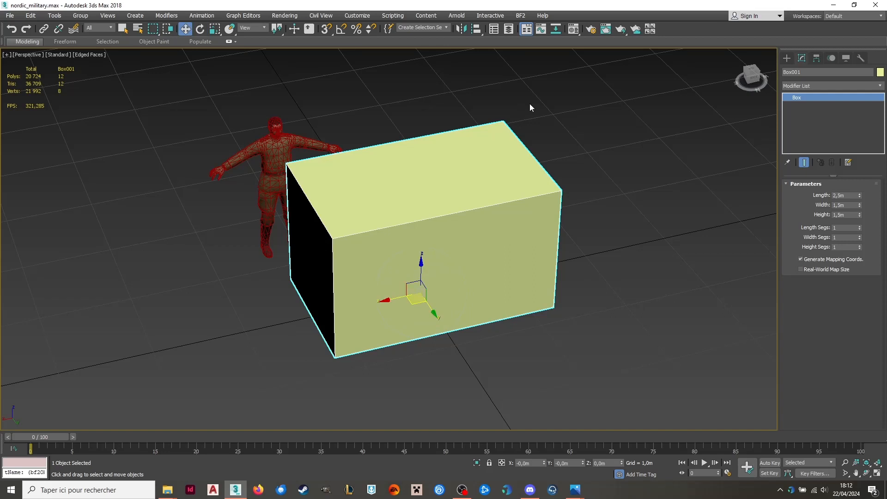
pyautogui.rightClick(448, 197)
pyautogui.moveTo(553, 306)
pyautogui.click(581, 299)
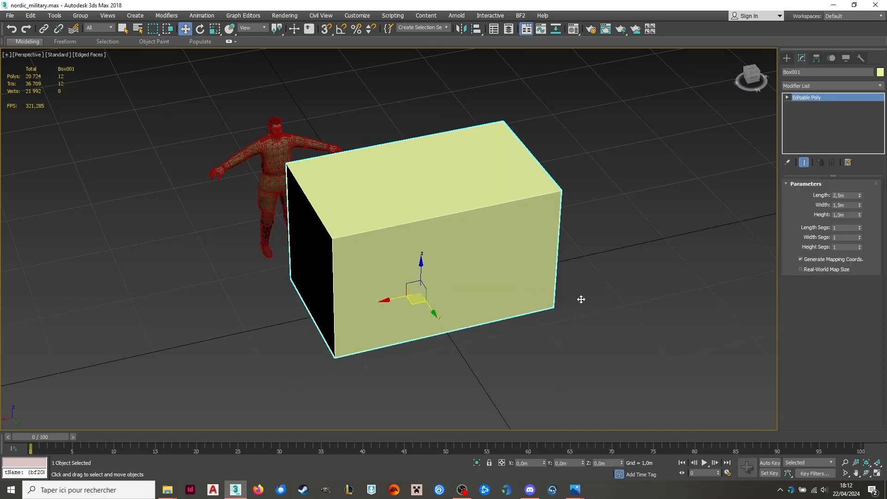
# Extrude the end polygon of the box nearest the character's outstretched arm by 0.5 m.
pyautogui.click(840, 195)
pyautogui.click(312, 261)
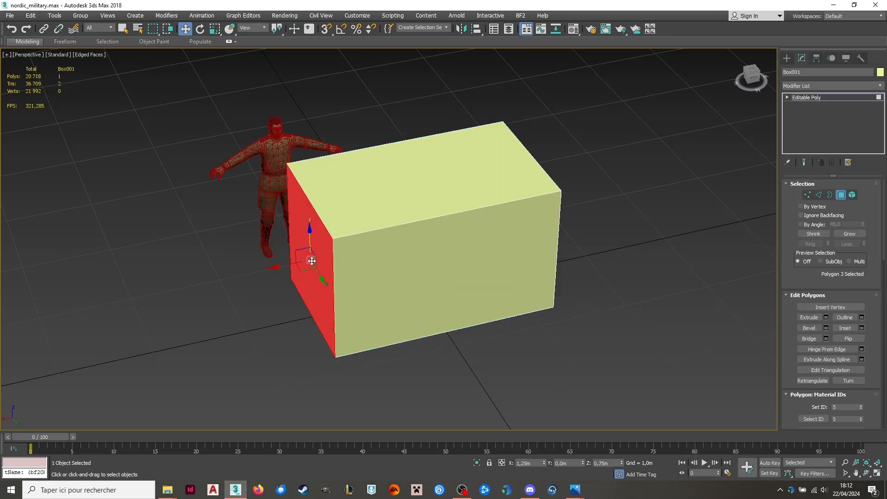
pyautogui.keyDown('alt'); pyautogui.moveTo(572, 296); pyautogui.dragTo(553, 286, button='middle'); pyautogui.keyUp('alt')
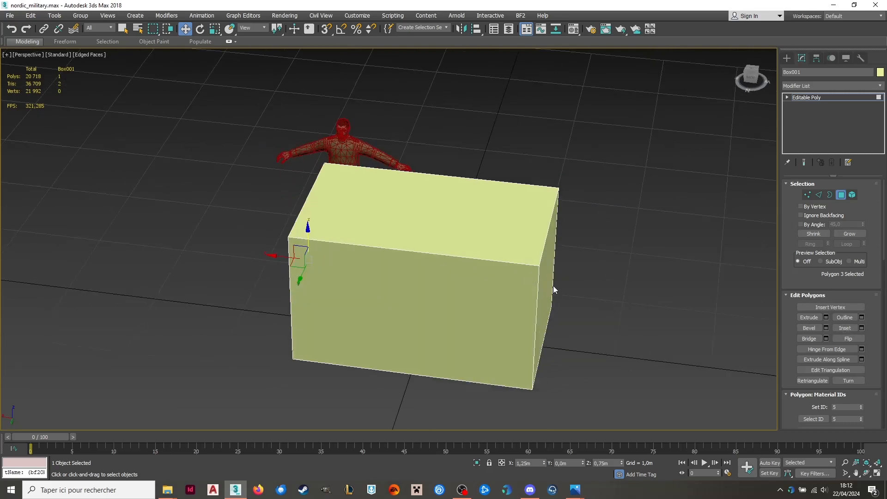
pyautogui.click(826, 318)
pyautogui.click(414, 258)
pyautogui.press('BackSpace')
pyautogui.press('BackSpace')
pyautogui.press('BackSpace')
pyautogui.press('BackSpace')
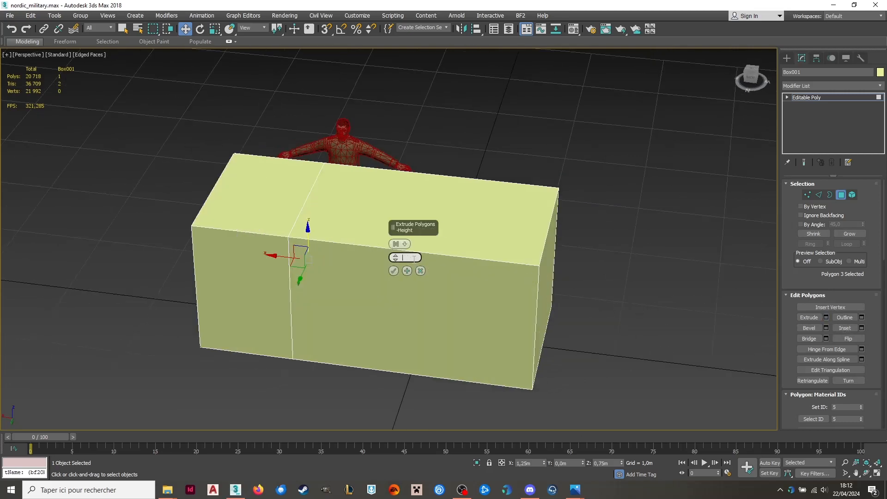
pyautogui.write('0,5')
pyautogui.press('Return')
pyautogui.keyDown('alt'); pyautogui.moveTo(463, 237); pyautogui.dragTo(421, 240, button='middle'); pyautogui.keyUp('alt')
pyautogui.click(393, 271)
# Extrude the polygon at the opposite end of the box by 0.5 m and clear the polygon selection.
pyautogui.keyDown('alt'); pyautogui.moveTo(437, 307); pyautogui.dragTo(446, 280, button='middle'); pyautogui.keyUp('alt')
pyautogui.click(446, 280)
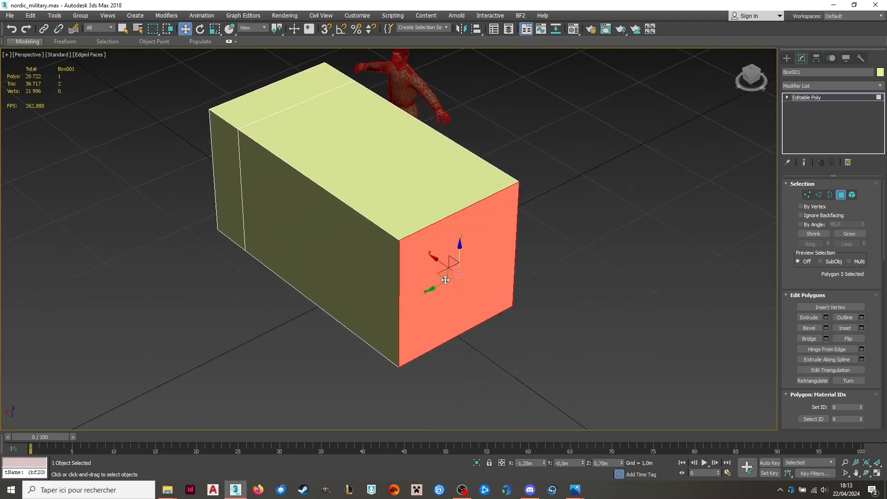
pyautogui.click(826, 317)
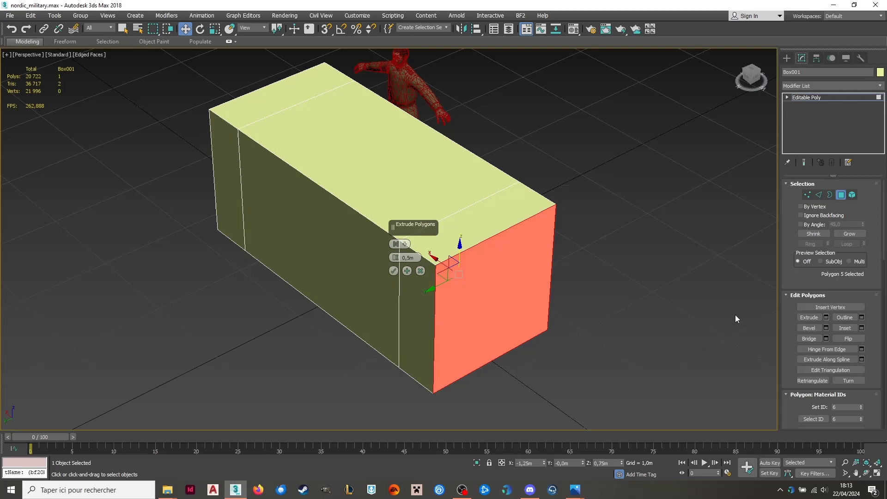
pyautogui.click(394, 271)
pyautogui.keyDown('alt'); pyautogui.moveTo(446, 293); pyautogui.dragTo(589, 266, button='middle'); pyautogui.keyUp('alt')
pyautogui.click(572, 264)
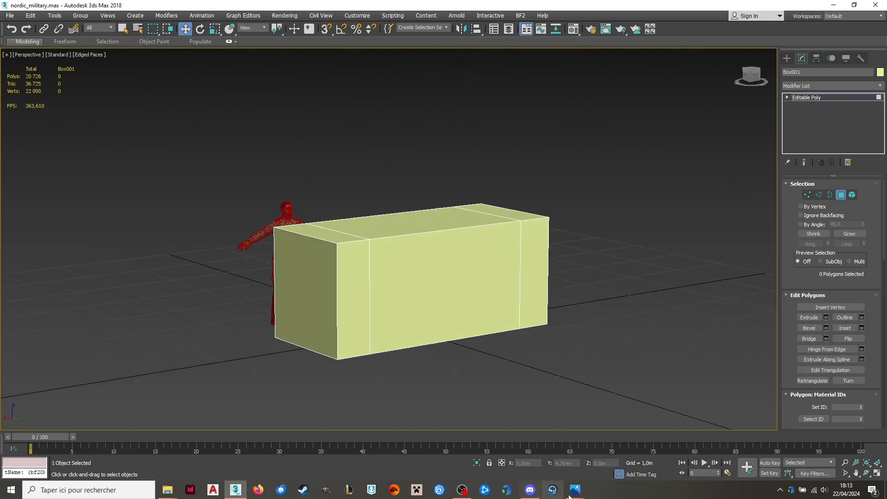
# Compare the box's proportions with the dimensioned barbed-wire obstacle drawing in img007.jpg.
pyautogui.moveTo(574, 490)
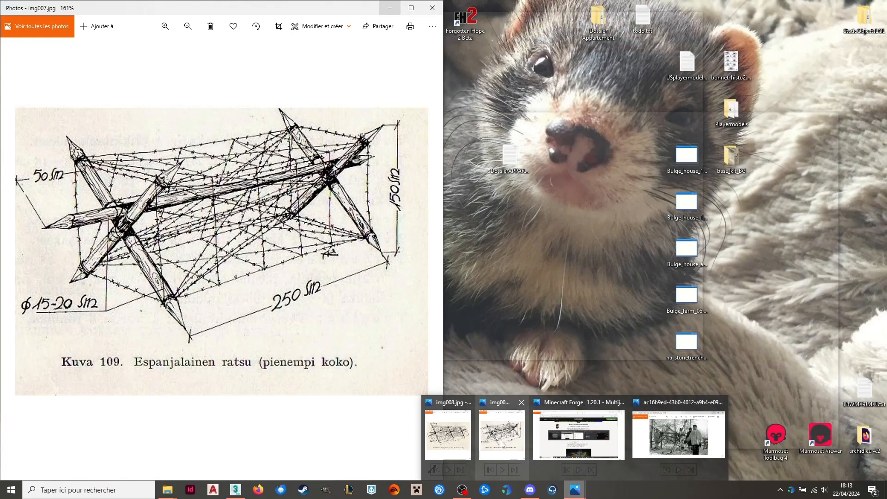
pyautogui.click(505, 439)
pyautogui.moveTo(444, 211); pyautogui.dragTo(293, 213)
pyautogui.moveTo(397, 263); pyautogui.dragTo(510, 257, button='middle')
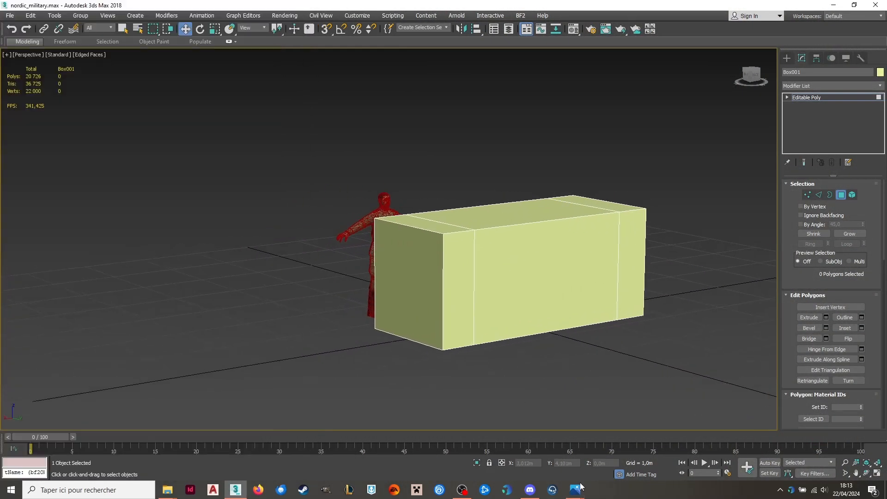
pyautogui.moveTo(574, 490)
pyautogui.click(495, 439)
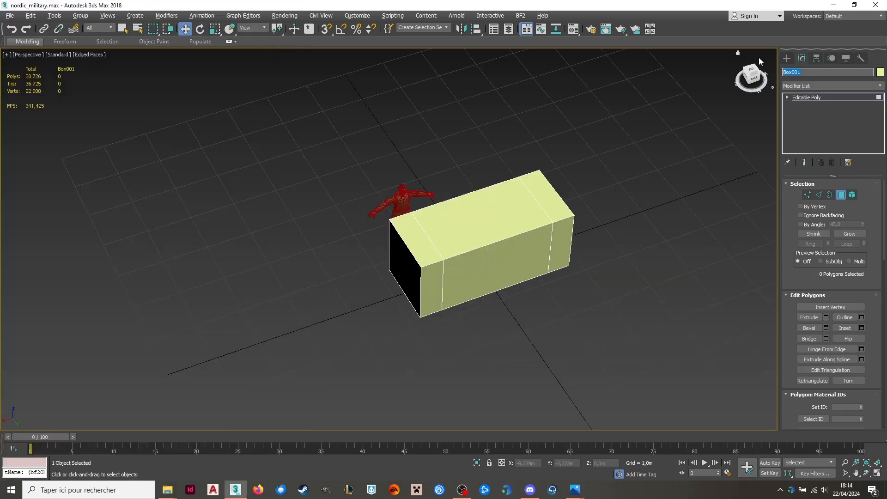
# Rename the box as Gabarit and deselect it.
pyautogui.write('Gabarit')
pyautogui.press('Return')
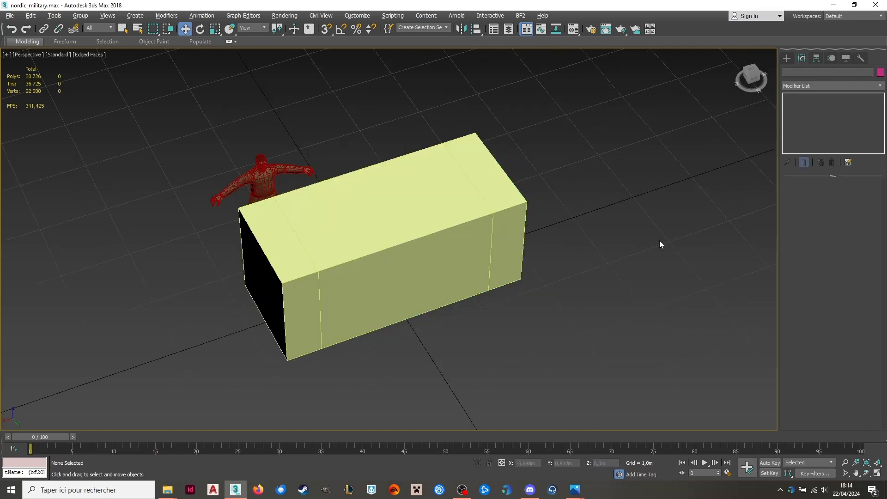
pyautogui.keyDown('alt'); pyautogui.moveTo(659, 240); pyautogui.dragTo(662, 221, button='middle'); pyautogui.keyUp('alt')
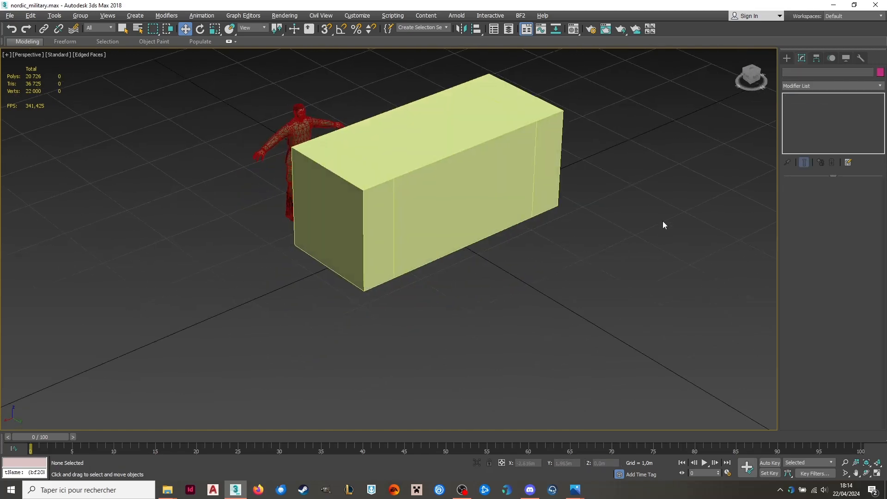
# Create a cylinder about 0.35 m in radius and 1.77 m high in front of the Gabarit box.
pyautogui.click(815, 58)
pyautogui.click(786, 58)
pyautogui.click(808, 126)
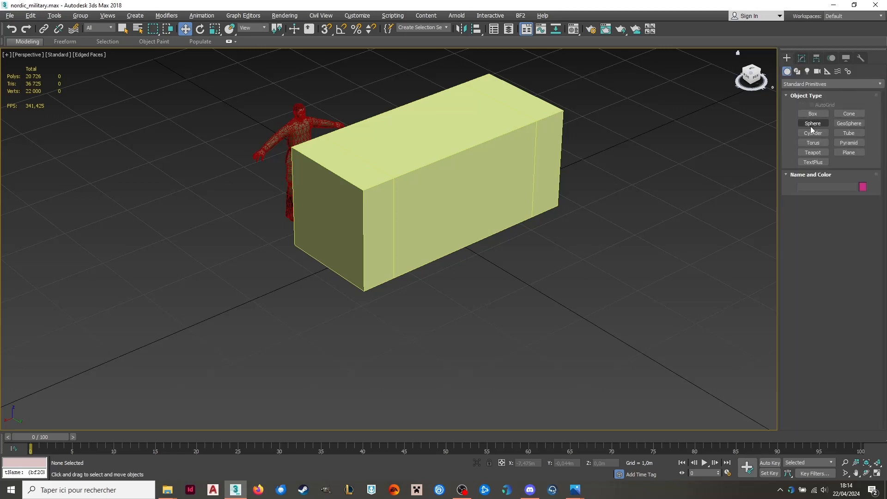
pyautogui.moveTo(503, 341); pyautogui.dragTo(531, 341)
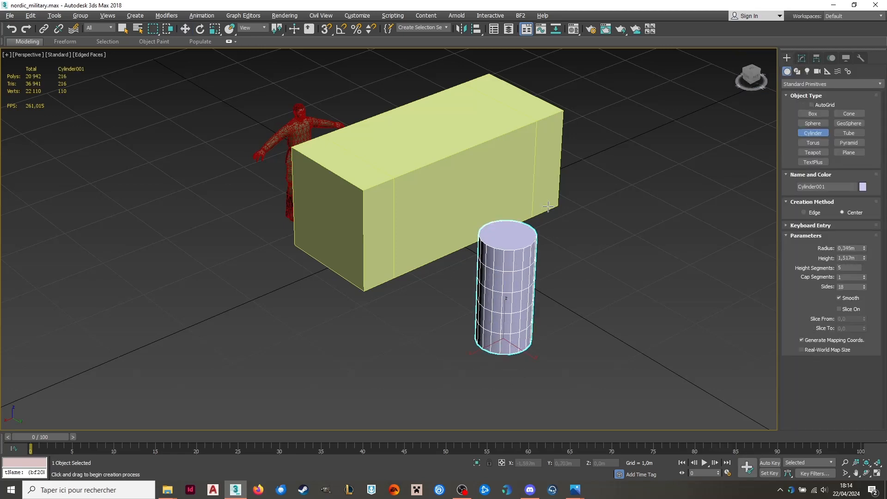
pyautogui.click(530, 268)
# Set the cylinder to 8 sides and 1 height segment.
pyautogui.click(186, 28)
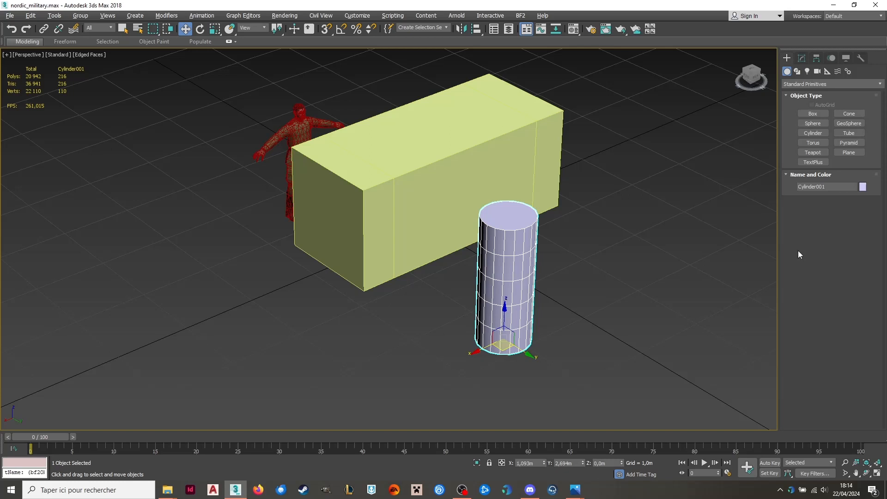
pyautogui.click(802, 59)
pyautogui.moveTo(851, 235); pyautogui.dragTo(828, 236)
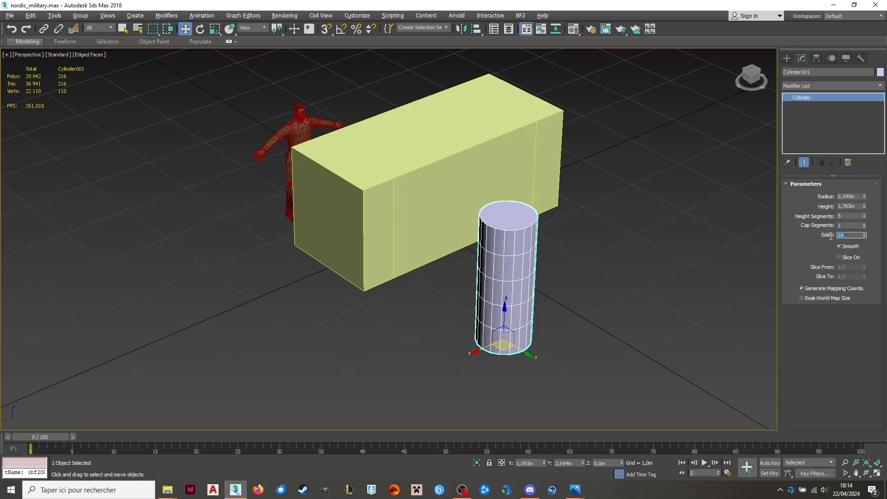
pyautogui.write('8')
pyautogui.press('Return')
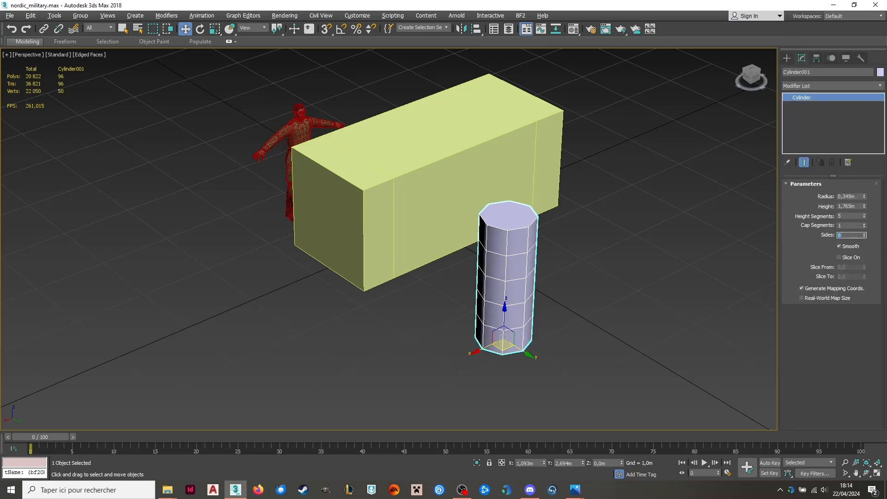
pyautogui.moveTo(847, 216); pyautogui.dragTo(829, 220)
pyautogui.write('1')
pyautogui.press('Return')
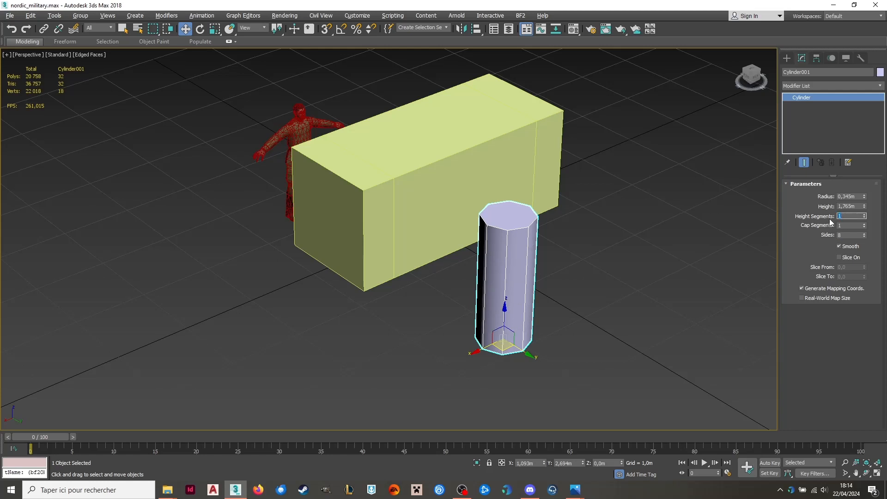
# Set the cylinder's radius to 0.09 m and its height to 3 m.
pyautogui.click(860, 208)
pyautogui.click(853, 196)
pyautogui.write('0,09')
pyautogui.press('Return')
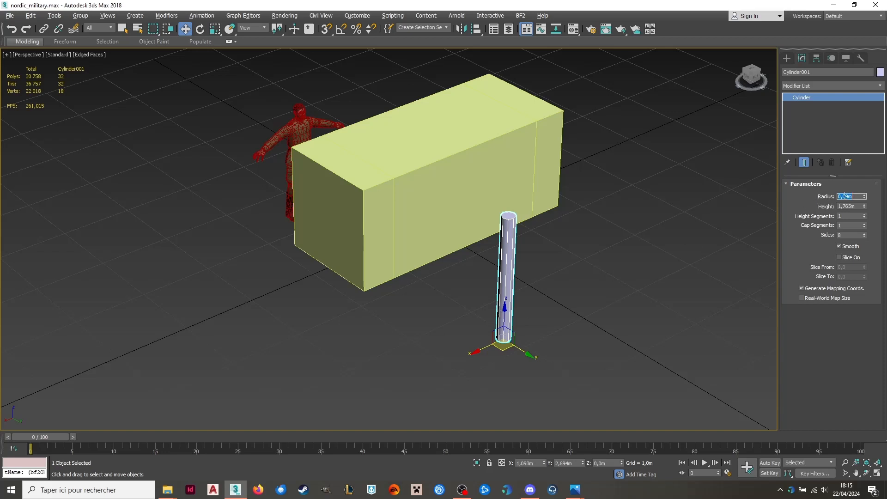
pyautogui.press('Tab')
pyautogui.write('2')
pyautogui.press('Return')
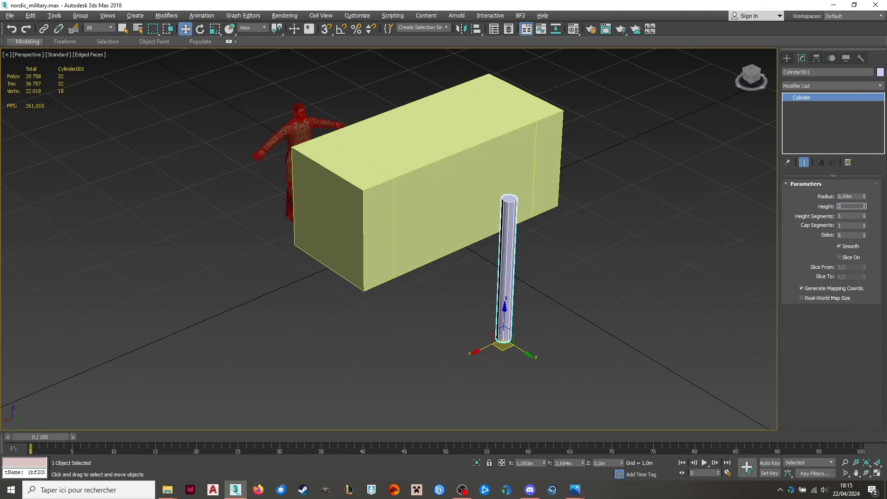
pyautogui.press('Return')
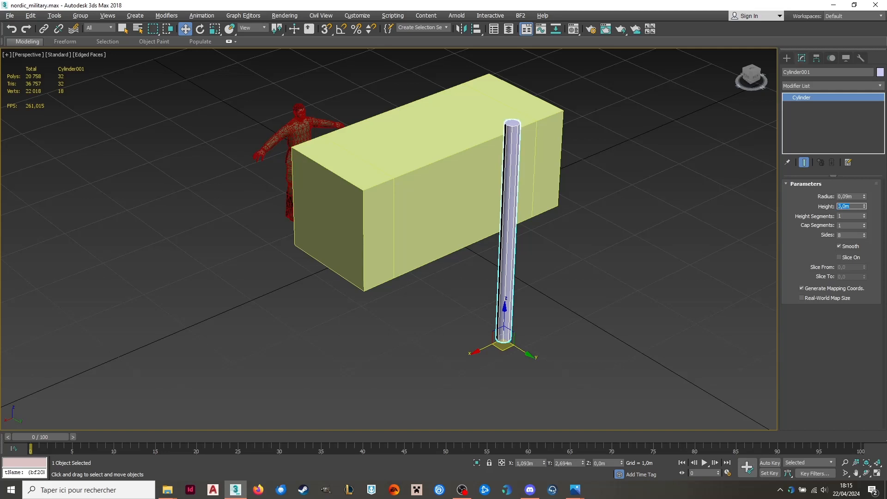
# Lay the cylinder horizontally along the X axis by setting its Y rotation to 90 degrees.
pyautogui.click(200, 29)
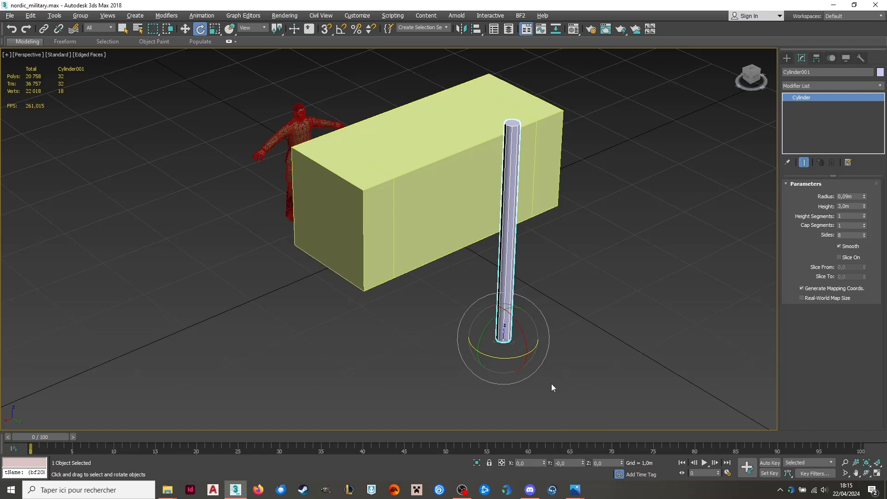
pyautogui.click(614, 463)
pyautogui.write('90,')
pyautogui.write('0')
pyautogui.press('Return')
pyautogui.moveTo(571, 463); pyautogui.dragTo(530, 462)
pyautogui.write('90')
pyautogui.press('Return')
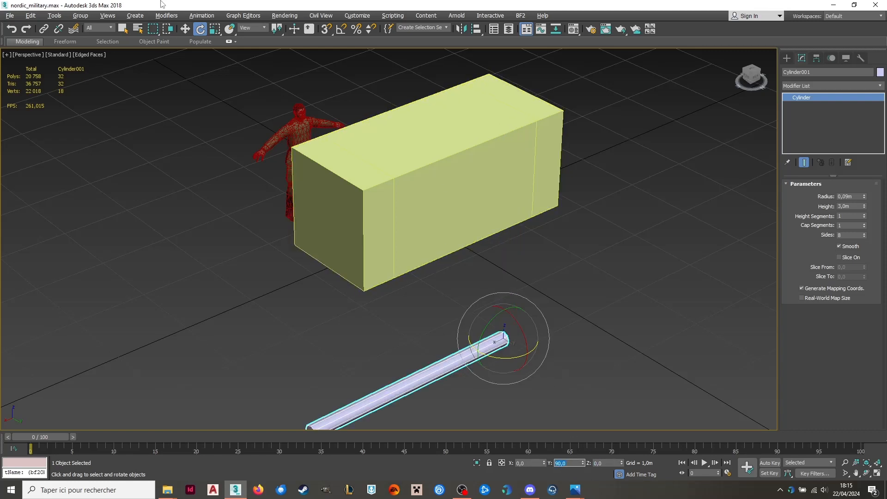
# Place the horizontal cylinder inside the Gabarit box at Y 0 m and X -1.5 m.
pyautogui.press('w')
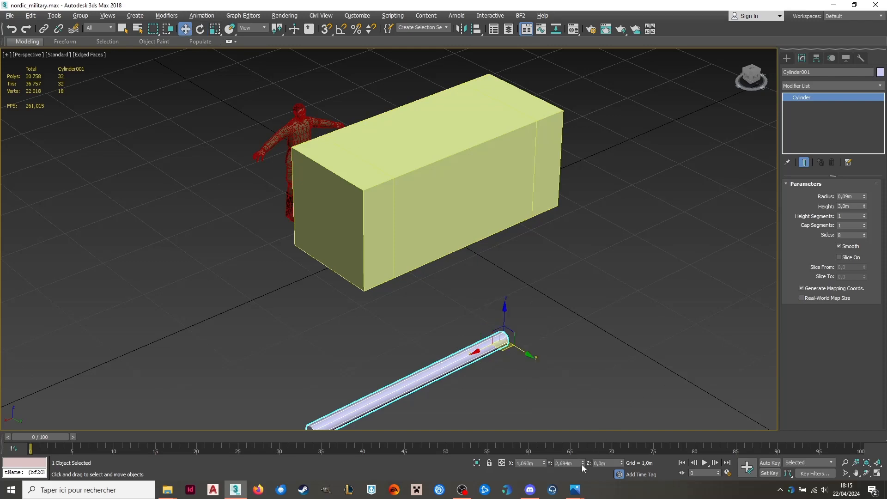
pyautogui.moveTo(581, 464); pyautogui.dragTo(516, 463)
pyautogui.write('0')
pyautogui.press('Return')
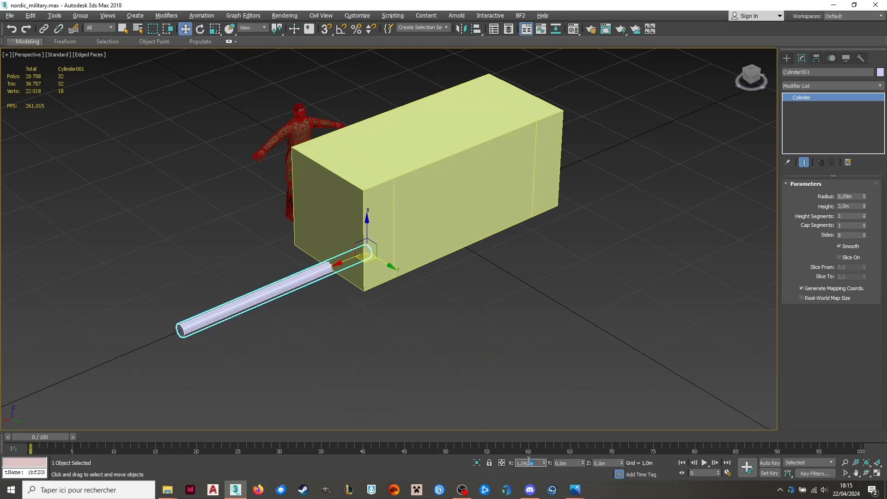
pyautogui.write('0')
pyautogui.press('Return')
pyautogui.keyDown('alt'); pyautogui.moveTo(569, 356); pyautogui.dragTo(572, 334, button='middle'); pyautogui.keyUp('alt')
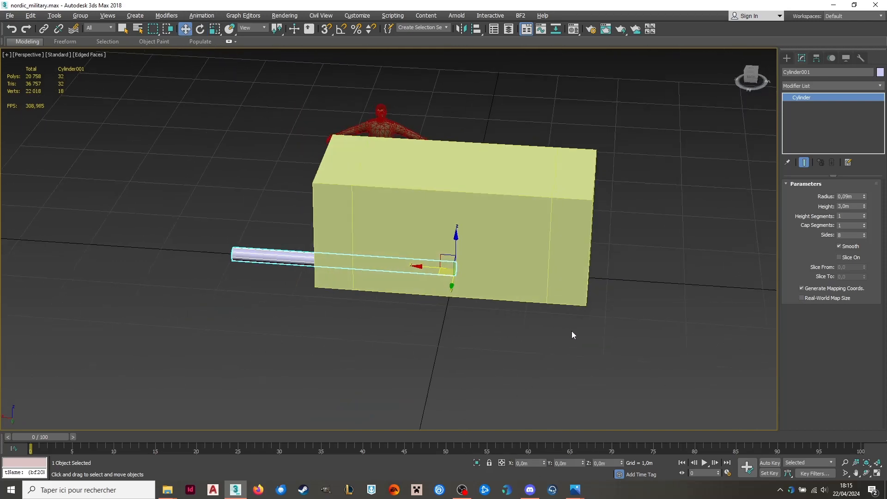
pyautogui.moveTo(535, 463); pyautogui.dragTo(481, 463)
pyautogui.write('-1,5')
pyautogui.press('Return')
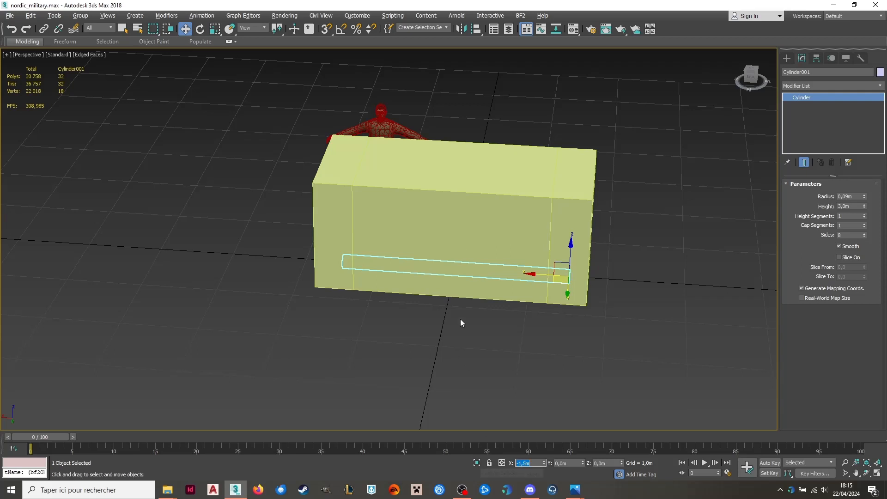
# Lengthen the cylinder to 3.5 m and set its X position to -1.75 m.
pyautogui.click(854, 207)
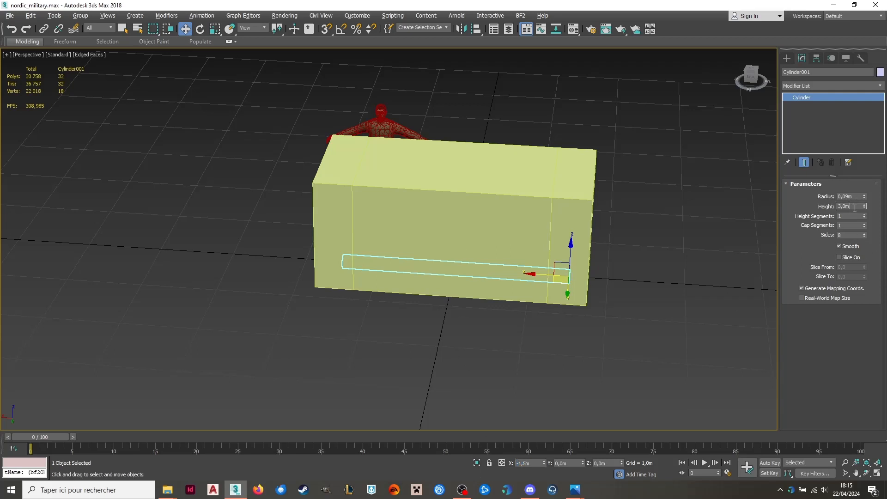
pyautogui.press('Return')
pyautogui.moveTo(532, 275); pyautogui.dragTo(552, 276)
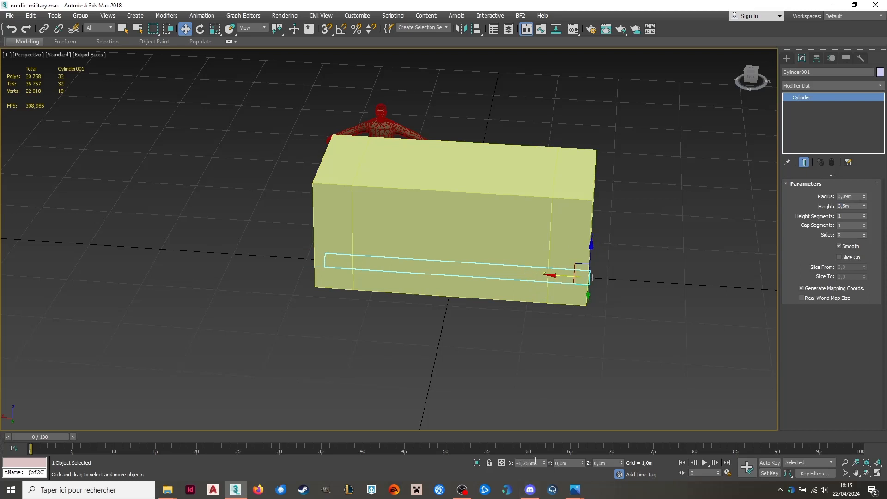
pyautogui.moveTo(538, 464); pyautogui.dragTo(529, 464)
pyautogui.write('5')
pyautogui.press('Return')
pyautogui.keyDown('alt'); pyautogui.moveTo(590, 299); pyautogui.dragTo(551, 279, button='middle'); pyautogui.keyUp('alt')
pyautogui.scroll(5, 545, 310)
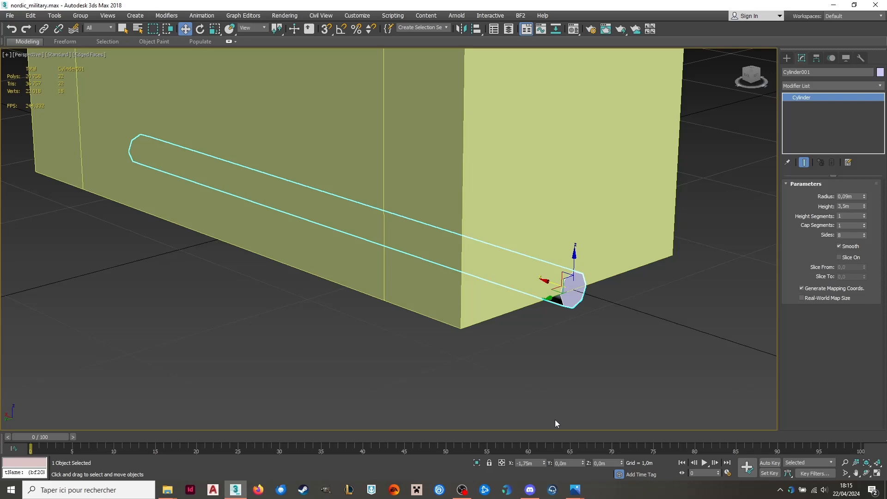
# Convert the cylinder to an editable poly.
pyautogui.scroll(-5, 562, 358)
pyautogui.keyDown('alt'); pyautogui.moveTo(561, 359); pyautogui.dragTo(675, 323, button='middle'); pyautogui.keyUp('alt')
pyautogui.rightClick(585, 279)
pyautogui.moveTo(640, 373)
pyautogui.click(693, 379)
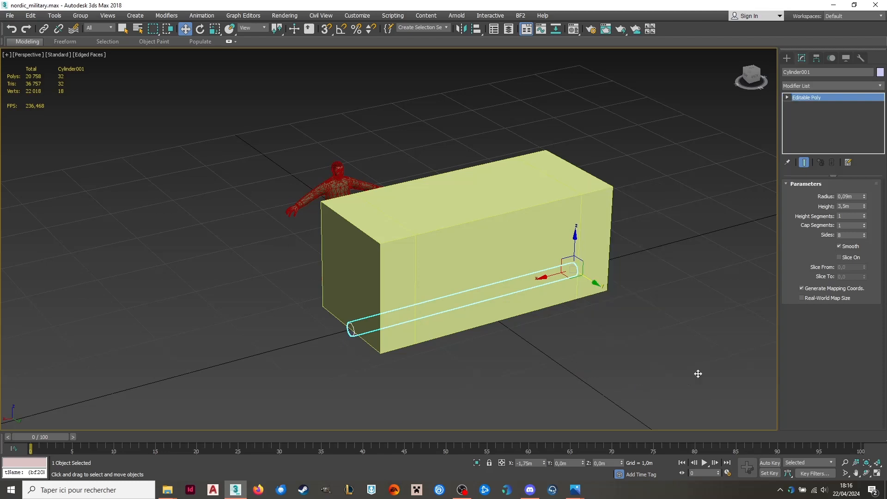
# Select the vertices at the cylinder's end opposite its pivot and set their X position to 1.75 m.
pyautogui.click(807, 194)
pyautogui.moveTo(328, 284); pyautogui.dragTo(298, 344)
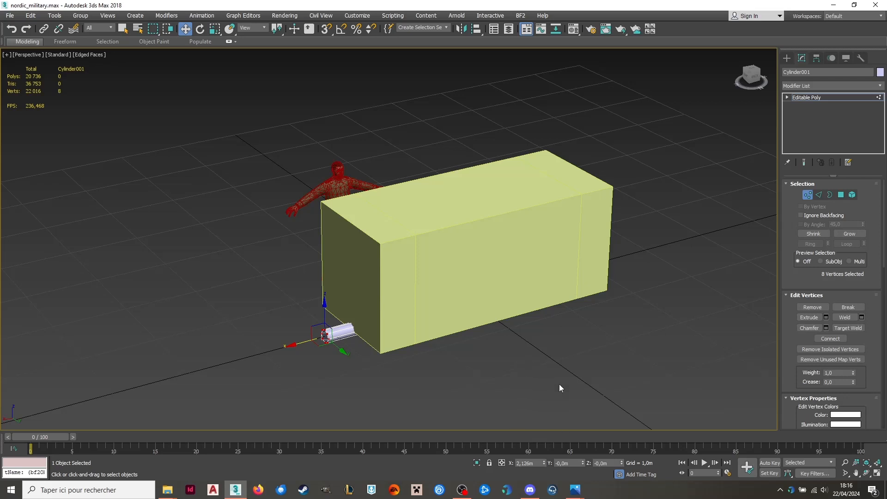
pyautogui.doubleClick(526, 463)
pyautogui.write('1,75')
pyautogui.press('Return')
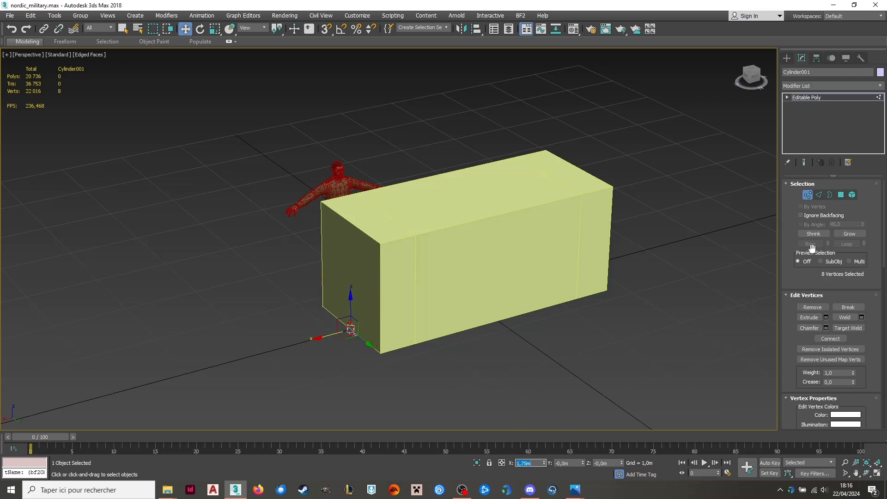
pyautogui.click(808, 194)
# Raise the whole cylinder to a Z position of 0.75 m.
pyautogui.keyDown('alt'); pyautogui.moveTo(473, 323); pyautogui.dragTo(522, 303, button='middle'); pyautogui.keyUp('alt')
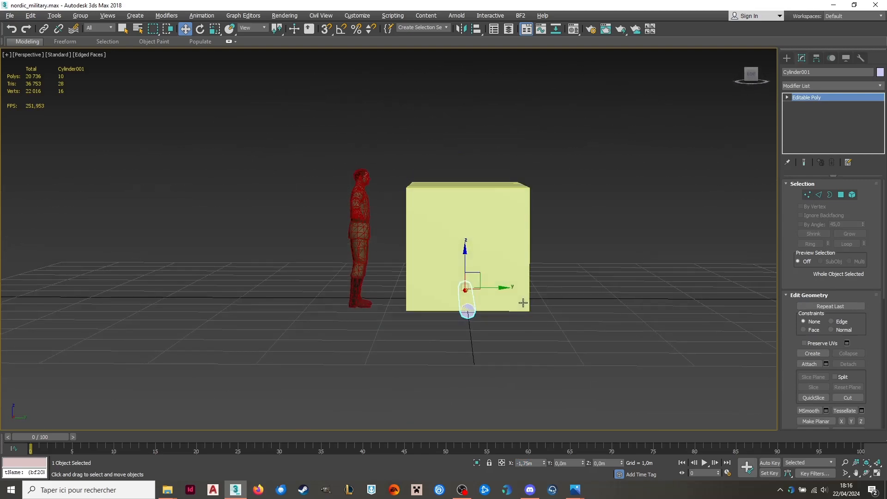
pyautogui.doubleClick(612, 462)
pyautogui.write('0,')
pyautogui.press('Return')
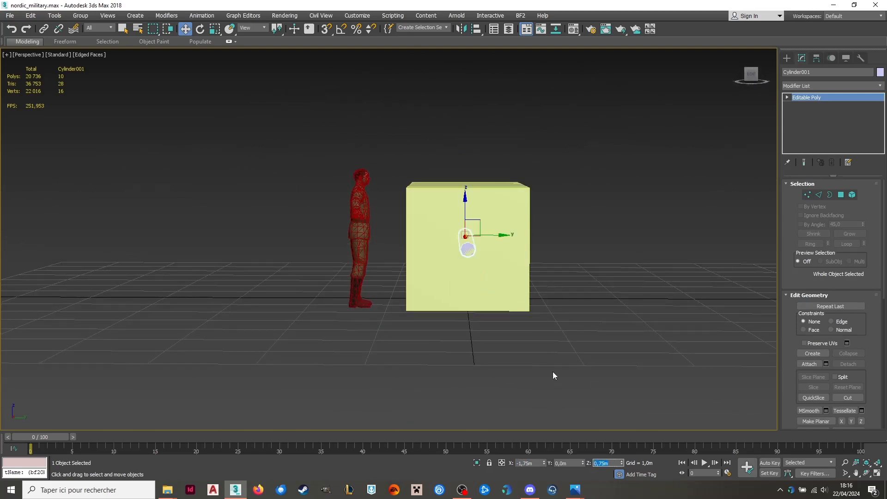
# Hide the Gabarit box so that only the pole and the human figure are shown.
pyautogui.keyDown('alt'); pyautogui.moveTo(579, 255); pyautogui.dragTo(515, 270, button='middle'); pyautogui.keyUp('alt')
pyautogui.click(515, 272)
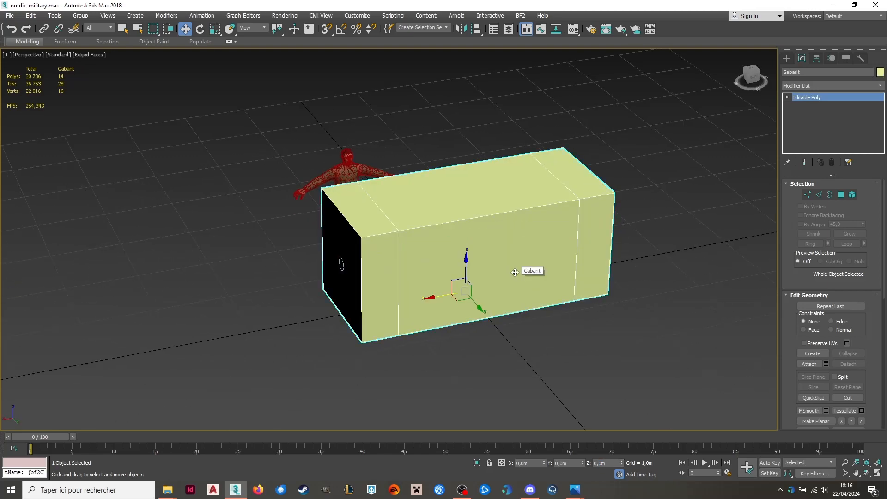
pyautogui.rightClick(514, 273)
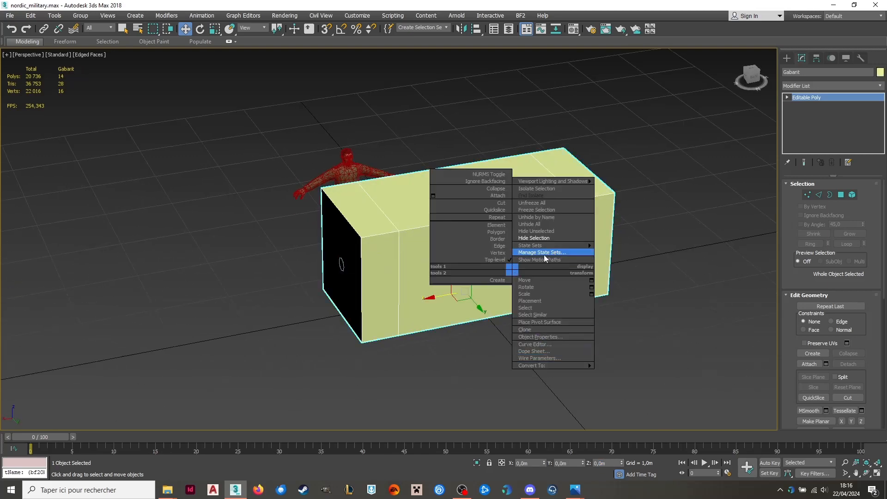
pyautogui.click(536, 237)
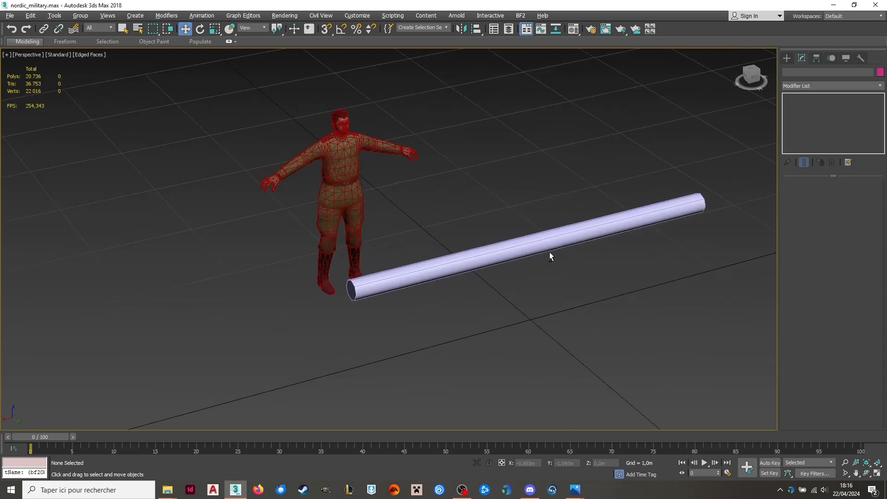
# Clone the horizontal pole as an independent copy.
pyautogui.keyDown('alt'); pyautogui.moveTo(549, 252); pyautogui.dragTo(564, 246, button='middle'); pyautogui.keyUp('alt')
pyautogui.moveTo(564, 246); pyautogui.dragTo(465, 274, button='middle')
pyautogui.click(481, 219)
pyautogui.keyDown('alt'); pyautogui.moveTo(482, 219); pyautogui.dragTo(430, 240, button='middle'); pyautogui.keyUp('alt')
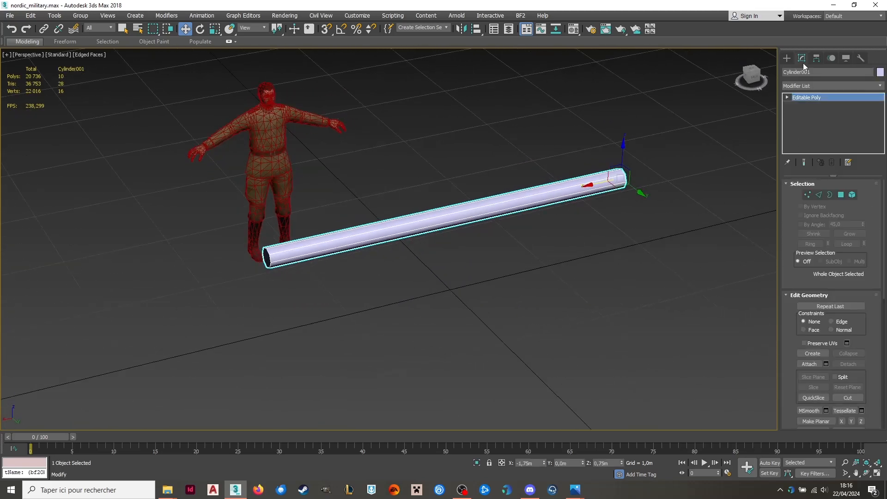
pyautogui.rightClick(584, 186)
pyautogui.moveTo(615, 280)
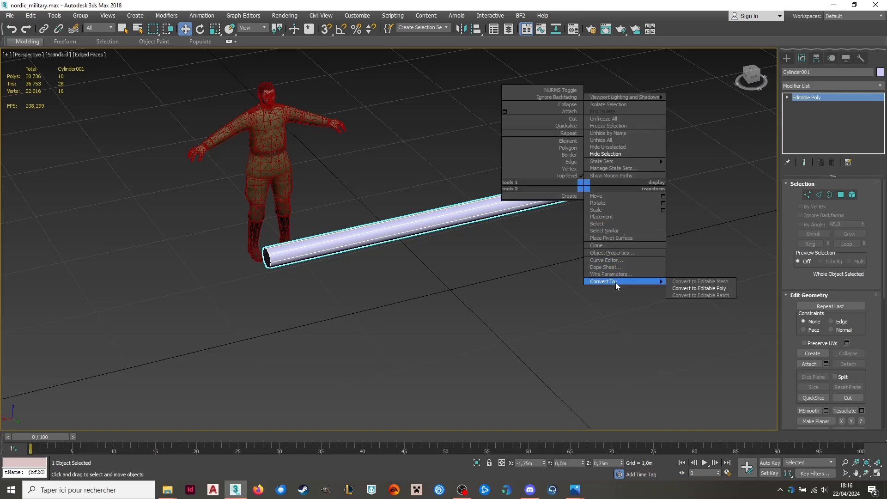
pyautogui.click(619, 246)
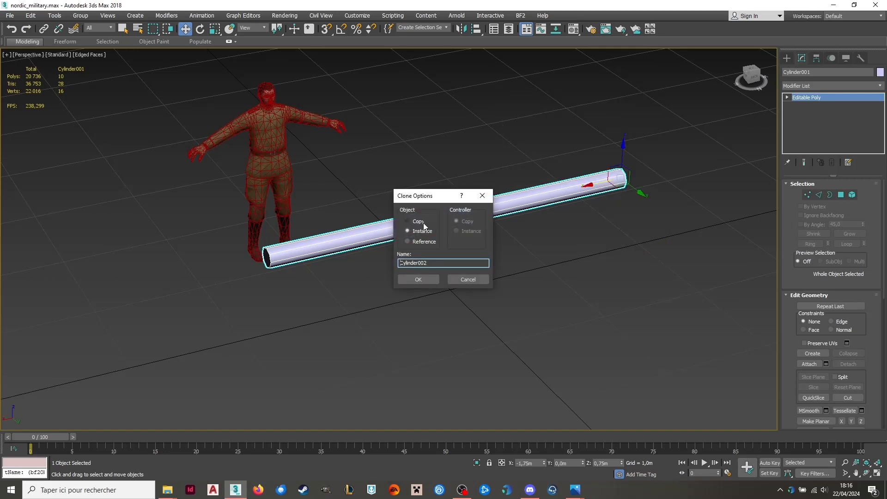
pyautogui.click(418, 279)
# Rotate the cloned pole by setting its Z rotation to -90 degrees, perpendicular to the original.
pyautogui.click(201, 29)
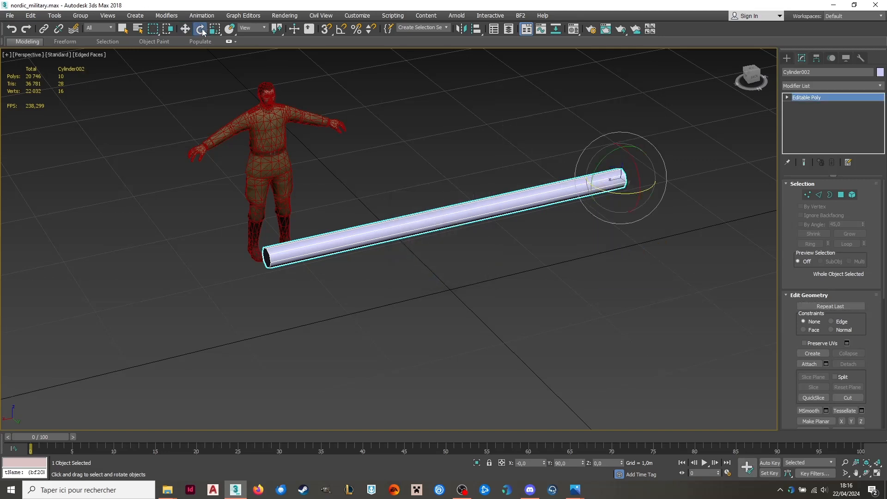
pyautogui.click(608, 463)
pyautogui.write('-90')
pyautogui.press('Return')
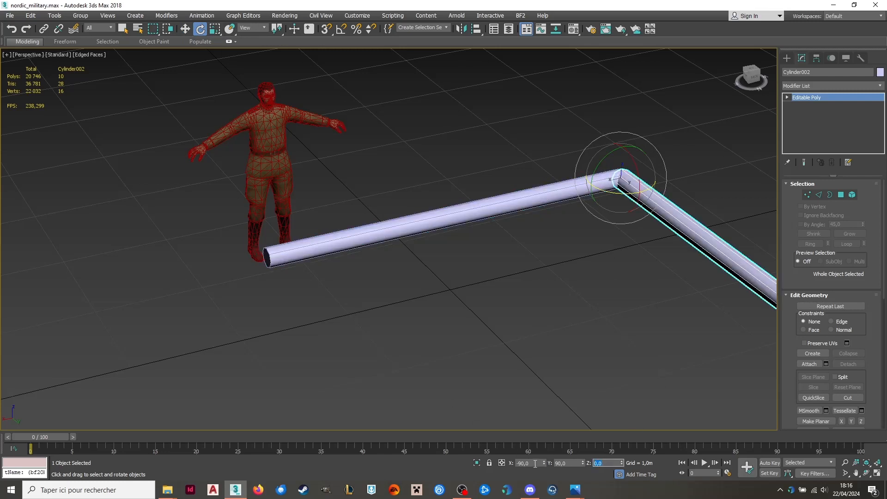
# Try to tilt the cloned pole downward with an X rotation of -135 degrees.
pyautogui.click(566, 463)
pyautogui.write('13')
pyautogui.press('Return')
pyautogui.press('Return')
pyautogui.click(532, 462)
pyautogui.write('-135')
pyautogui.press('Return')
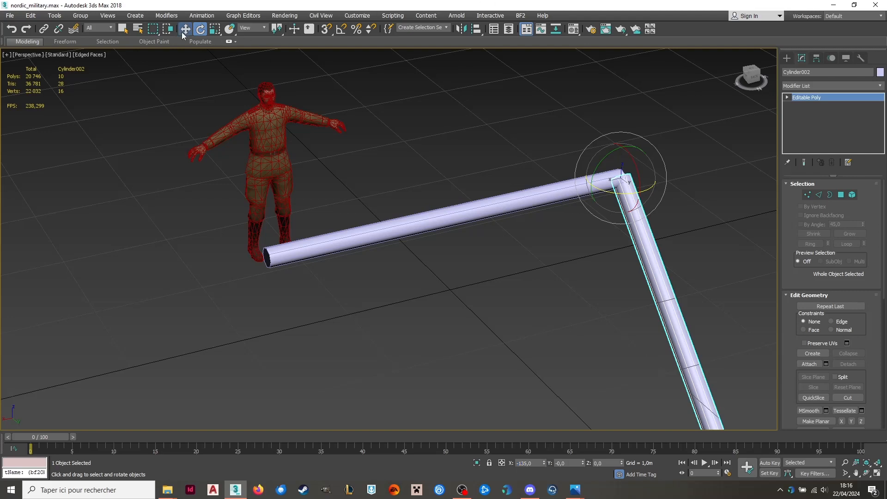
# Undo the last tilt rotations of the cloned pole.
pyautogui.click(185, 29)
pyautogui.click(815, 58)
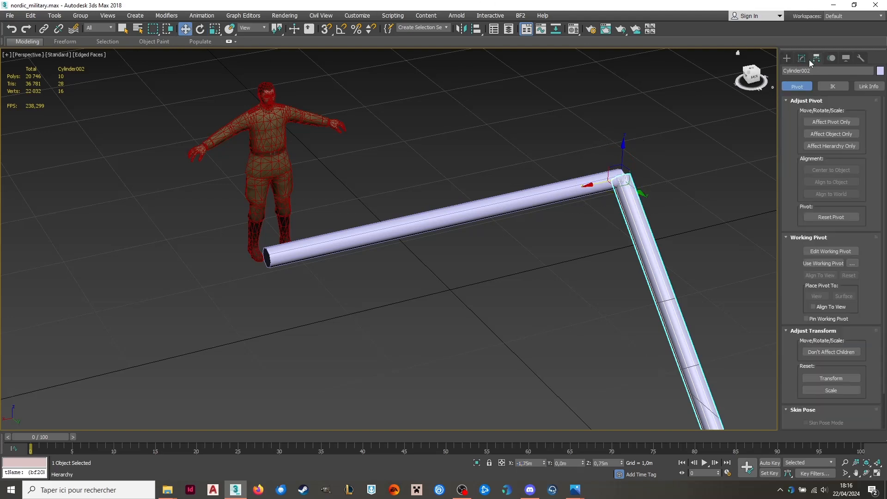
pyautogui.click(804, 59)
pyautogui.scroll(-3, 658, 131)
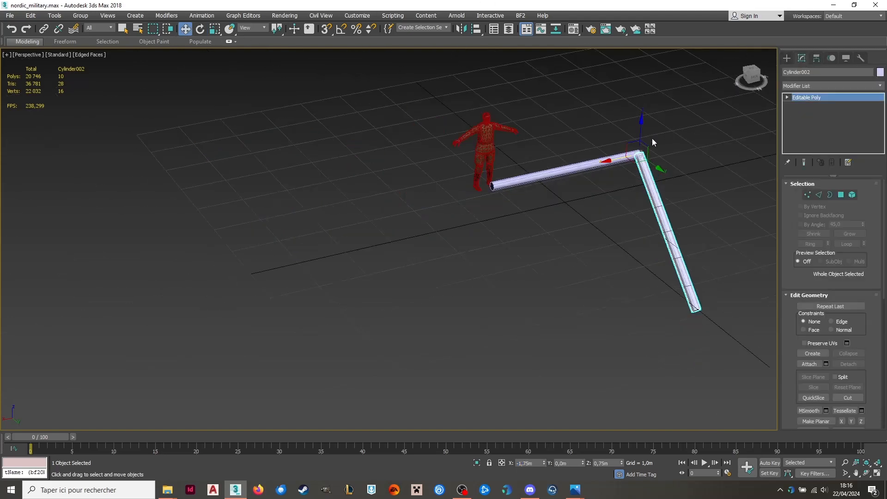
pyautogui.hotkey('ctrl', 'z')
pyautogui.hotkey('ctrl', 'z')
pyautogui.hotkey('ctrl', 'z')
# Select the vertices at the cloned pole's free end and set their Y position to 1.75 m.
pyautogui.moveTo(687, 119); pyautogui.dragTo(620, 136, button='middle')
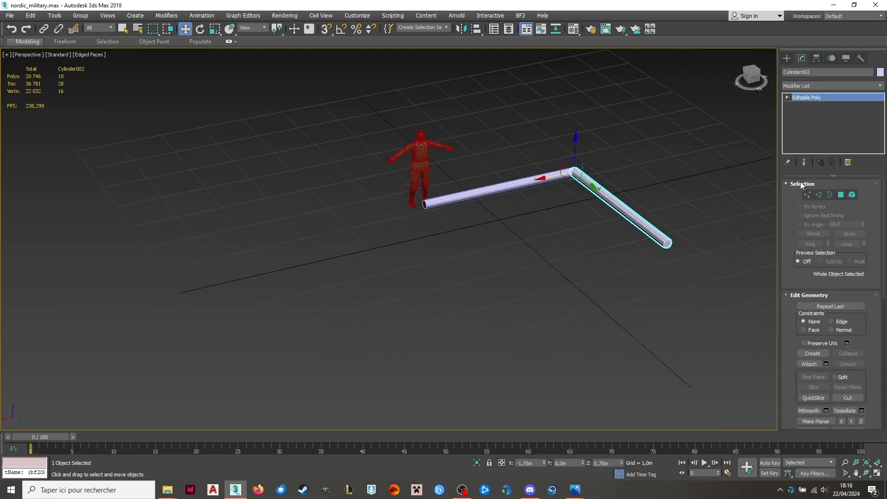
pyautogui.click(808, 192)
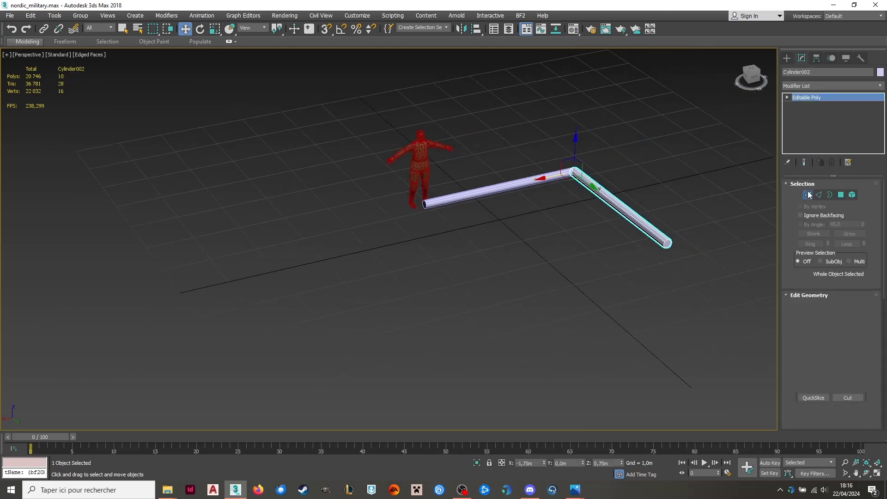
pyautogui.doubleClick(569, 462)
pyautogui.write('1,75')
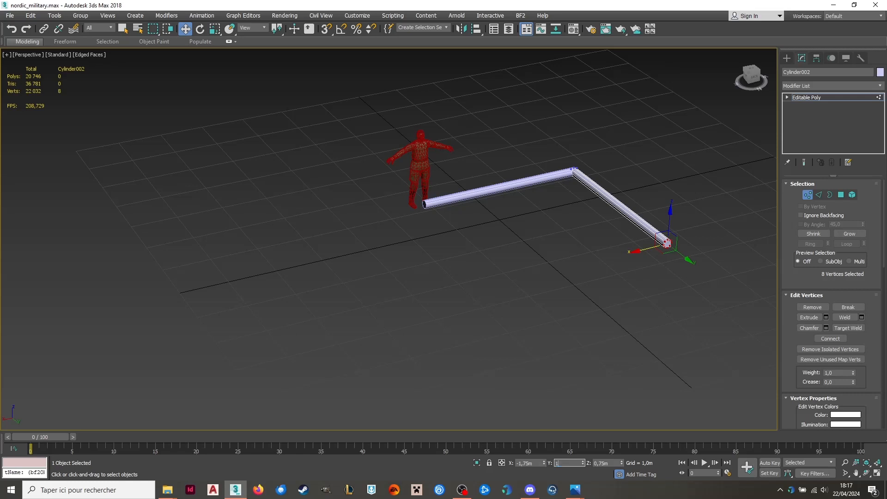
pyautogui.press('Return')
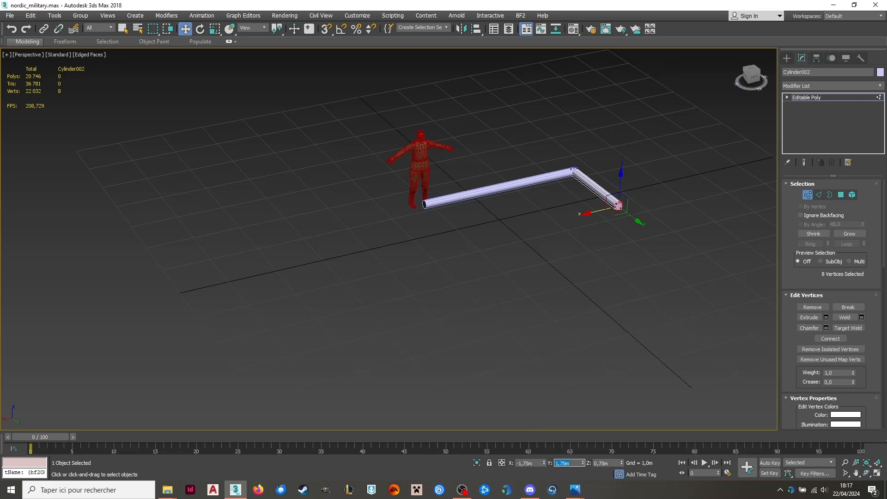
# Leave vertex editing and tilt the cloned pole by setting its X rotation to -135 degrees.
pyautogui.click(808, 195)
pyautogui.click(200, 30)
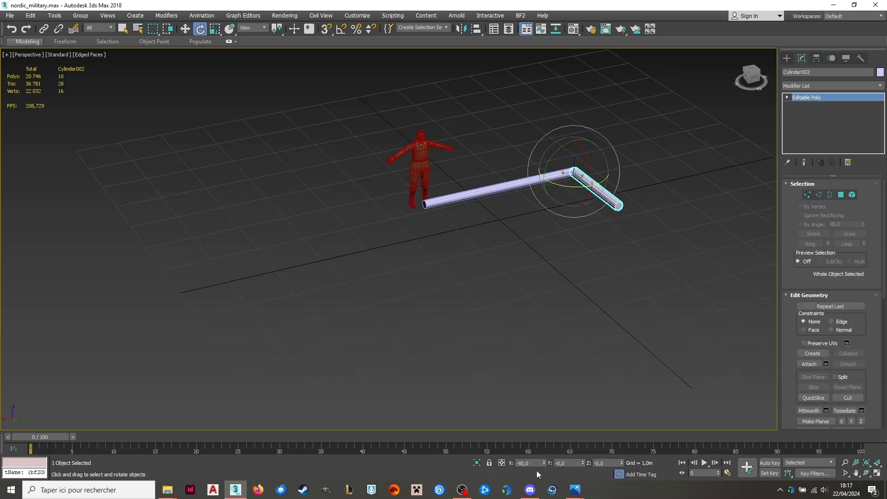
pyautogui.write('-135')
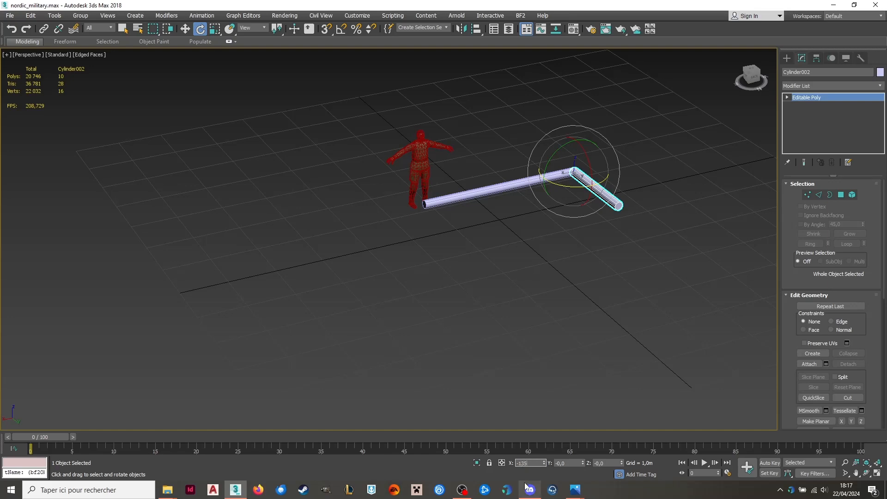
pyautogui.press('Return')
pyautogui.scroll(2, 558, 161)
pyautogui.keyDown('alt'); pyautogui.moveTo(558, 161); pyautogui.dragTo(412, 59, button='middle'); pyautogui.keyUp('alt')
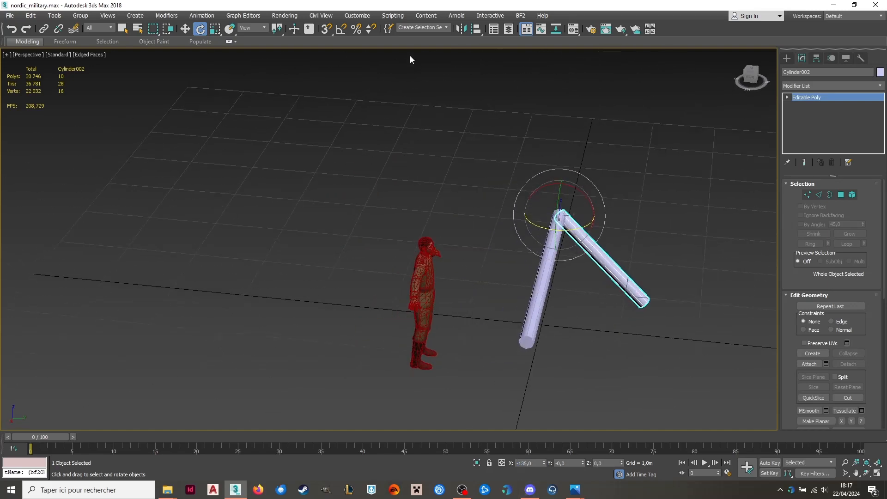
# Switch the viewport to orthographic projection, looking at the tilted leg and the horizontal pole end-on.
pyautogui.click(185, 29)
pyautogui.keyDown('alt'); pyautogui.moveTo(743, 109); pyautogui.dragTo(669, 304, button='middle'); pyautogui.keyUp('alt')
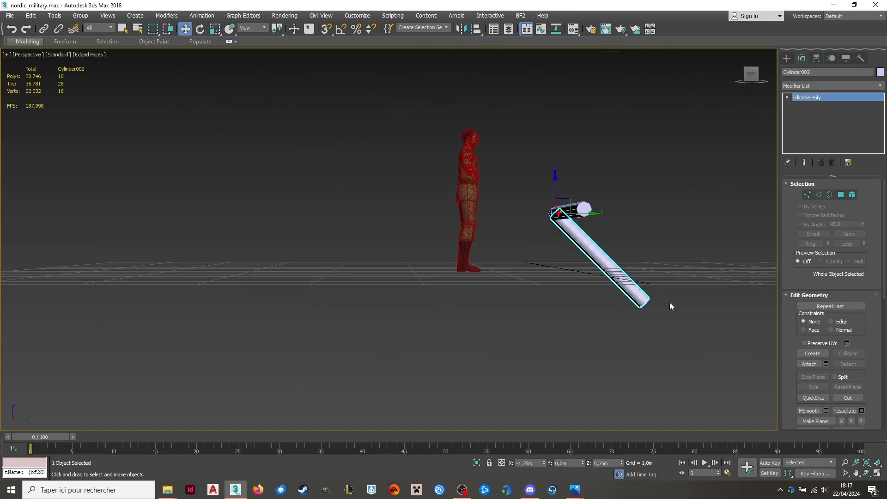
pyautogui.scroll(3, 603, 245)
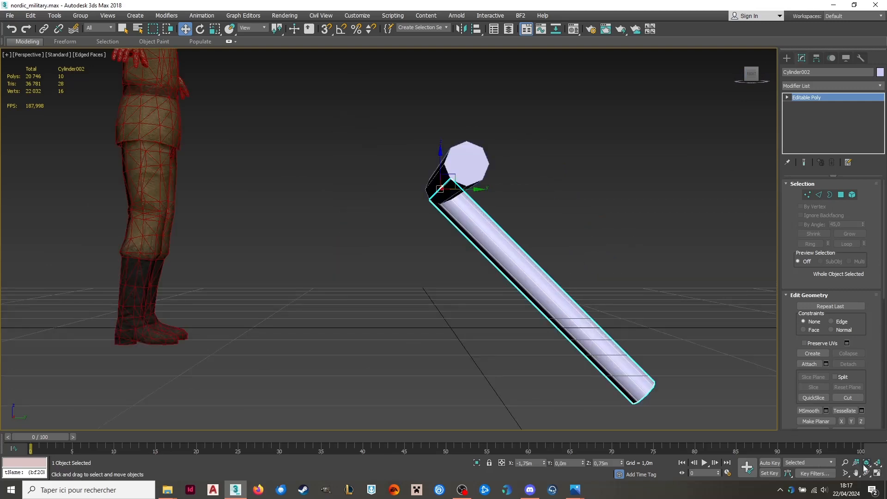
pyautogui.click(877, 463)
pyautogui.scroll(-3, 564, 329)
pyautogui.moveTo(564, 329); pyautogui.dragTo(467, 293, button='middle')
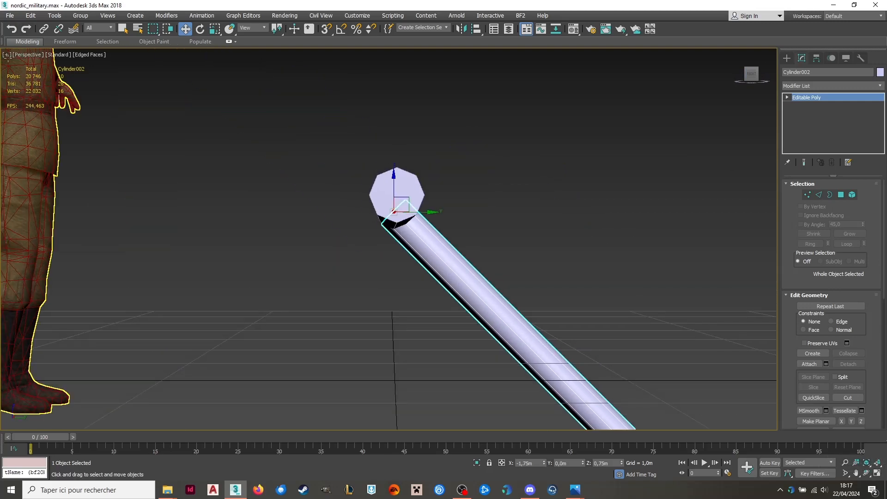
pyautogui.click(26, 55)
pyautogui.click(70, 97)
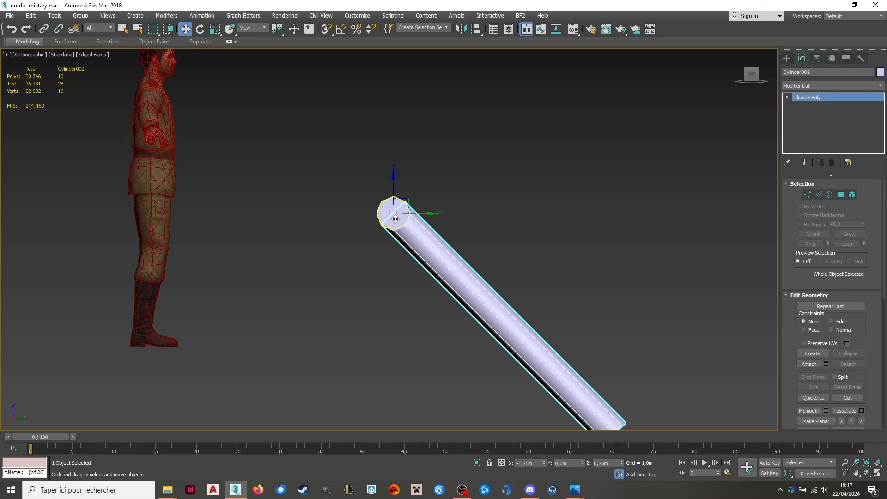
# Move the tilted leg diagonally to about Y -0.694 m, Z 1.237 m, so it crosses the horizontal pole near mid-length.
pyautogui.moveTo(427, 214); pyautogui.dragTo(319, 212)
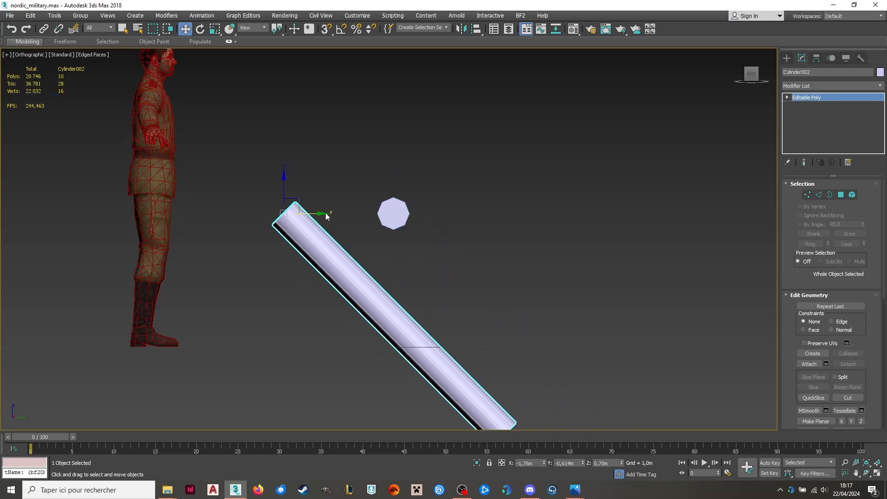
pyautogui.click(576, 464)
pyautogui.moveTo(283, 185); pyautogui.dragTo(291, 134)
pyautogui.click(401, 208)
pyautogui.moveTo(401, 203); pyautogui.dragTo(283, 113)
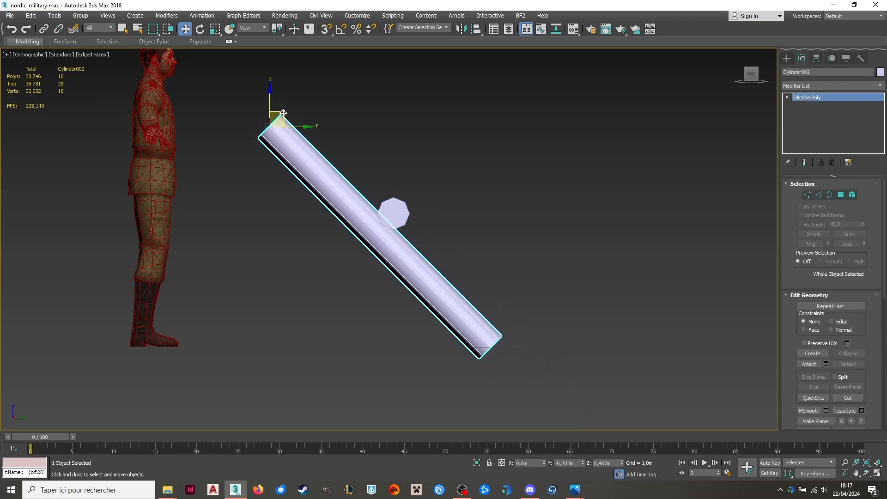
pyautogui.click(455, 161)
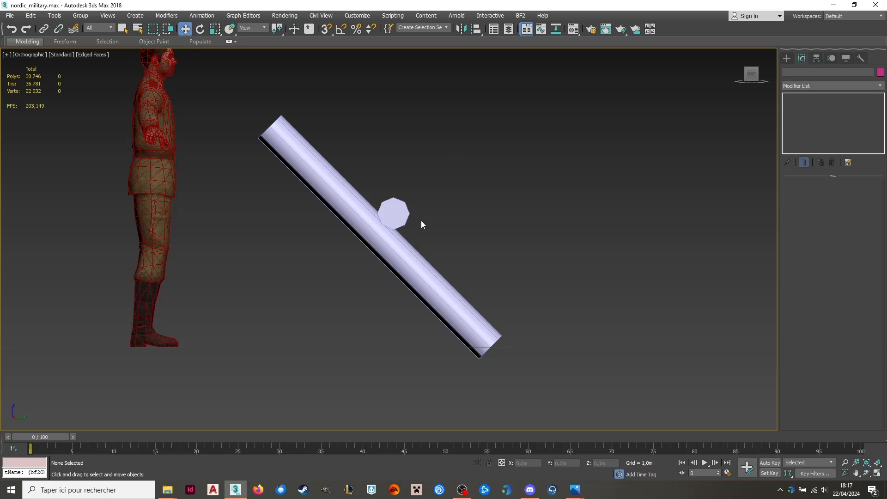
# Copy the tilted leg along the horizontal pole to its other end, at about X 1.636 m.
pyautogui.click(393, 251)
pyautogui.moveTo(393, 251)
pyautogui.keyDown('alt'); pyautogui.mouseDown(button='middle')
pyautogui.moveTo(402, 194)
pyautogui.moveTo(337, 192)
pyautogui.moveTo(366, 143)
pyautogui.mouseUp(button='middle'); pyautogui.keyUp('alt')
pyautogui.moveTo(367, 143)
pyautogui.keyDown('shift'); pyautogui.mouseDown()
pyautogui.moveTo(85, 158)
pyautogui.moveTo(174, 153)
pyautogui.moveTo(160, 160)
pyautogui.mouseUp(); pyautogui.keyUp('shift')
pyautogui.click(446, 283)
pyautogui.moveTo(446, 283)
pyautogui.keyDown('alt'); pyautogui.mouseDown(button='middle')
pyautogui.moveTo(457, 251)
pyautogui.moveTo(350, 217)
pyautogui.mouseUp(button='middle'); pyautogui.keyUp('alt')
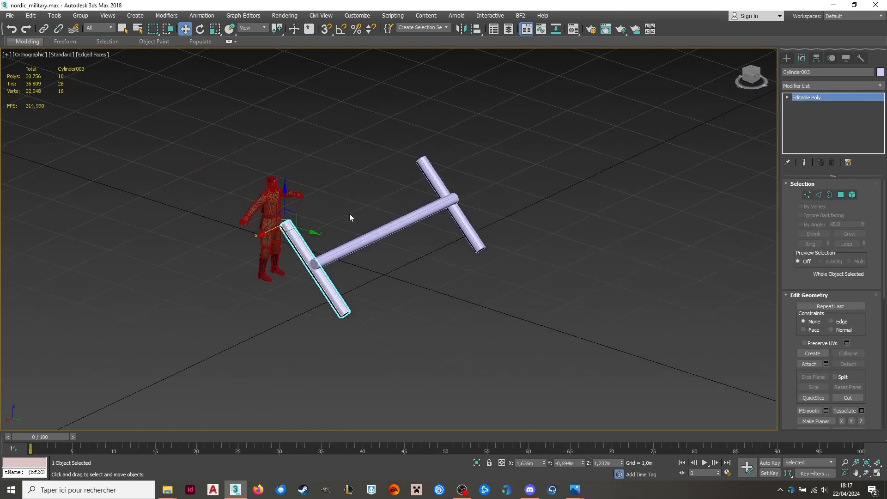
# Clone the original tilted leg in place as a copy and set the clone's Z rotation to 180 degrees.
pyautogui.click(459, 223)
pyautogui.keyDown('shift'); pyautogui.click(459, 223); pyautogui.keyUp('shift')
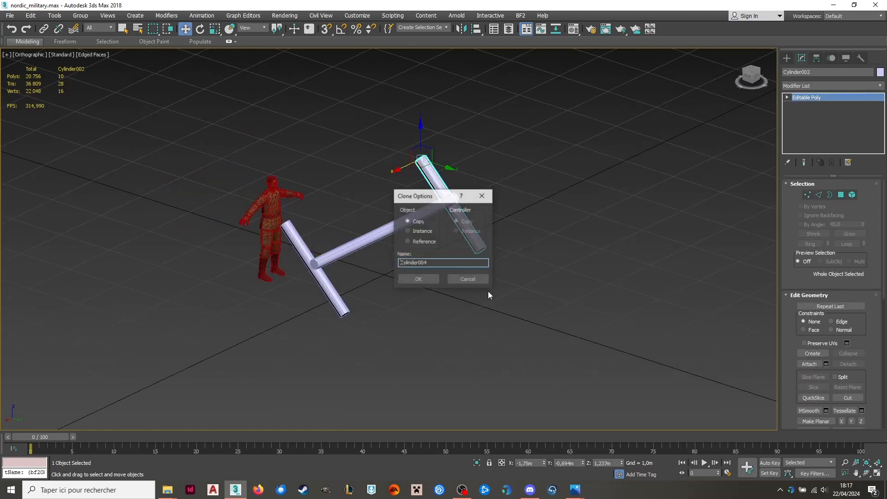
pyautogui.click(418, 279)
pyautogui.press('e')
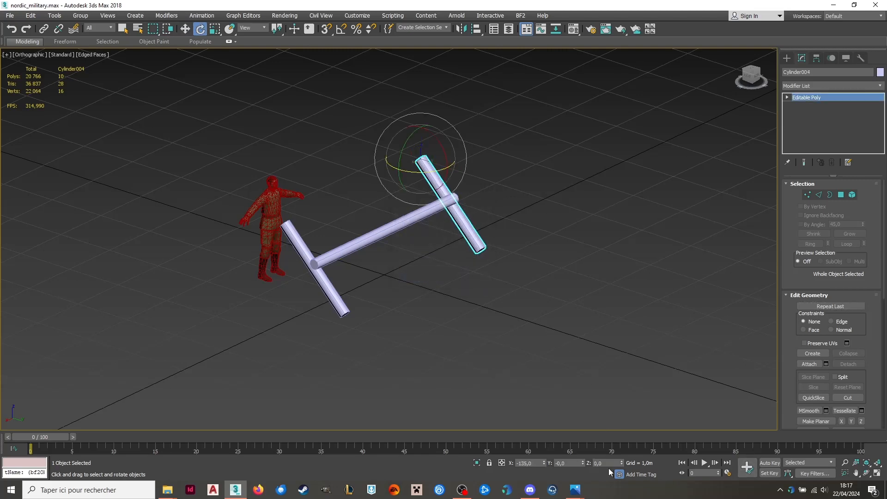
pyautogui.moveTo(606, 462); pyautogui.dragTo(544, 460)
pyautogui.write('180')
pyautogui.press('Return')
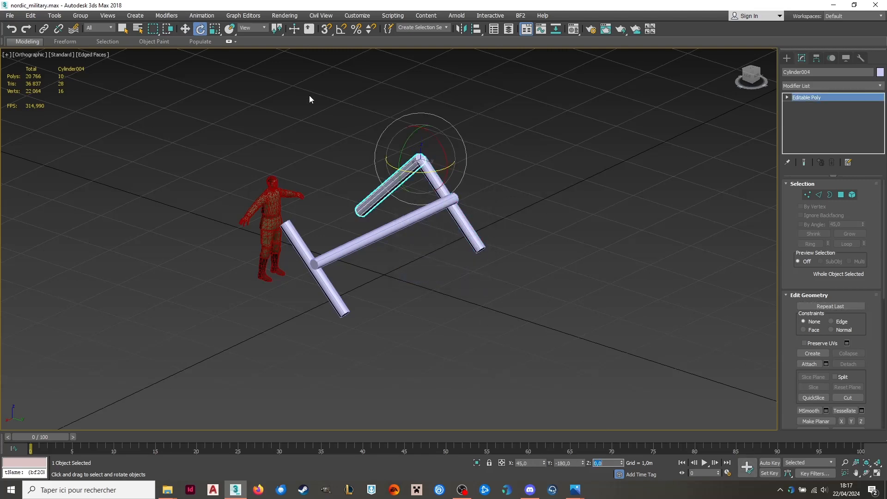
# Move the rotated leg beside the original to form an X, and make one copy at the pole's other end, about X 1.456 m.
pyautogui.click(186, 28)
pyautogui.keyDown('alt'); pyautogui.moveTo(360, 121); pyautogui.dragTo(486, 229, button='middle'); pyautogui.keyUp('alt')
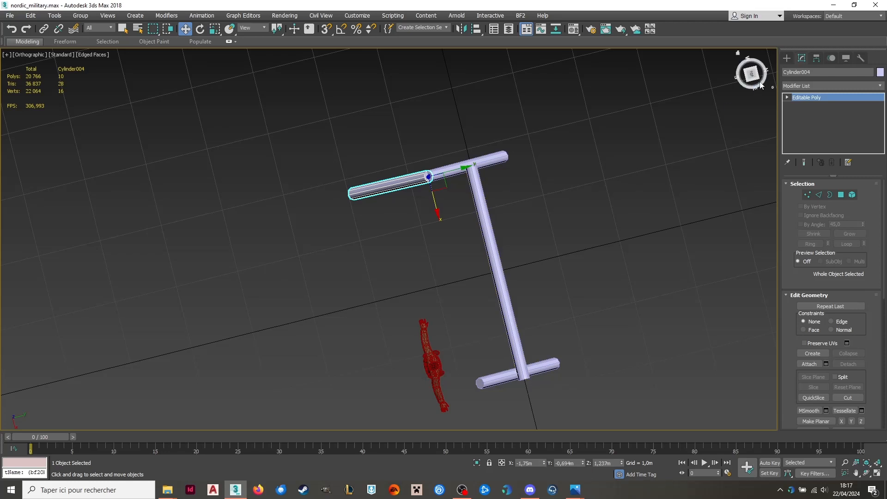
pyautogui.click(750, 72)
pyautogui.moveTo(431, 181)
pyautogui.mouseDown()
pyautogui.moveTo(514, 217)
pyautogui.moveTo(515, 192)
pyautogui.moveTo(504, 212)
pyautogui.moveTo(519, 407)
pyautogui.moveTo(519, 400)
pyautogui.mouseUp()
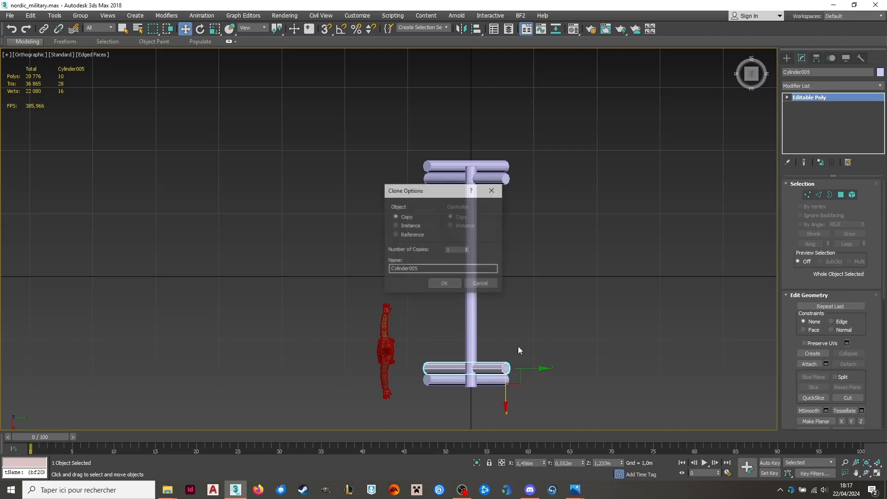
pyautogui.click(439, 285)
# Move the horizontal pole up into the crotch of the crossed legs, to about Y -0.062 m, Z 0.86 m.
pyautogui.keyDown('alt'); pyautogui.moveTo(483, 312); pyautogui.dragTo(486, 238, button='middle'); pyautogui.keyUp('alt')
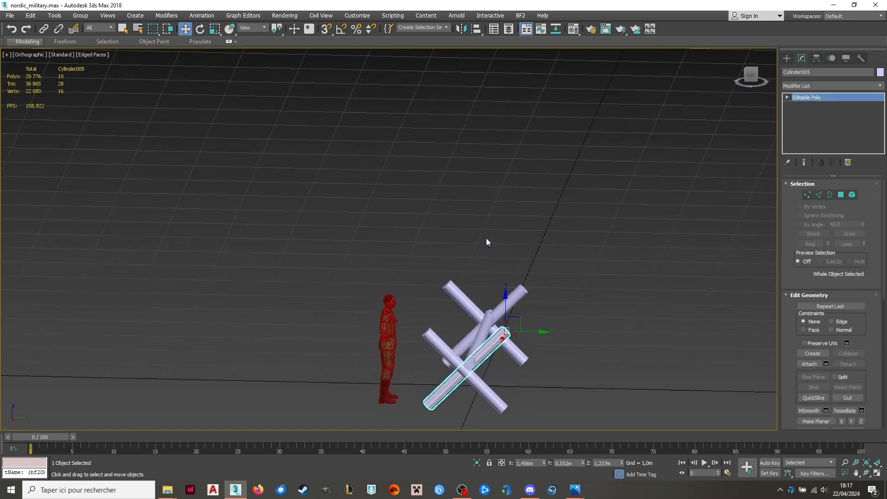
pyautogui.click(480, 336)
pyautogui.keyDown('alt'); pyautogui.moveTo(480, 335); pyautogui.dragTo(489, 321, button='middle'); pyautogui.keyUp('alt')
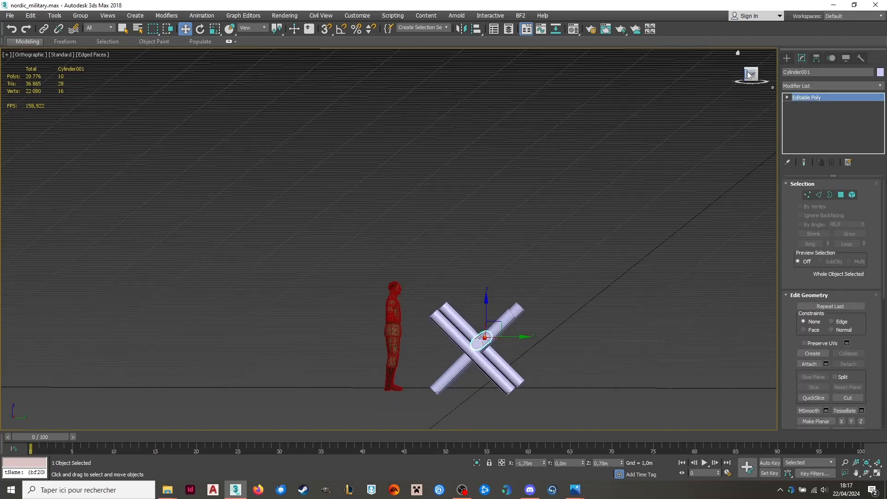
pyautogui.click(756, 78)
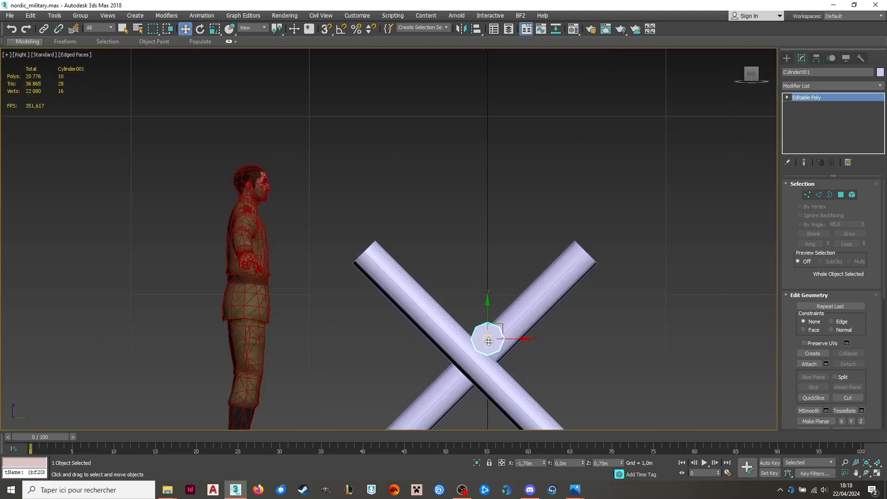
pyautogui.moveTo(493, 300); pyautogui.dragTo(489, 303)
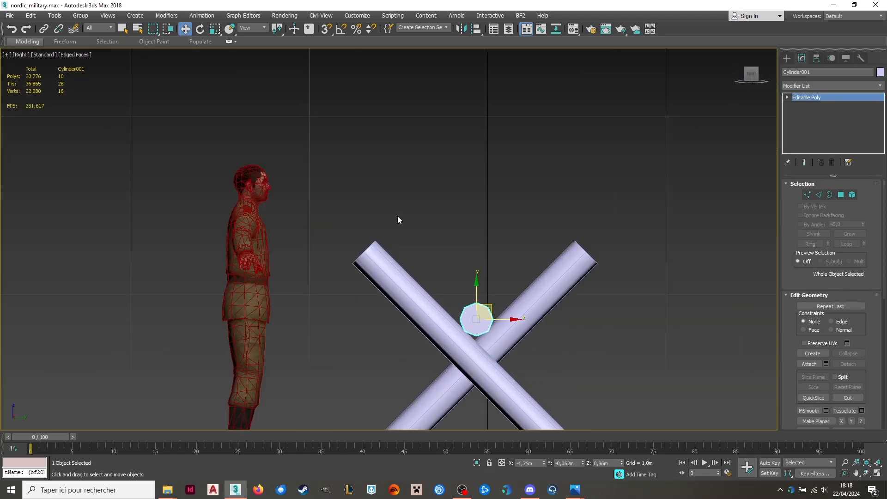
# Select both crossed legs at the positive X end and move them inward along the pole, the inner leg to about X 1.071 m.
pyautogui.moveTo(397, 218); pyautogui.dragTo(330, 154, button='middle')
pyautogui.scroll(-3, 330, 155)
pyautogui.click(552, 310)
pyautogui.click(412, 309)
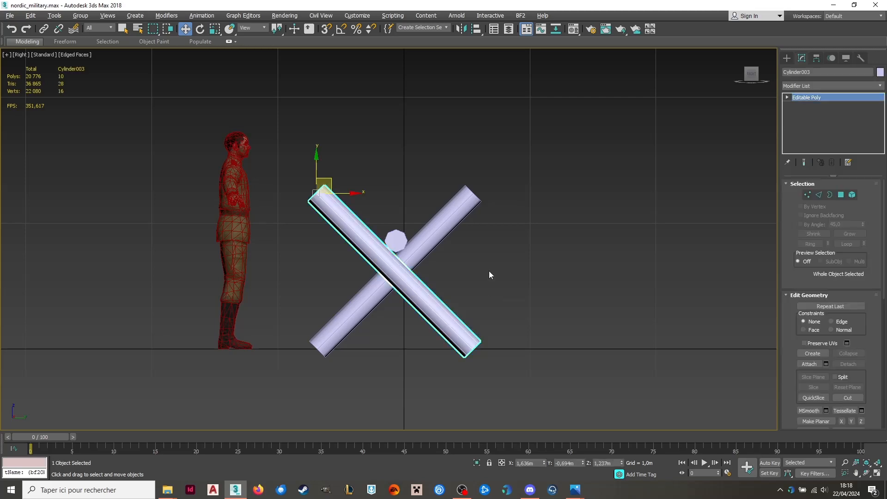
pyautogui.keyDown('alt'); pyautogui.moveTo(489, 271); pyautogui.dragTo(466, 326, button='middle'); pyautogui.keyUp('alt')
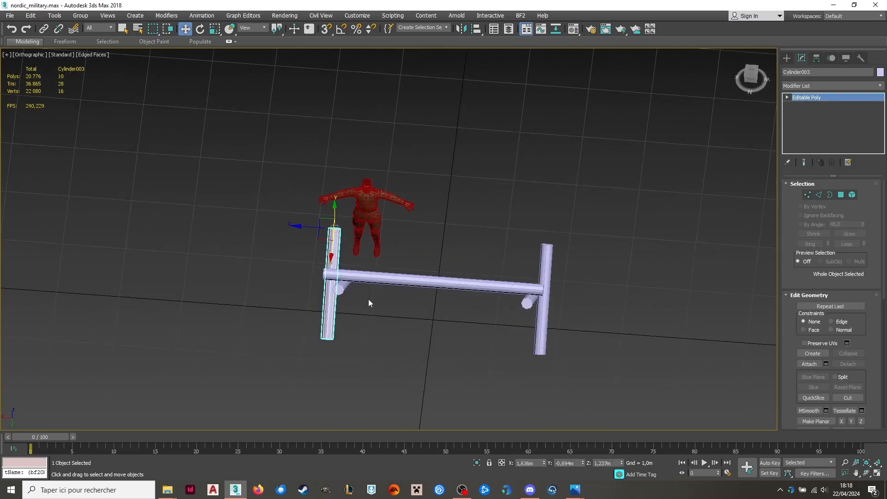
pyautogui.moveTo(324, 302); pyautogui.dragTo(324, 301)
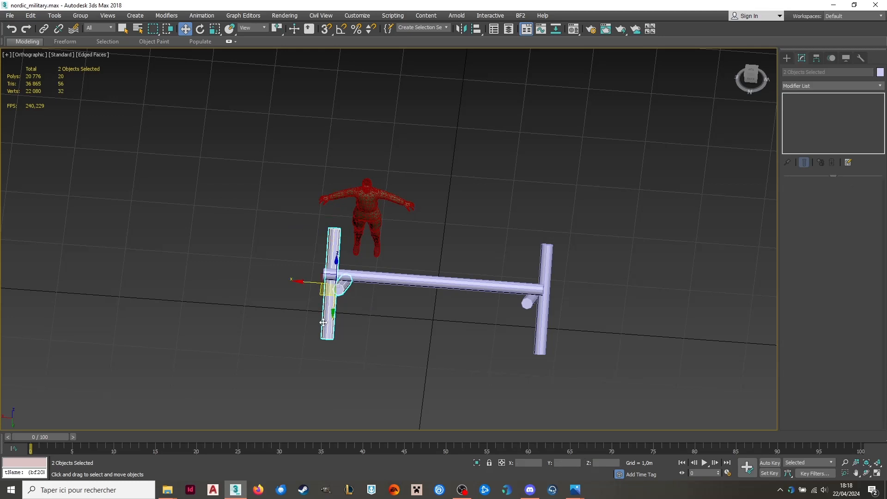
pyautogui.click(323, 319)
pyautogui.keyDown('alt'); pyautogui.moveTo(372, 329); pyautogui.dragTo(373, 322, button='middle'); pyautogui.keyUp('alt')
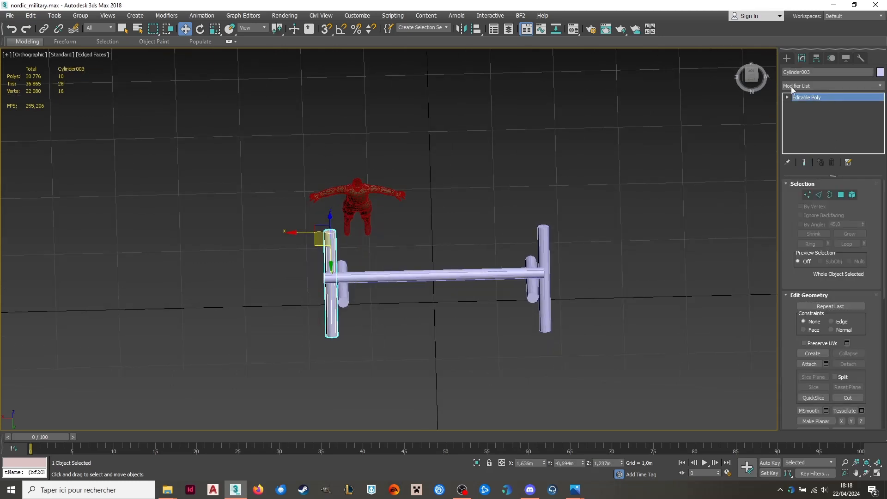
pyautogui.click(752, 75)
pyautogui.scroll(3, 382, 314)
pyautogui.keyDown('ctrl'); pyautogui.click(334, 300); pyautogui.keyUp('ctrl')
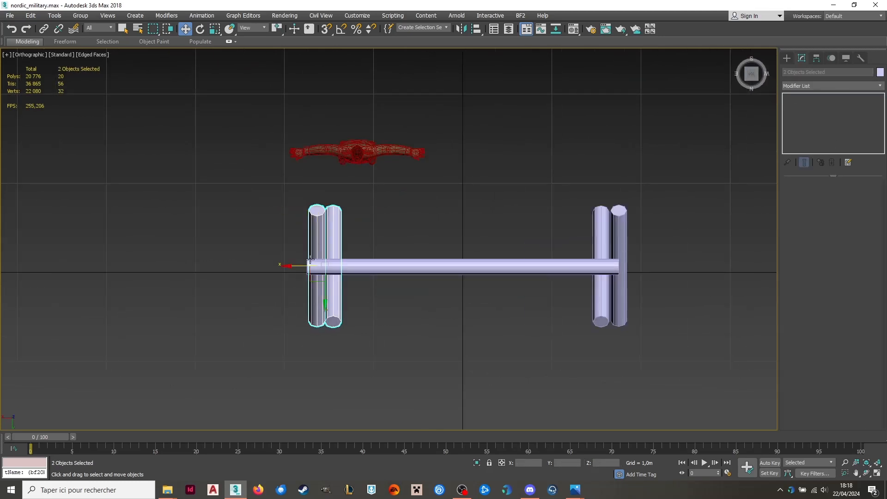
pyautogui.moveTo(295, 270); pyautogui.dragTo(325, 290)
# Move the pair of crossed legs at the negative X end inward, the outer leg to about X -1.303 m.
pyautogui.moveTo(633, 240); pyautogui.dragTo(580, 249)
pyautogui.moveTo(573, 266); pyautogui.dragTo(534, 268)
pyautogui.keyDown('alt'); pyautogui.moveTo(534, 268); pyautogui.dragTo(598, 212, button='middle'); pyautogui.keyUp('alt')
pyautogui.click(599, 211)
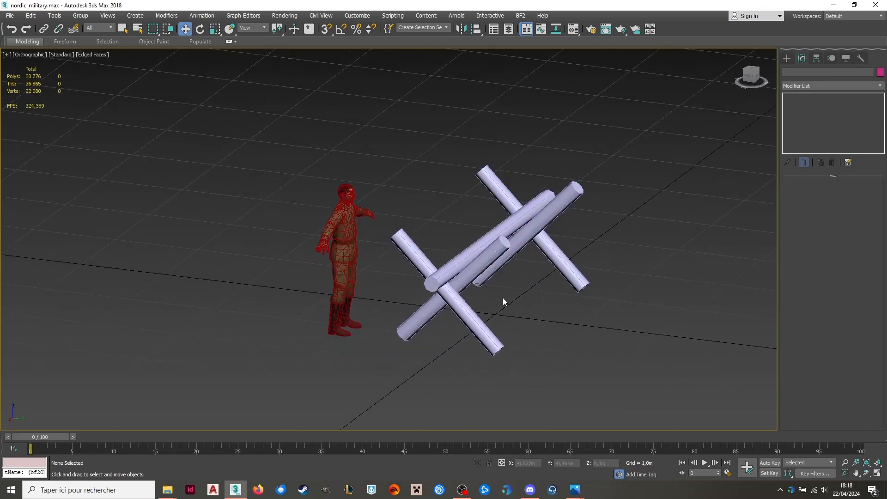
# Examine how the horizontal pole rests on the crossed legs and check the leg pair at the positive X end.
pyautogui.scroll(2, 503, 297)
pyautogui.click(509, 204)
pyautogui.keyDown('alt'); pyautogui.moveTo(509, 203); pyautogui.dragTo(441, 183, button='middle'); pyautogui.keyUp('alt')
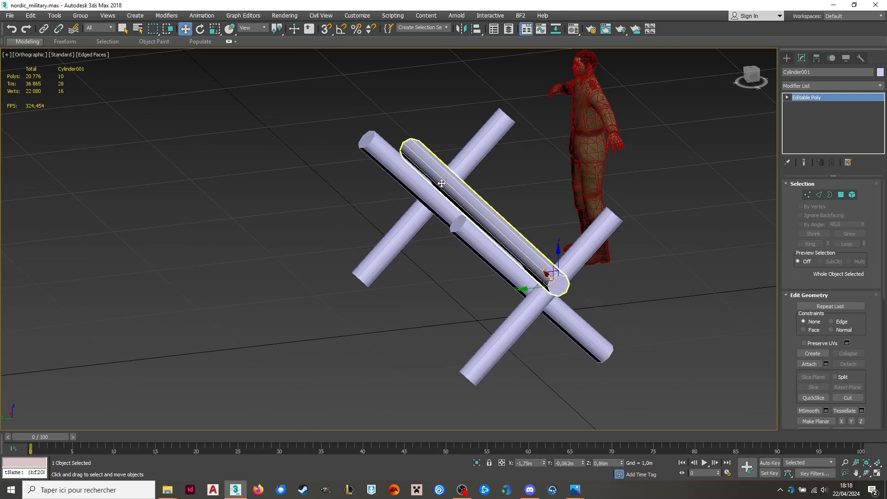
pyautogui.click(579, 166)
pyautogui.keyDown('alt'); pyautogui.moveTo(579, 166); pyautogui.dragTo(90, 160, button='middle'); pyautogui.keyUp('alt')
pyautogui.scroll(4, 283, 207)
pyautogui.click(309, 237)
pyautogui.scroll(4, 339, 248)
pyautogui.click(339, 249)
pyautogui.scroll(-4, 338, 249)
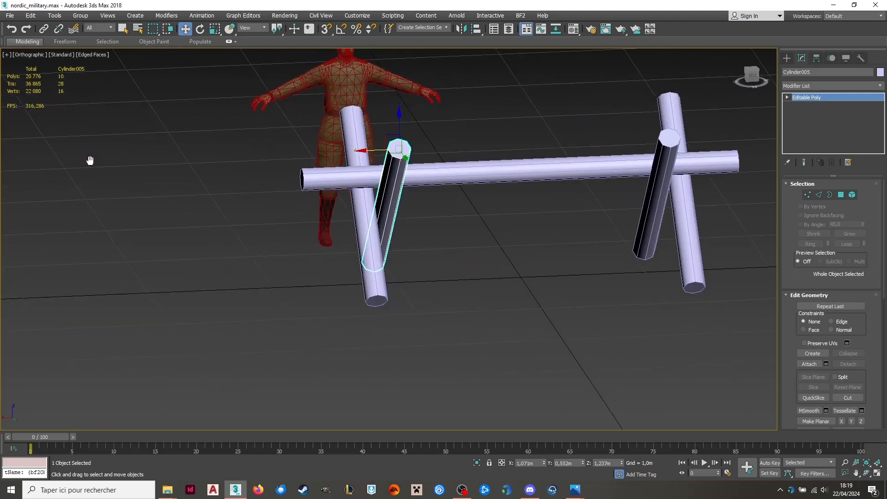
# Inspect the leg pair at the negative X end and the overall crossing of the poles from several sides.
pyautogui.scroll(2, 633, 189)
pyautogui.moveTo(648, 200); pyautogui.dragTo(539, 203, button='middle')
pyautogui.keyDown('alt'); pyautogui.moveTo(539, 203); pyautogui.dragTo(545, 259, button='middle'); pyautogui.keyUp('alt')
pyautogui.click(575, 209)
pyautogui.scroll(-2, 531, 210)
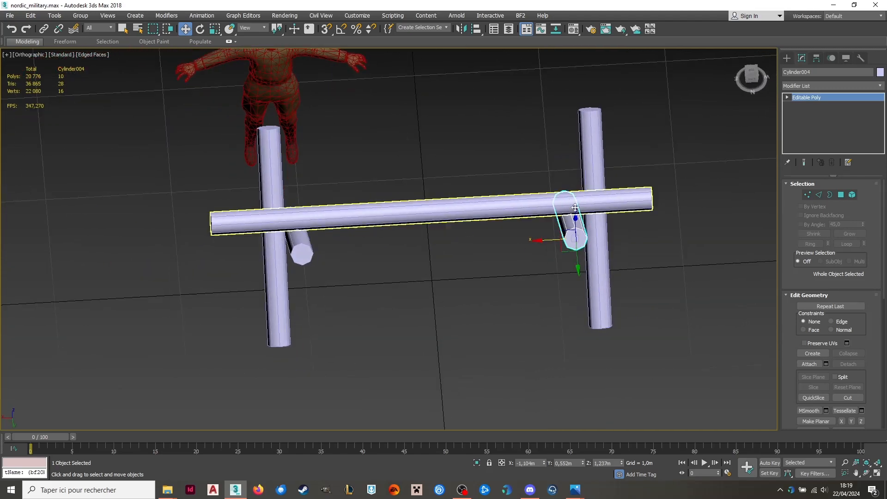
pyautogui.click(599, 167)
pyautogui.keyDown('alt'); pyautogui.moveTo(599, 167); pyautogui.dragTo(603, 167, button='middle'); pyautogui.keyUp('alt')
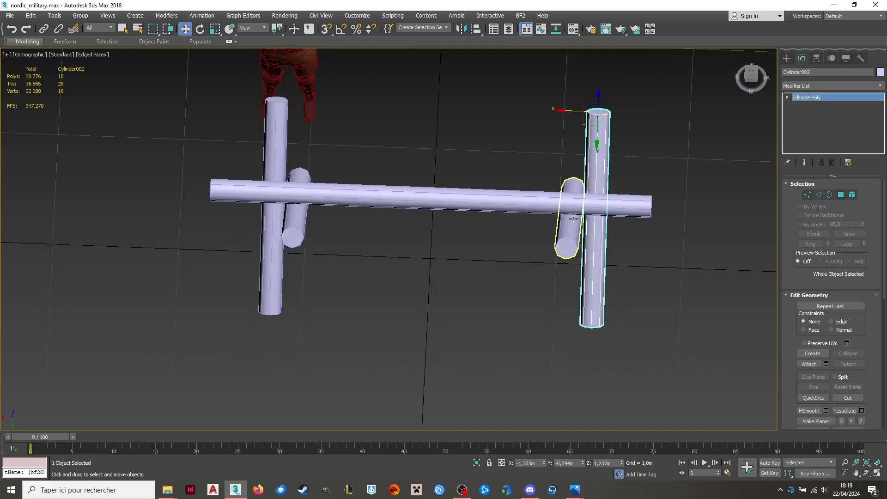
pyautogui.keyDown('alt'); pyautogui.moveTo(573, 218); pyautogui.dragTo(594, 93, button='middle'); pyautogui.keyUp('alt')
pyautogui.keyDown('alt'); pyautogui.moveTo(588, 241); pyautogui.dragTo(400, 307, button='middle'); pyautogui.keyUp('alt')
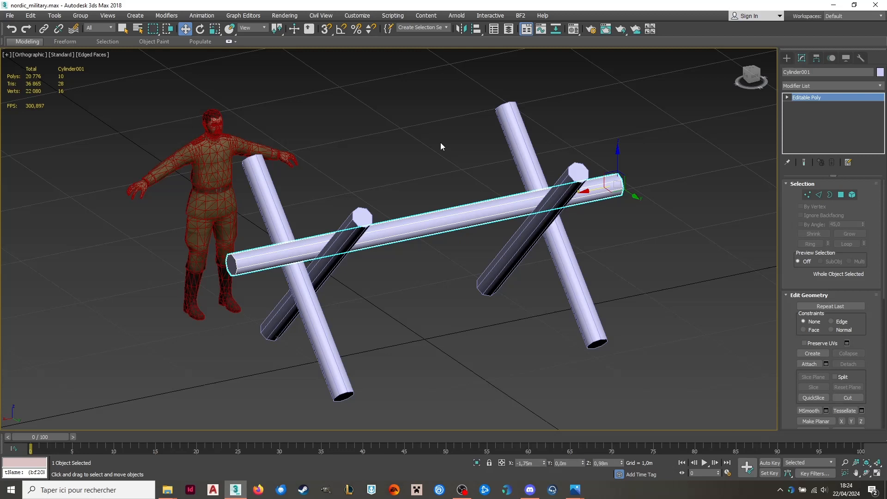
pyautogui.click(476, 185)
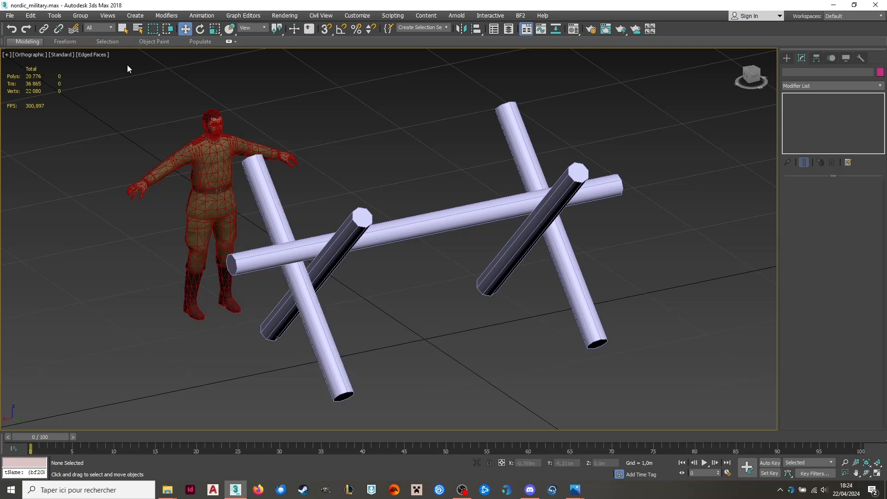
# Unhide the Gabarit reference box and select it to compare its envelope with the obstacle.
pyautogui.click(138, 29)
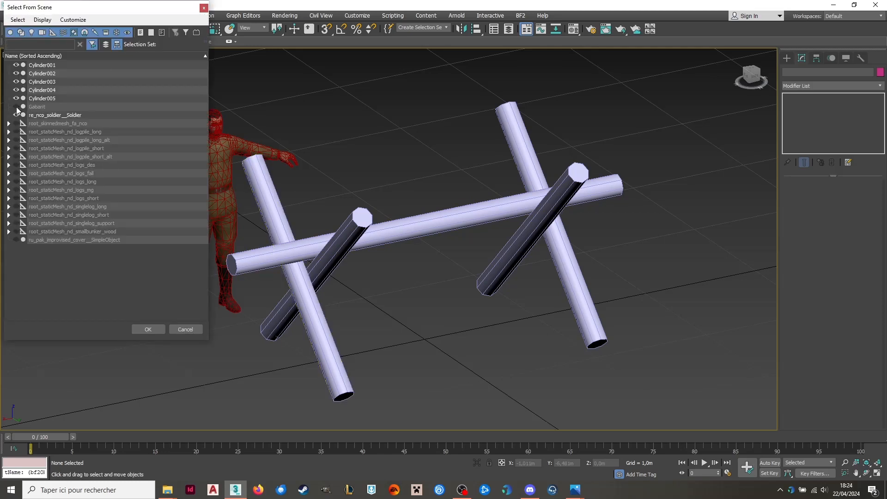
pyautogui.click(16, 107)
pyautogui.click(148, 329)
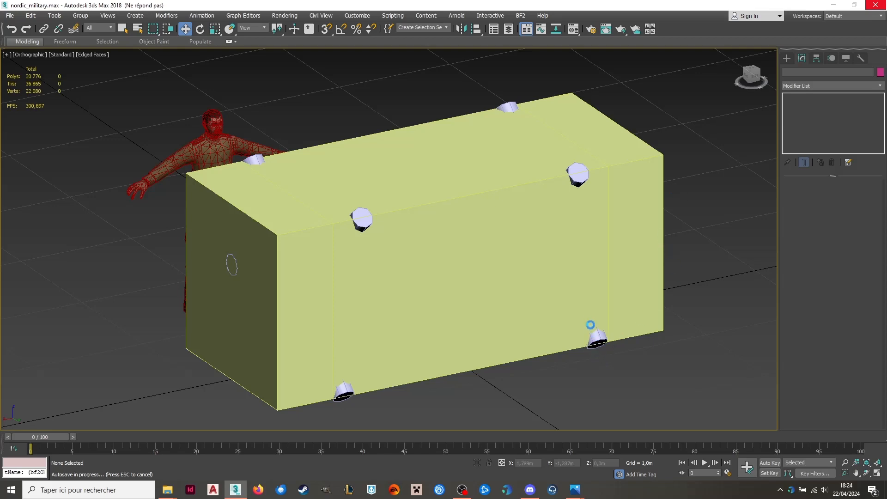
pyautogui.click(597, 267)
pyautogui.keyDown('alt'); pyautogui.moveTo(328, 214); pyautogui.dragTo(364, 216, button='middle'); pyautogui.keyUp('alt')
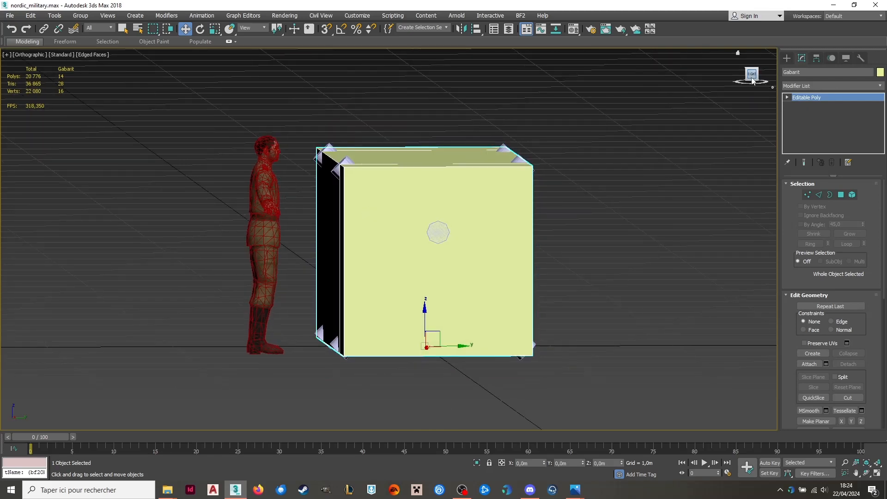
# Compare the ends of the crossed legs with the corners of the Gabarit box in a right-side wireframe view.
pyautogui.click(752, 79)
pyautogui.click(81, 55)
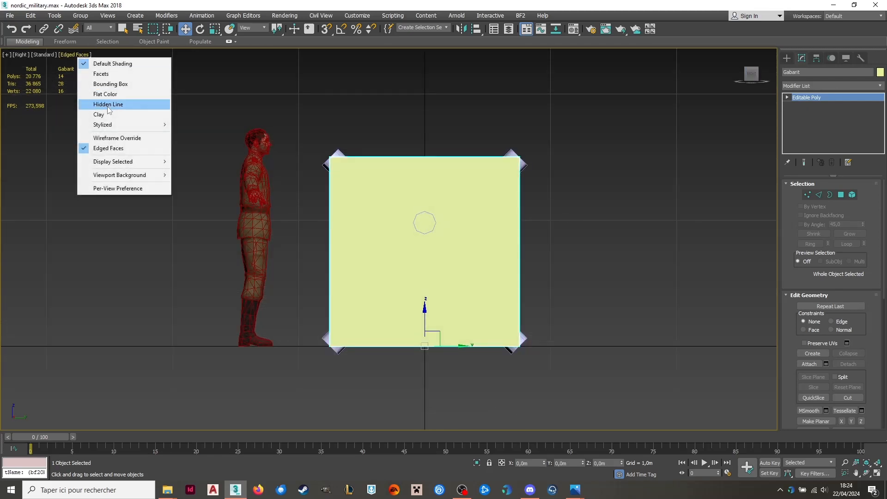
pyautogui.click(103, 137)
pyautogui.scroll(5, 355, 166)
pyautogui.scroll(3, 307, 142)
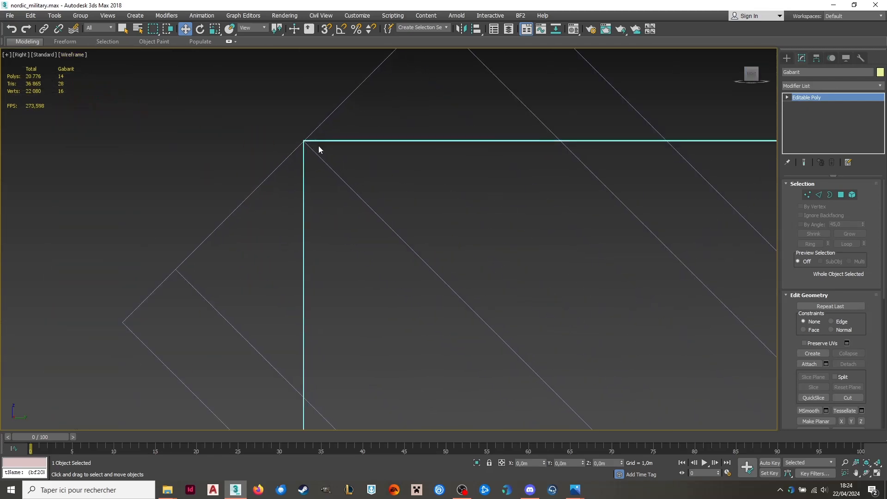
pyautogui.scroll(-5, 459, 131)
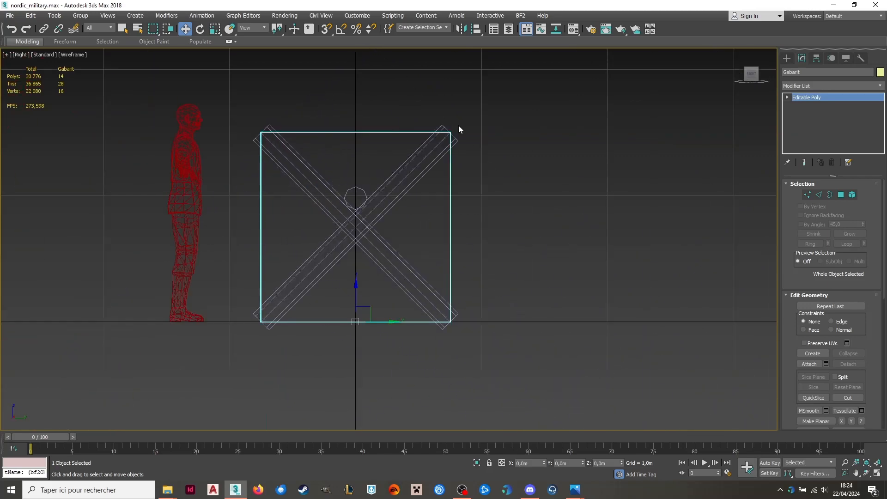
pyautogui.scroll(5, 459, 133)
pyautogui.scroll(-5, 461, 232)
pyautogui.scroll(2, 486, 290)
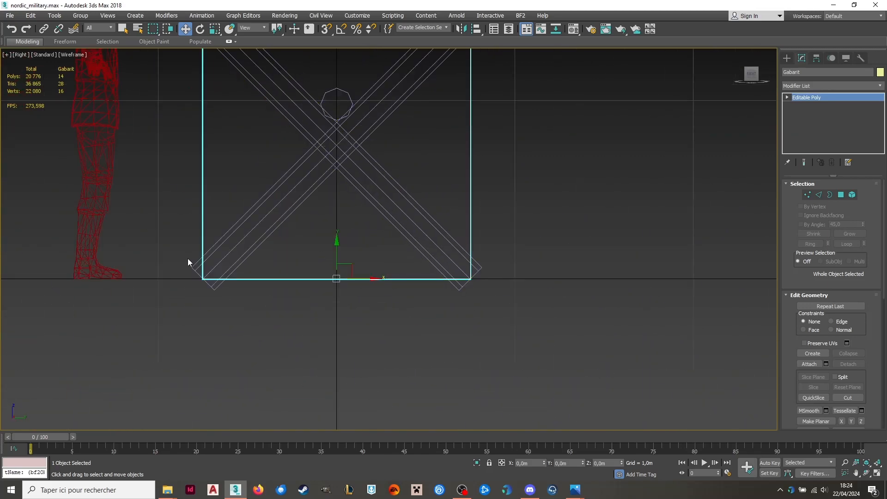
pyautogui.scroll(-2, 275, 277)
pyautogui.scroll(5, 349, 140)
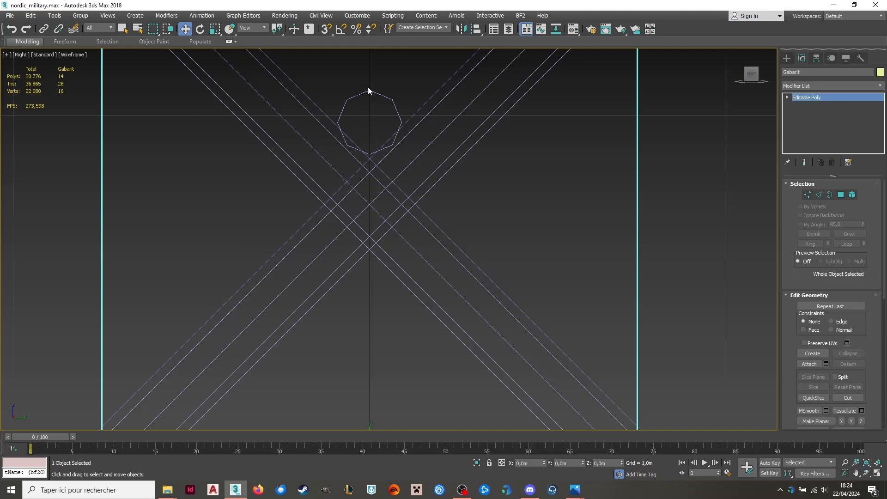
# Examine how the horizontal pole meets the crossed legs and how the paired legs overlap, in wireframe from the end and the back.
pyautogui.scroll(2, 367, 87)
pyautogui.click(366, 121)
pyautogui.scroll(3, 316, 190)
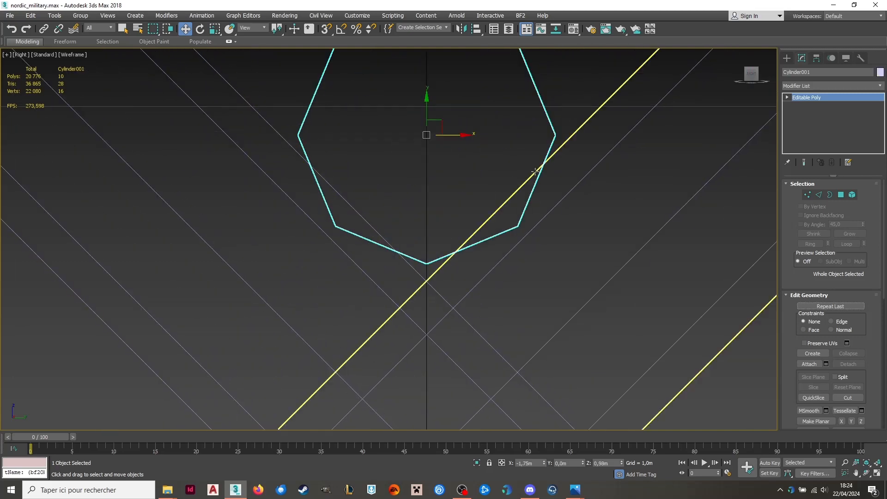
pyautogui.scroll(-8, 480, 179)
pyautogui.keyDown('alt'); pyautogui.moveTo(480, 180); pyautogui.dragTo(476, 178, button='middle'); pyautogui.keyUp('alt')
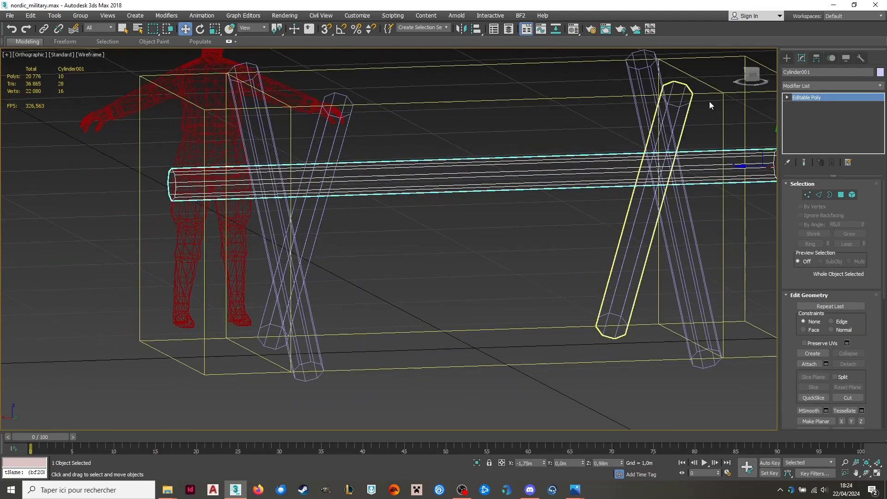
pyautogui.click(751, 74)
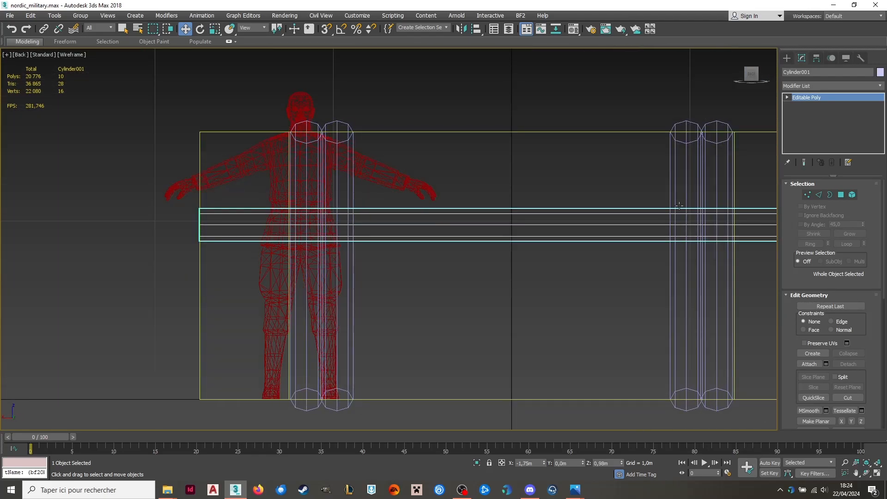
pyautogui.scroll(5, 717, 137)
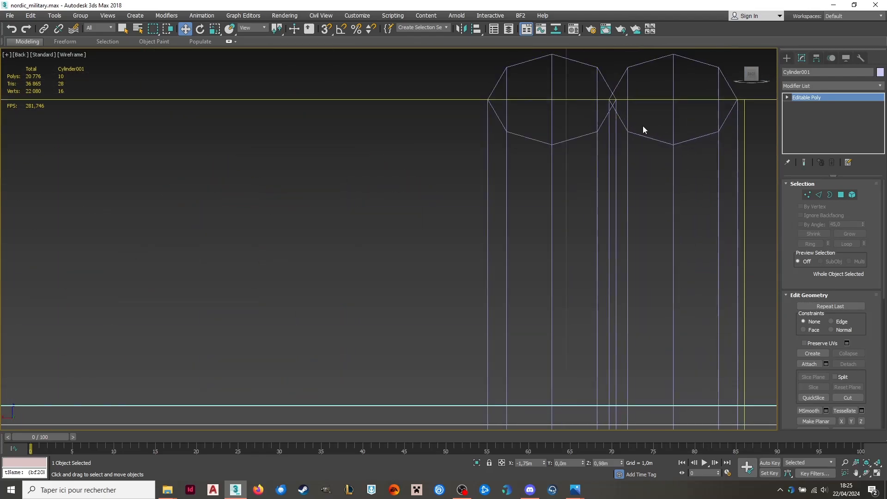
pyautogui.scroll(-5, 527, 128)
pyautogui.keyDown('alt'); pyautogui.moveTo(526, 127); pyautogui.dragTo(555, 152, button='middle'); pyautogui.keyUp('alt')
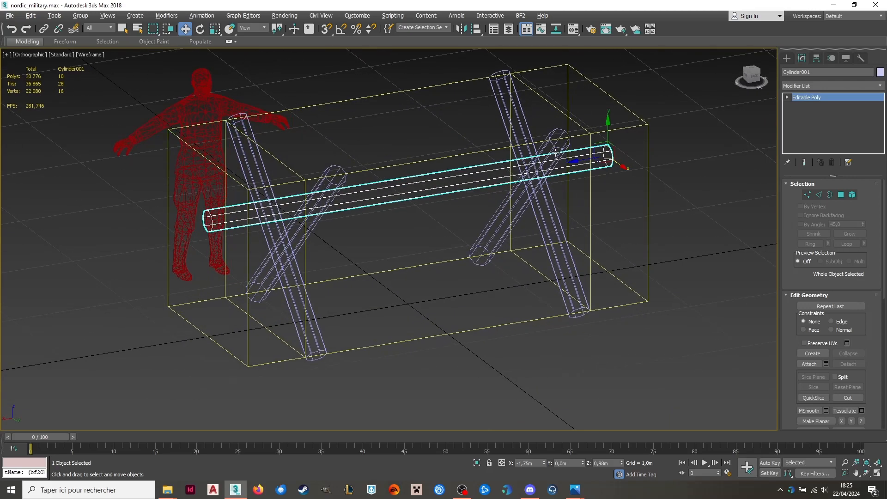
# Turn off the wireframe override and hide the Gabarit reference box.
pyautogui.click(95, 54)
pyautogui.click(159, 136)
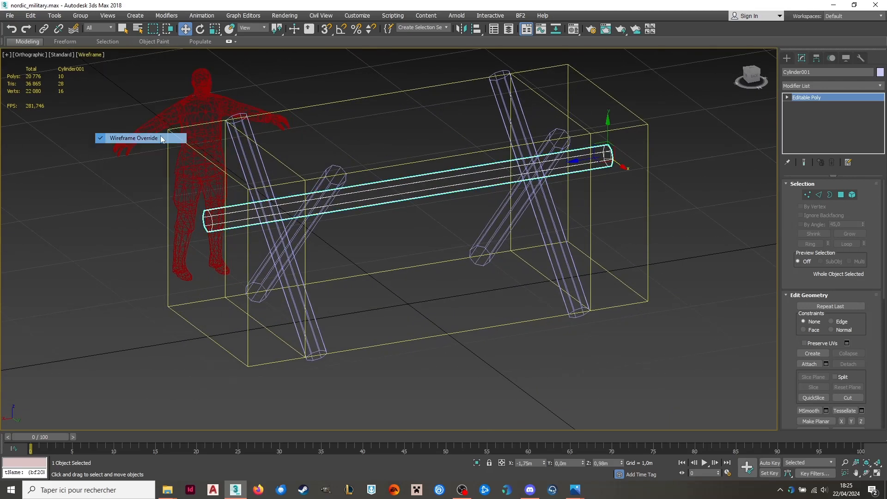
pyautogui.click(389, 83)
pyautogui.click(390, 99)
pyautogui.rightClick(406, 101)
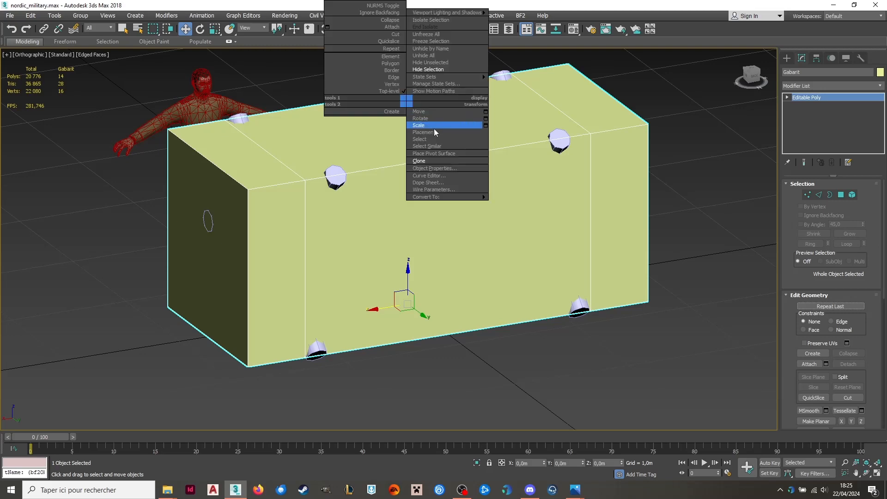
pyautogui.click(451, 70)
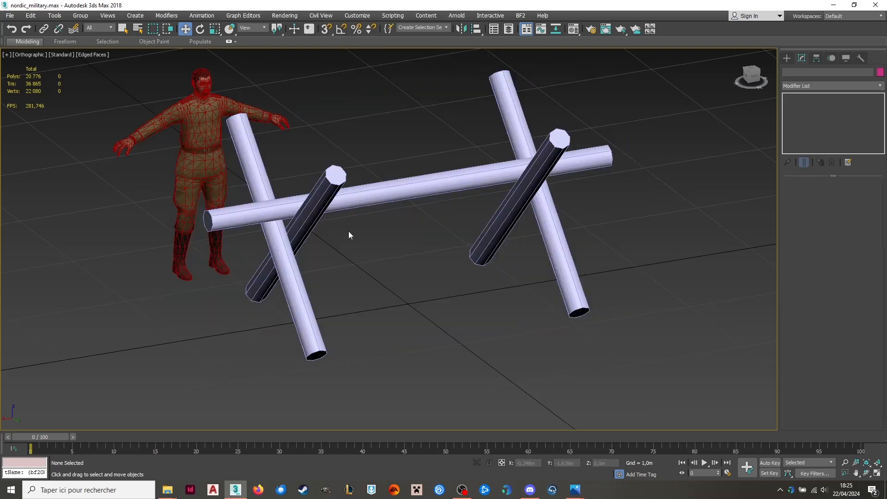
# Inspect the shaded obstacle from the left and at an angle, checking where the pole rests on the crossed legs.
pyautogui.scroll(5, 333, 231)
pyautogui.click(212, 204)
pyautogui.keyDown('alt'); pyautogui.moveTo(212, 205); pyautogui.dragTo(128, 190, button='middle'); pyautogui.keyUp('alt')
pyautogui.keyDown('alt'); pyautogui.moveTo(381, 199); pyautogui.dragTo(379, 181, button='middle'); pyautogui.keyUp('alt')
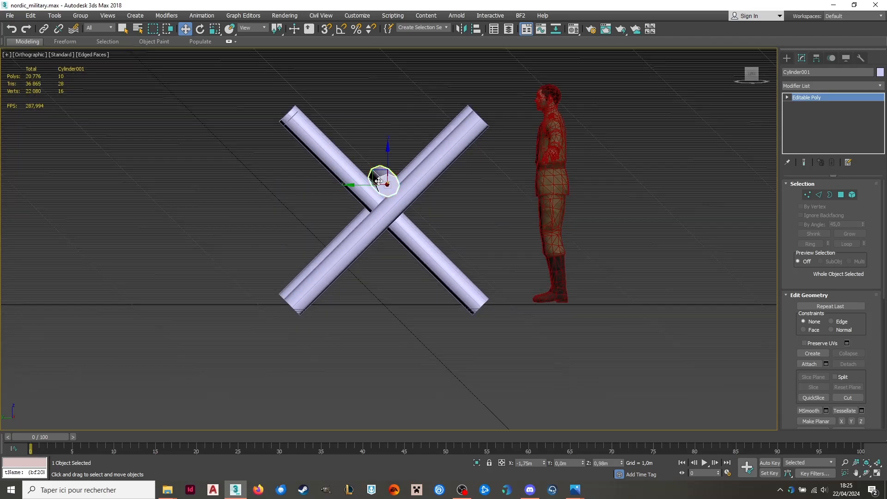
pyautogui.click(755, 78)
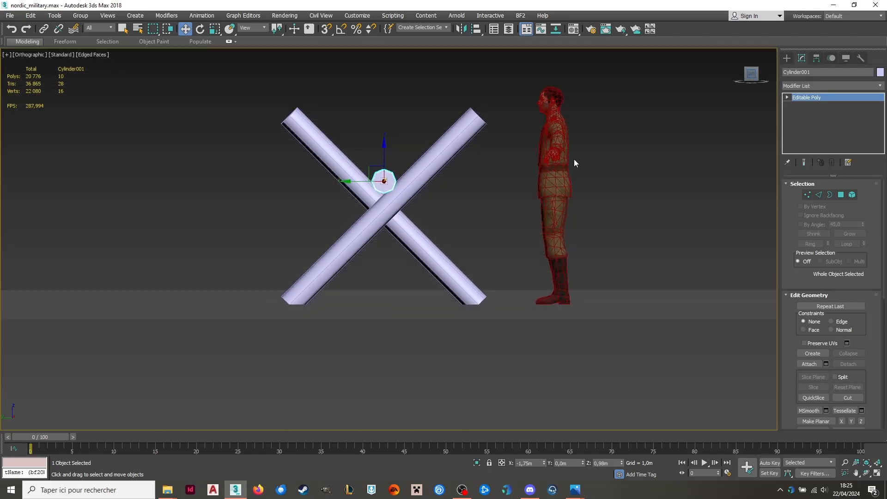
pyautogui.click(348, 227)
pyautogui.keyDown('alt'); pyautogui.moveTo(376, 228); pyautogui.dragTo(451, 215, button='middle'); pyautogui.keyUp('alt')
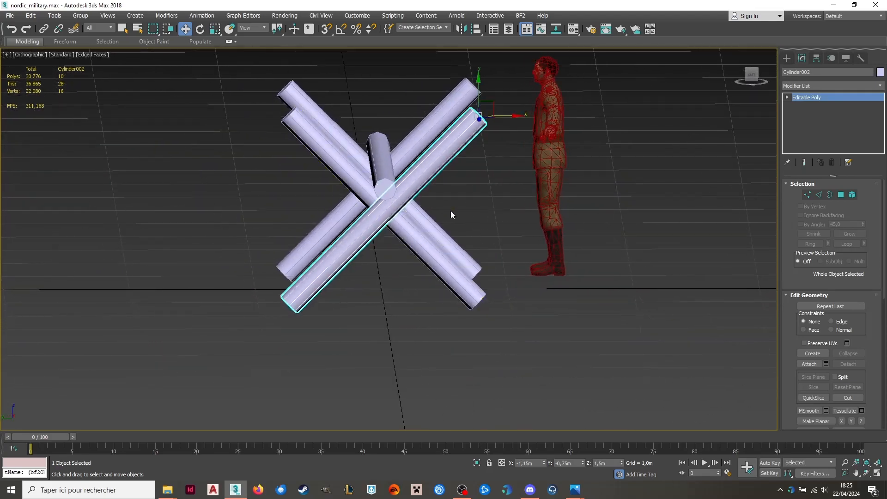
pyautogui.keyDown('alt'); pyautogui.moveTo(497, 171); pyautogui.dragTo(452, 215, button='middle'); pyautogui.keyUp('alt')
# Convert the horizontal pole and the four crossed legs to editable poly.
pyautogui.click(477, 211)
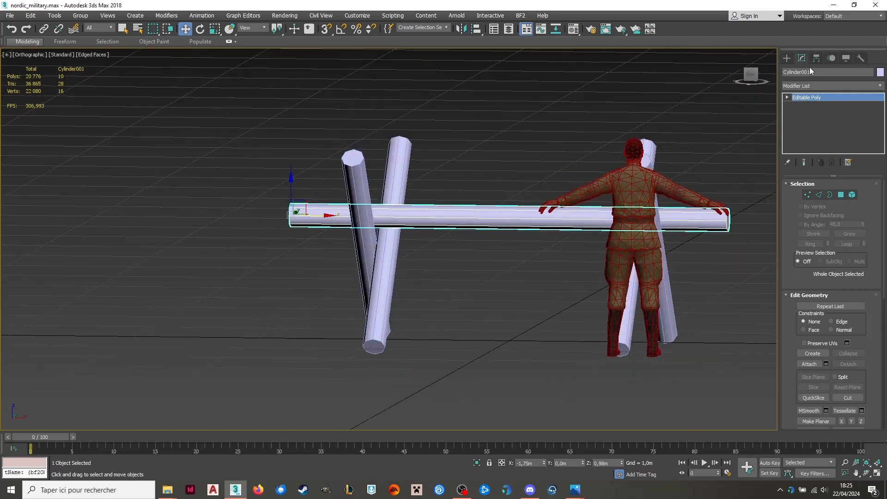
pyautogui.rightClick(520, 212)
pyautogui.moveTo(554, 308)
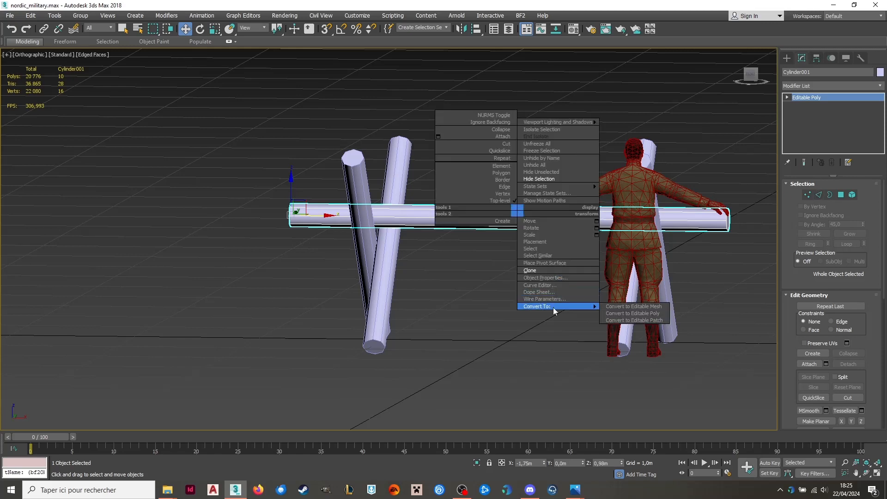
pyautogui.click(616, 312)
pyautogui.keyDown('alt'); pyautogui.moveTo(434, 181); pyautogui.dragTo(666, 108, button='middle'); pyautogui.keyUp('alt')
pyautogui.moveTo(337, 231); pyautogui.dragTo(337, 231)
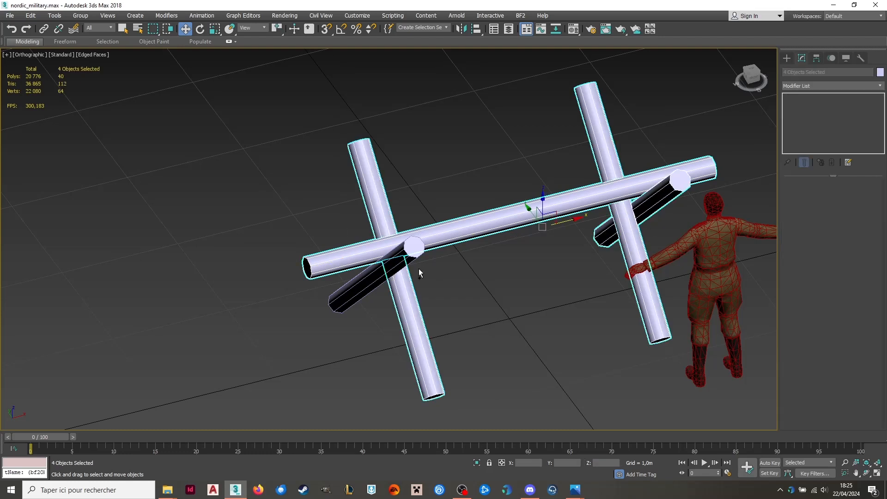
pyautogui.rightClick(479, 256)
pyautogui.moveTo(436, 360)
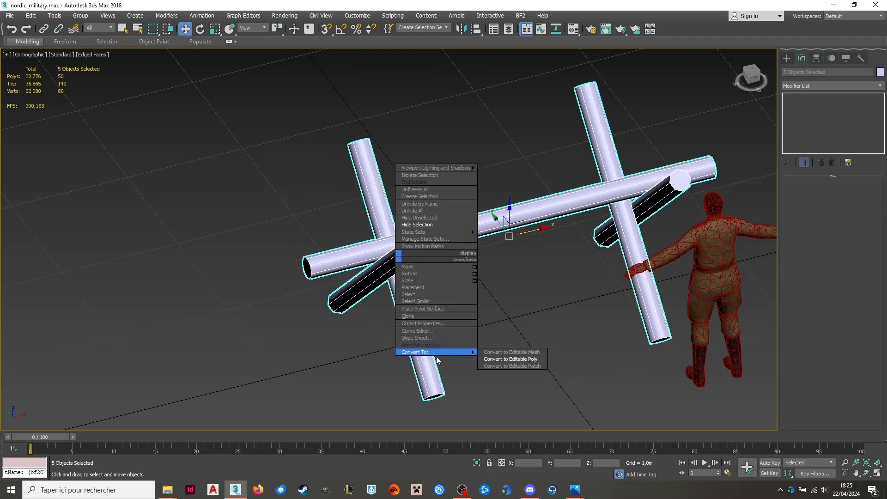
pyautogui.click(494, 359)
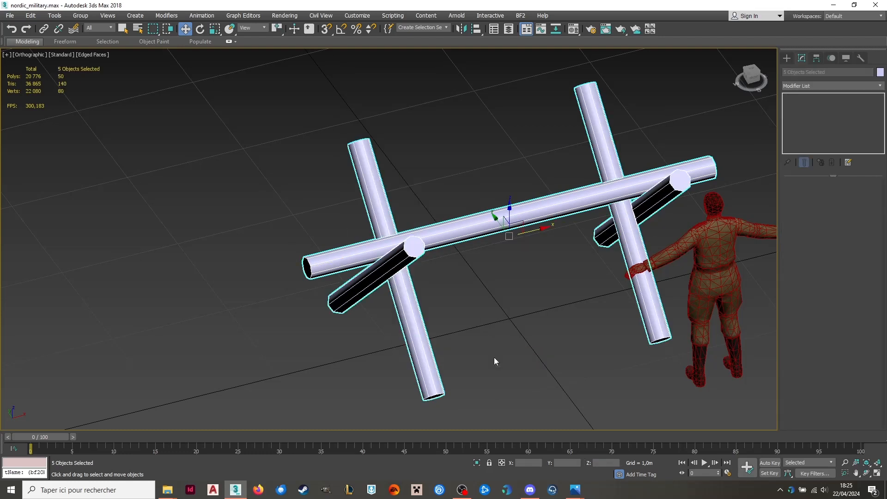
# Connect the lengthwise edges of the horizontal pole with 2 segments.
pyautogui.click(537, 209)
pyautogui.rightClick(520, 211)
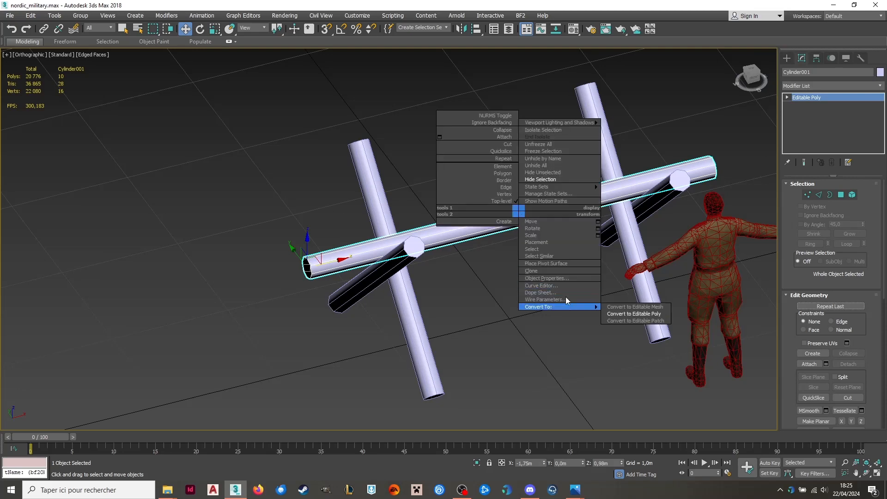
pyautogui.click(817, 197)
pyautogui.moveTo(462, 129); pyautogui.dragTo(499, 259)
pyautogui.click(861, 349)
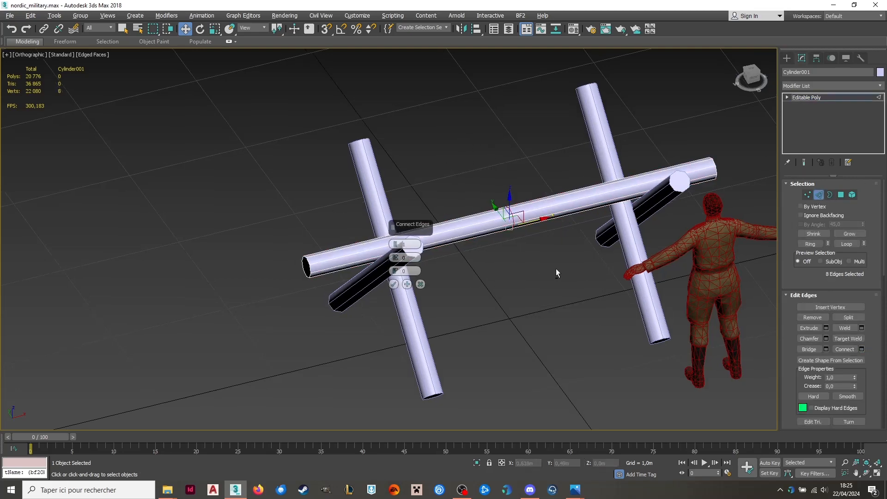
pyautogui.keyDown('alt'); pyautogui.moveTo(555, 268); pyautogui.dragTo(489, 243, button='middle'); pyautogui.keyUp('alt')
pyautogui.click(395, 243)
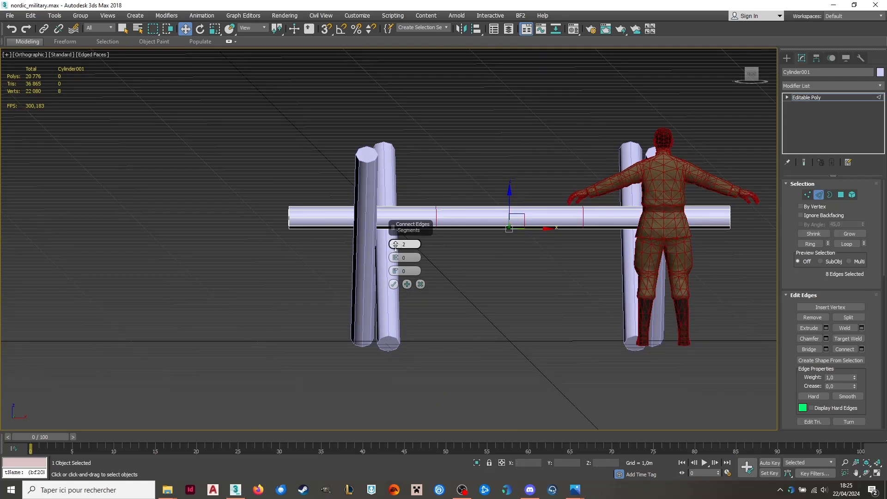
pyautogui.click(393, 284)
# Move the pole's vertex loop nearest the negative X legs outward to about X -0.701 m and Z 0.974 m.
pyautogui.click(806, 195)
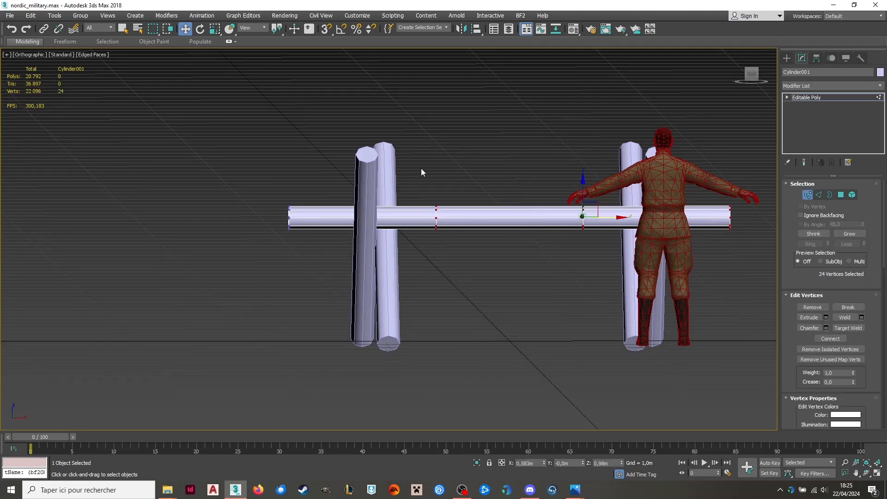
pyautogui.moveTo(419, 173); pyautogui.dragTo(447, 249)
pyautogui.click(458, 222)
pyautogui.moveTo(443, 208); pyautogui.dragTo(386, 206)
pyautogui.click(749, 78)
pyautogui.scroll(4, 473, 216)
pyautogui.moveTo(586, 215); pyautogui.dragTo(391, 209, button='middle')
# Move the pole's other inner vertex loop toward the positive X legs, to about X 0.907 m, Y -0.003 m and Z 0.989 m.
pyautogui.moveTo(444, 157); pyautogui.dragTo(557, 277)
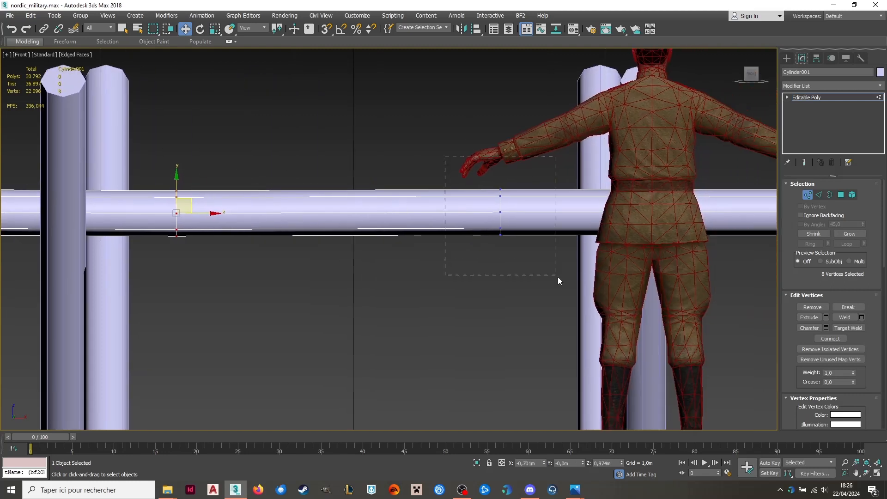
pyautogui.moveTo(514, 202); pyautogui.dragTo(591, 200)
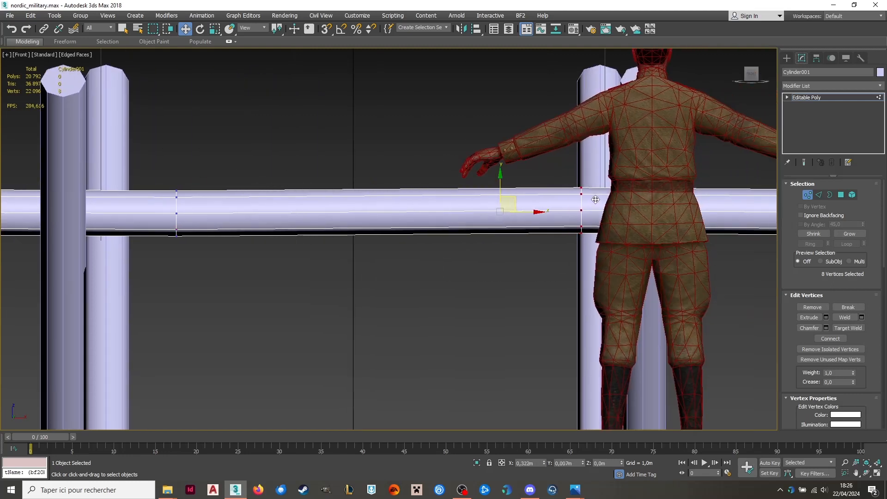
pyautogui.keyDown('alt'); pyautogui.moveTo(593, 199); pyautogui.dragTo(731, 96, button='middle'); pyautogui.keyUp('alt')
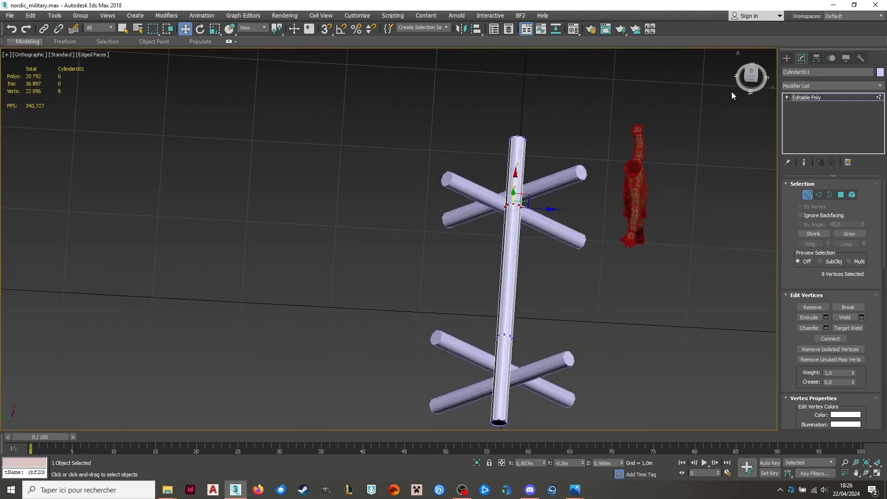
pyautogui.click(750, 77)
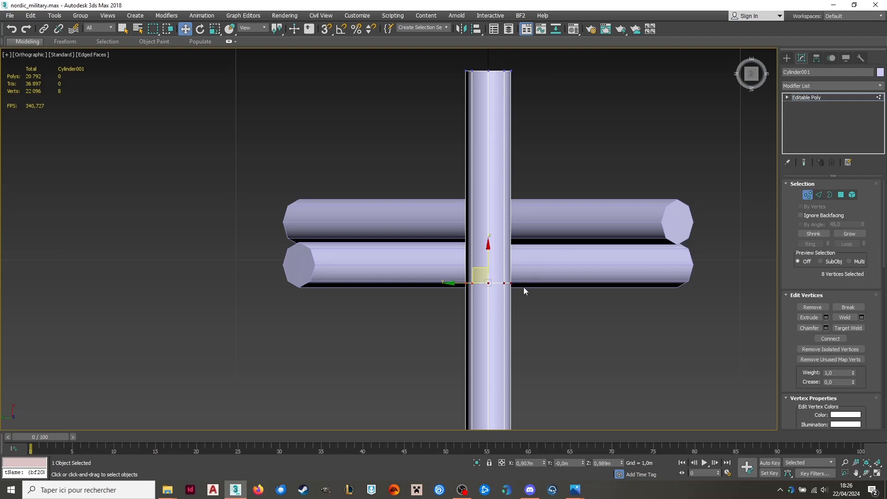
pyautogui.moveTo(457, 286); pyautogui.dragTo(460, 288)
pyautogui.scroll(-5, 407, 106)
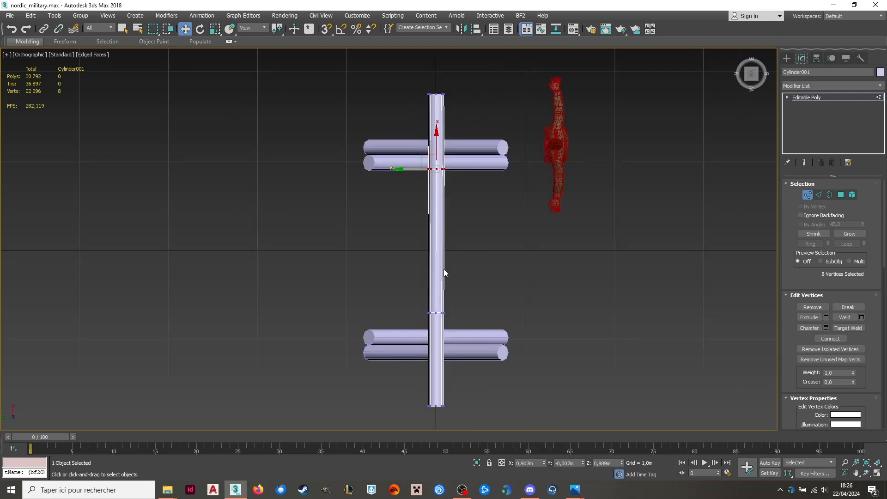
# Shift the vertices at the pole's negative X end slightly to make the pole irregular, and leave vertex editing.
pyautogui.scroll(2, 463, 311)
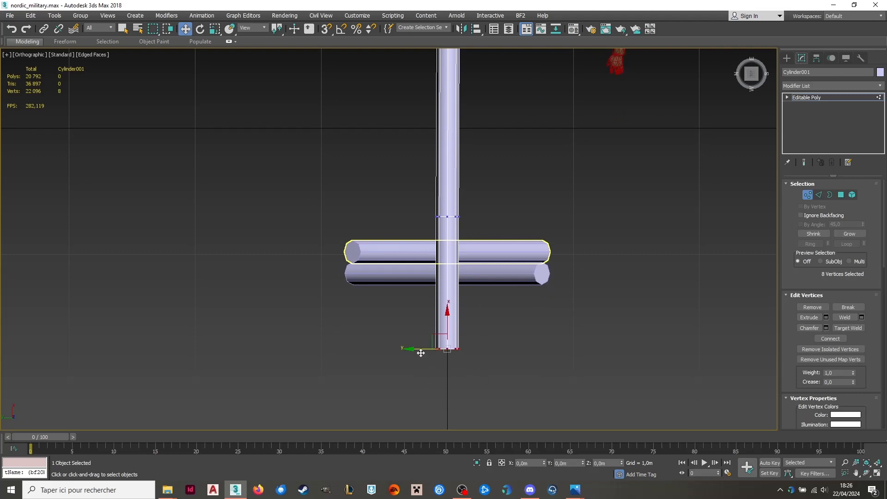
pyautogui.moveTo(420, 353); pyautogui.dragTo(421, 358)
pyautogui.keyDown('alt'); pyautogui.moveTo(421, 351); pyautogui.dragTo(786, 196, button='middle'); pyautogui.keyUp('alt')
pyautogui.click(803, 194)
# Connect the lengthwise edges of the inner leg at the negative X end with 1 segment.
pyautogui.scroll(5, 557, 315)
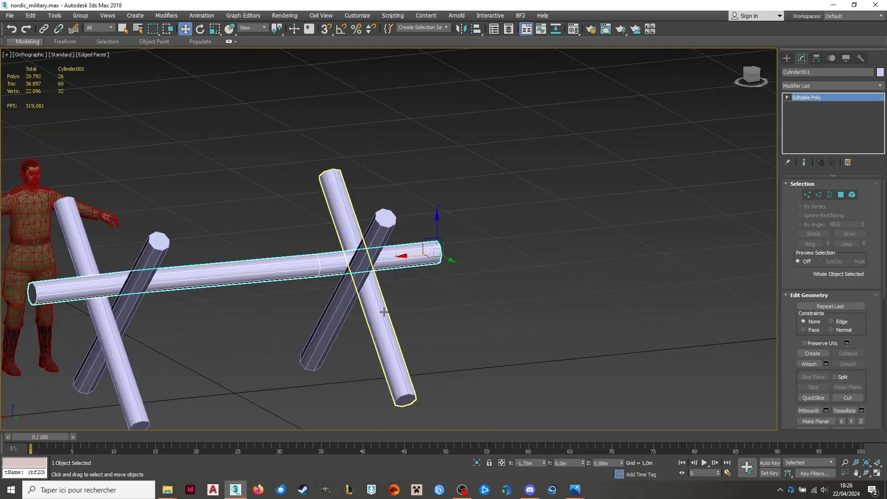
pyautogui.click(359, 297)
pyautogui.keyDown('alt'); pyautogui.moveTo(360, 297); pyautogui.dragTo(441, 285, button='middle'); pyautogui.keyUp('alt')
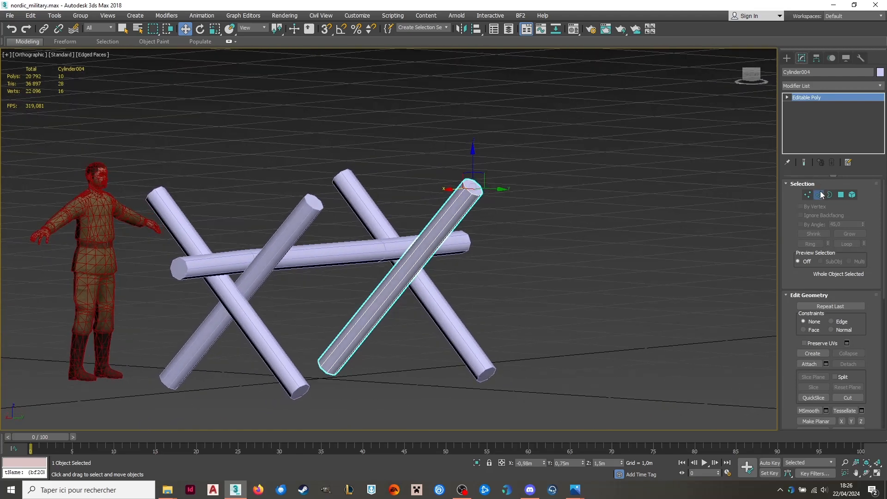
pyautogui.click(820, 194)
pyautogui.moveTo(543, 279); pyautogui.dragTo(352, 298)
pyautogui.click(862, 350)
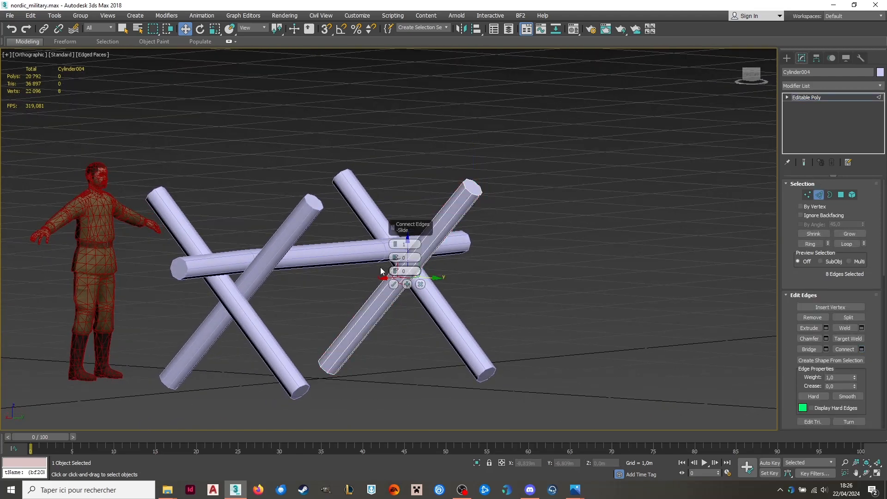
pyautogui.click(393, 284)
pyautogui.moveTo(376, 299); pyautogui.dragTo(524, 263, button='middle')
pyautogui.click(751, 74)
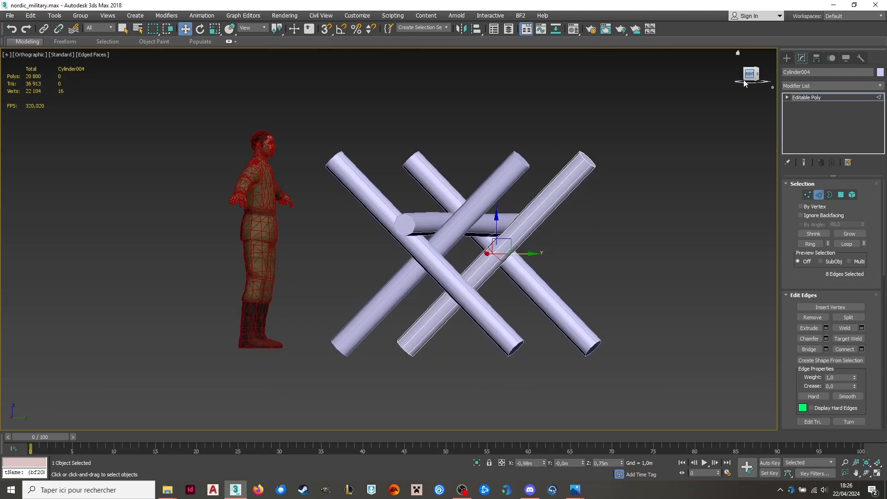
# Move the inner leg's new edge loop to about X -0.988 m, Y 0.293 m and Z 1.056 m, and leave edge editing.
pyautogui.scroll(5, 467, 248)
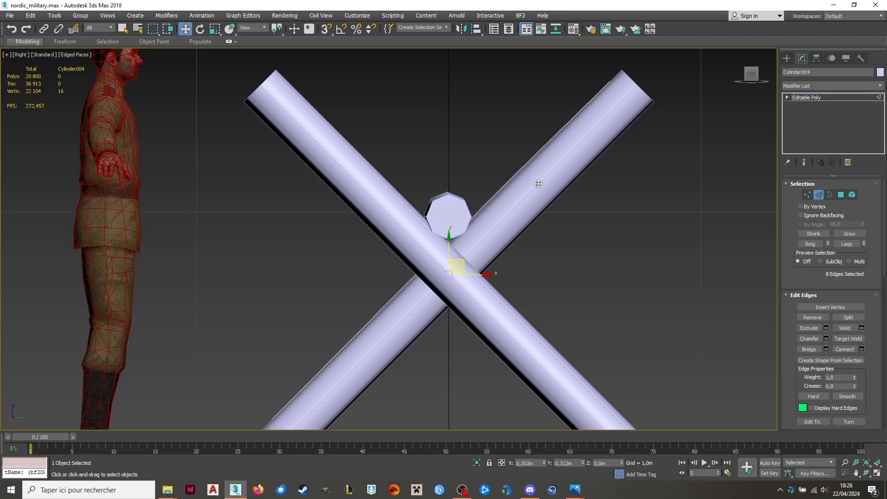
pyautogui.keyDown('alt'); pyautogui.moveTo(546, 181); pyautogui.dragTo(494, 188, button='middle'); pyautogui.keyUp('alt')
pyautogui.scroll(3, 468, 171)
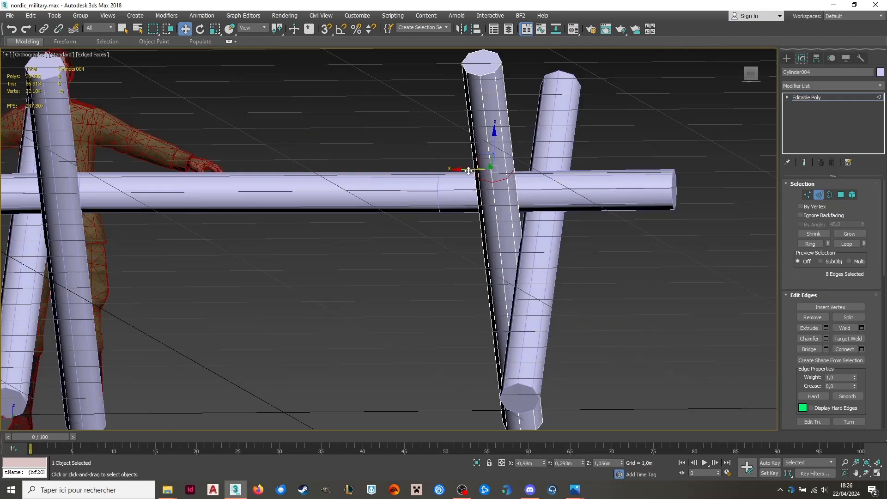
pyautogui.scroll(-6, 480, 189)
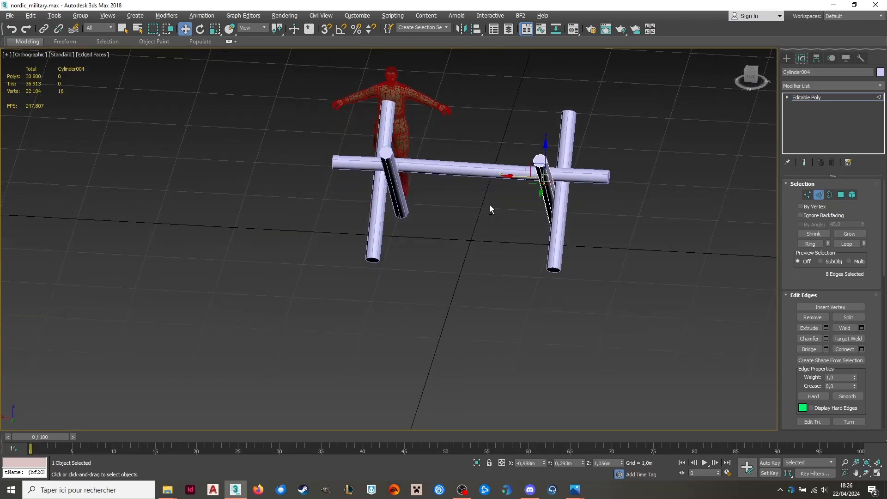
pyautogui.keyDown('alt'); pyautogui.moveTo(489, 204); pyautogui.dragTo(499, 211, button='middle'); pyautogui.keyUp('alt')
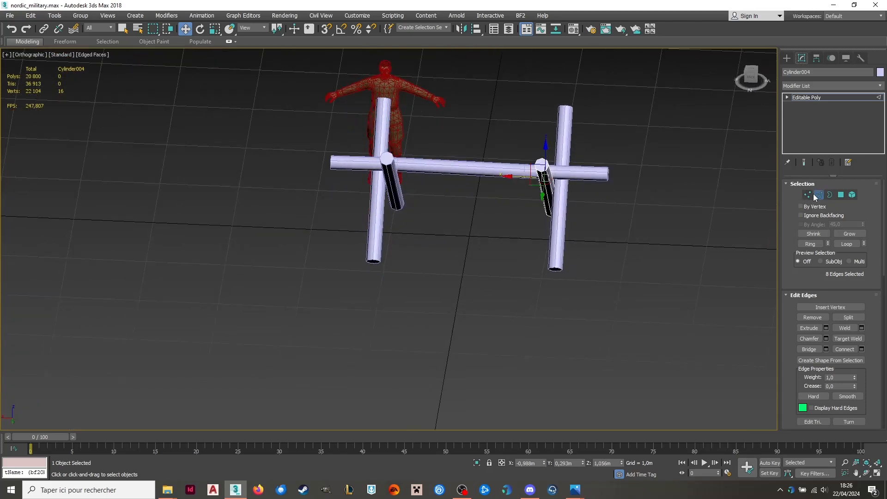
pyautogui.click(815, 195)
# Connect the lengthwise edges of the outer leg at the positive X end with 1 segment.
pyautogui.click(380, 130)
pyautogui.keyDown('alt'); pyautogui.moveTo(380, 130); pyautogui.dragTo(413, 129, button='middle'); pyautogui.keyUp('alt')
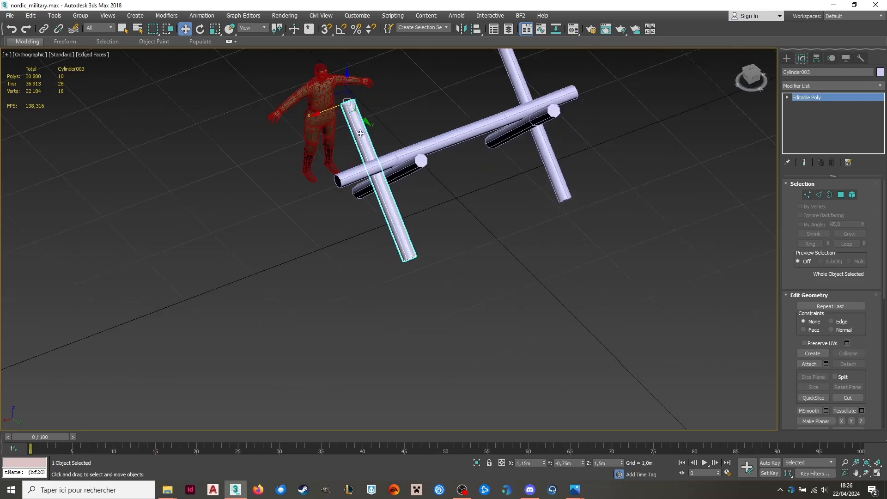
pyautogui.scroll(6, 355, 123)
pyautogui.click(819, 194)
pyautogui.moveTo(424, 149); pyautogui.dragTo(326, 201)
pyautogui.click(862, 350)
pyautogui.keyDown('alt'); pyautogui.moveTo(528, 273); pyautogui.dragTo(497, 215, button='middle'); pyautogui.keyUp('alt')
pyautogui.click(393, 284)
# Move the outer leg's new edge loop down along the leg, to about Y 0.327 m and Z 0.412 m, and shift it slightly along X.
pyautogui.scroll(-2, 629, 173)
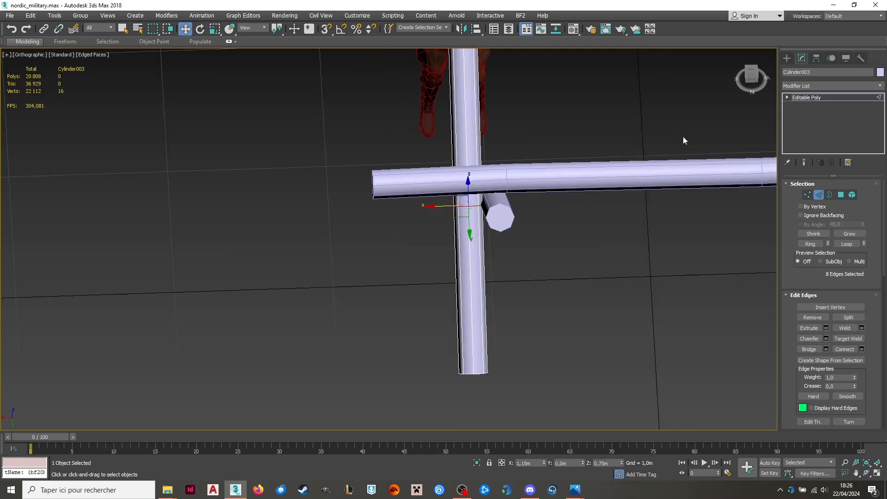
pyautogui.click(750, 79)
pyautogui.keyDown('alt'); pyautogui.moveTo(562, 208); pyautogui.dragTo(621, 178, button='middle'); pyautogui.keyUp('alt')
pyautogui.click(751, 73)
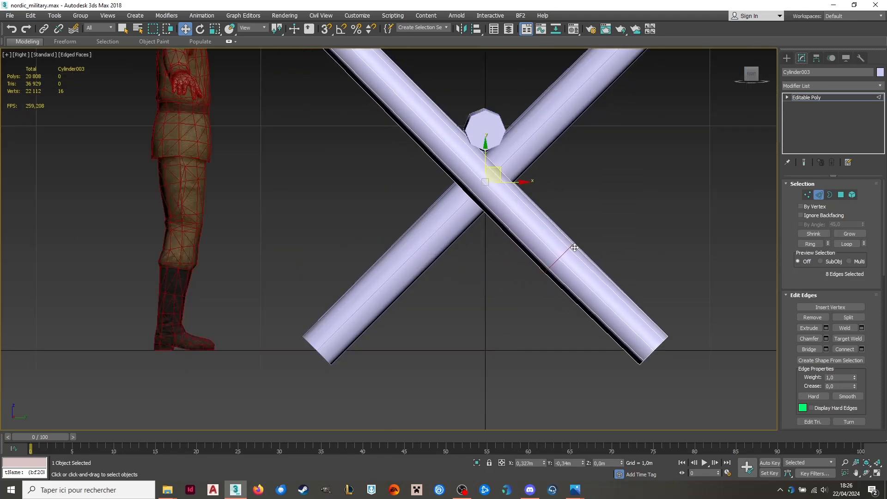
pyautogui.keyDown('alt'); pyautogui.moveTo(572, 249); pyautogui.dragTo(530, 258, button='middle'); pyautogui.keyUp('alt')
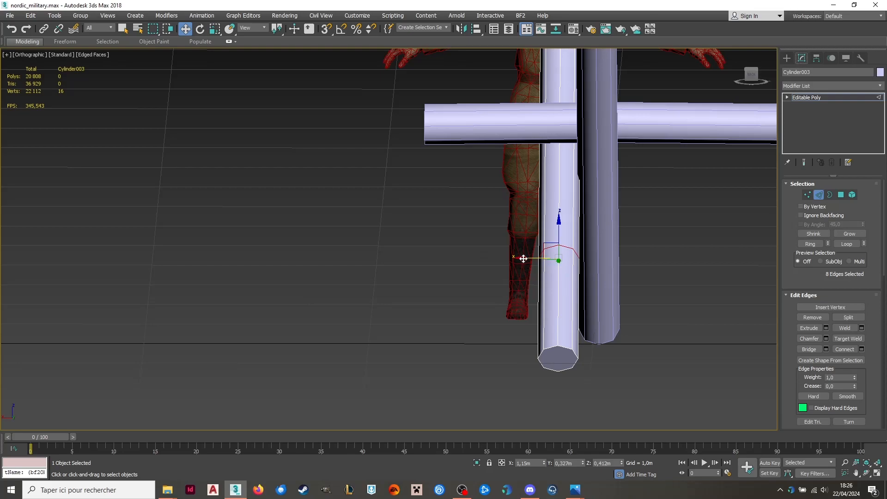
pyautogui.moveTo(522, 258); pyautogui.dragTo(521, 258)
pyautogui.click(200, 28)
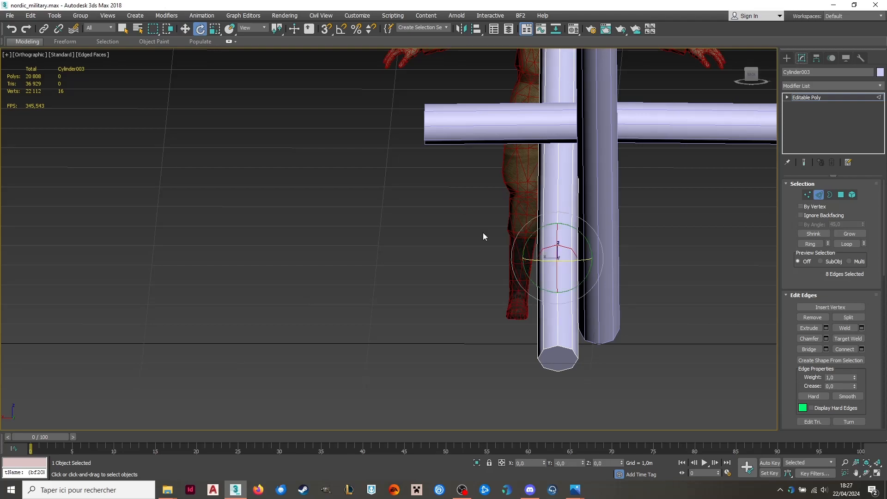
pyautogui.keyDown('alt'); pyautogui.moveTo(540, 272); pyautogui.dragTo(298, 295, button='middle'); pyautogui.keyUp('alt')
pyautogui.scroll(-5, 307, 287)
pyautogui.click(808, 194)
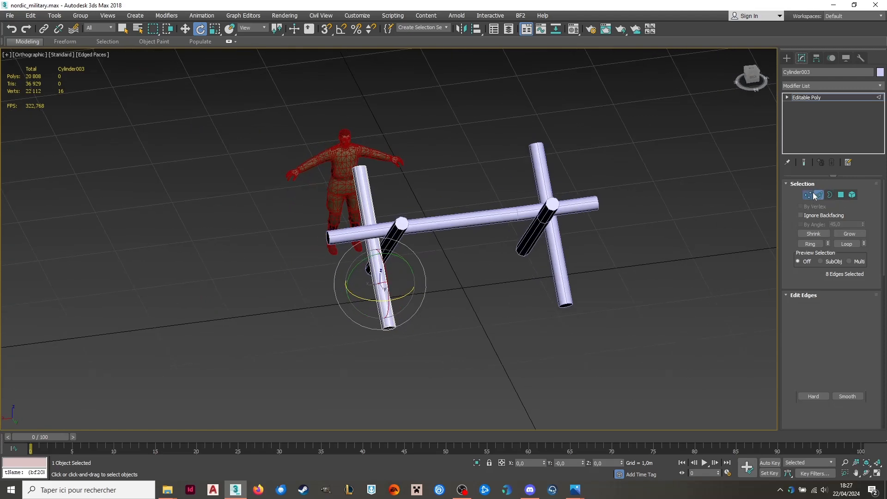
pyautogui.scroll(5, 546, 178)
pyautogui.click(576, 209)
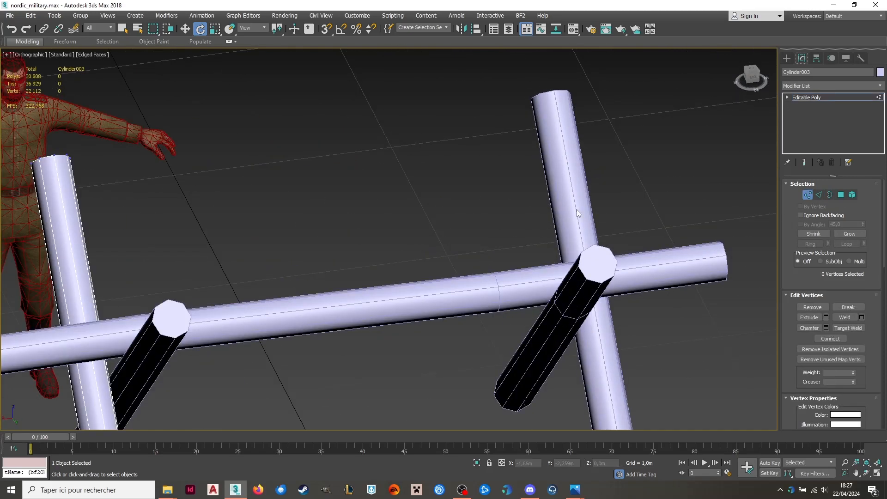
pyautogui.click(819, 195)
pyautogui.scroll(-4, 431, 157)
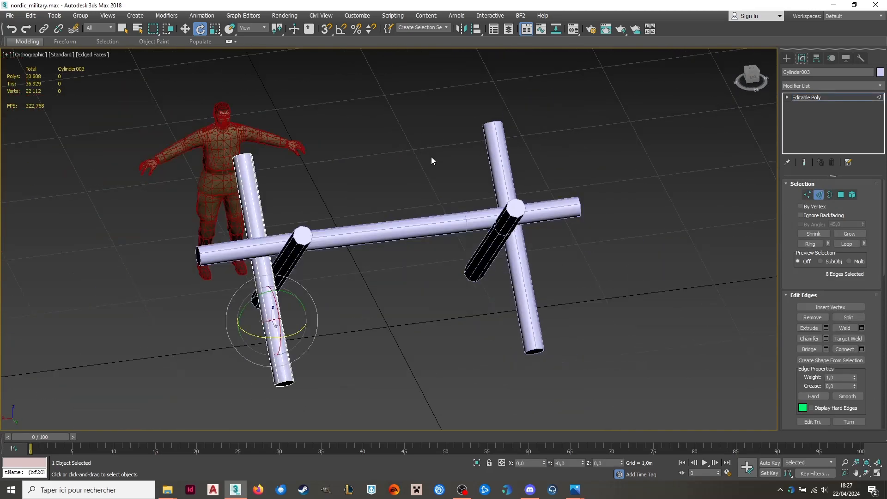
pyautogui.click(819, 194)
pyautogui.click(378, 227)
pyautogui.click(807, 194)
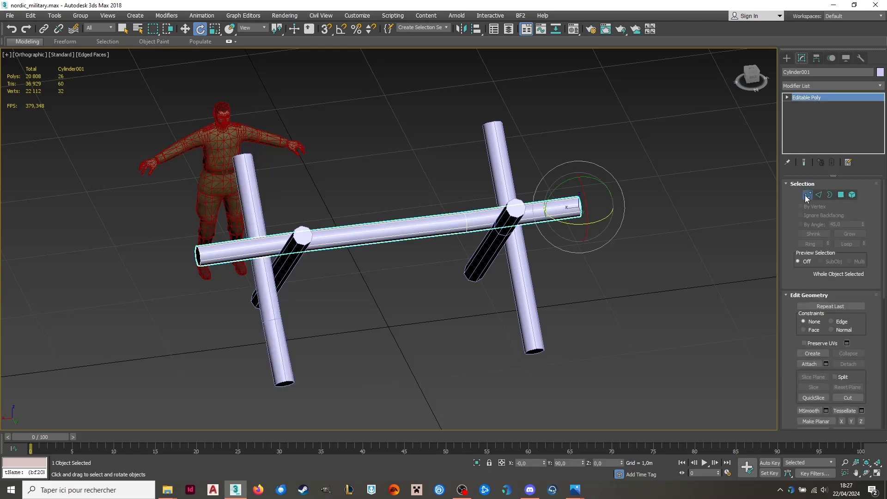
pyautogui.moveTo(471, 258); pyautogui.dragTo(475, 262)
pyautogui.keyDown('alt'); pyautogui.moveTo(474, 262); pyautogui.dragTo(450, 203, button='middle'); pyautogui.keyUp('alt')
pyautogui.click(807, 194)
# Examine from several angles how the horizontal pole and the crossed legs meet.
pyautogui.scroll(3, 351, 200)
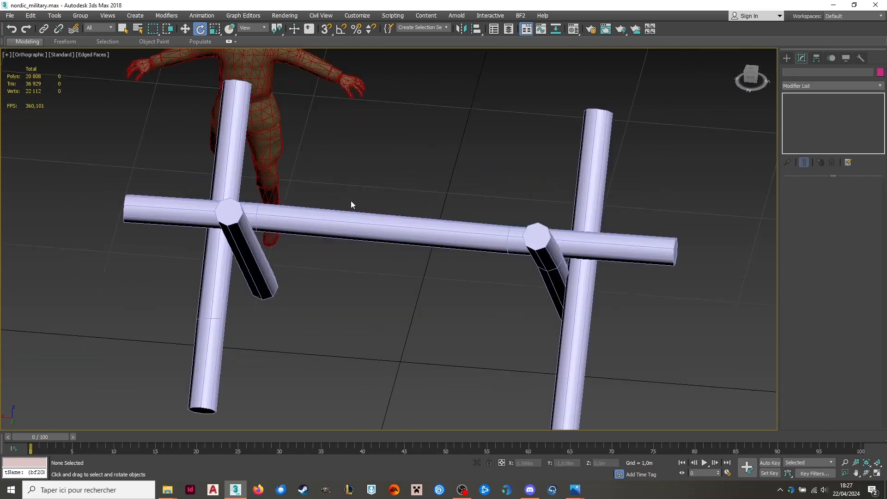
pyautogui.keyDown('alt'); pyautogui.moveTo(327, 215); pyautogui.dragTo(457, 175, button='middle'); pyautogui.keyUp('alt')
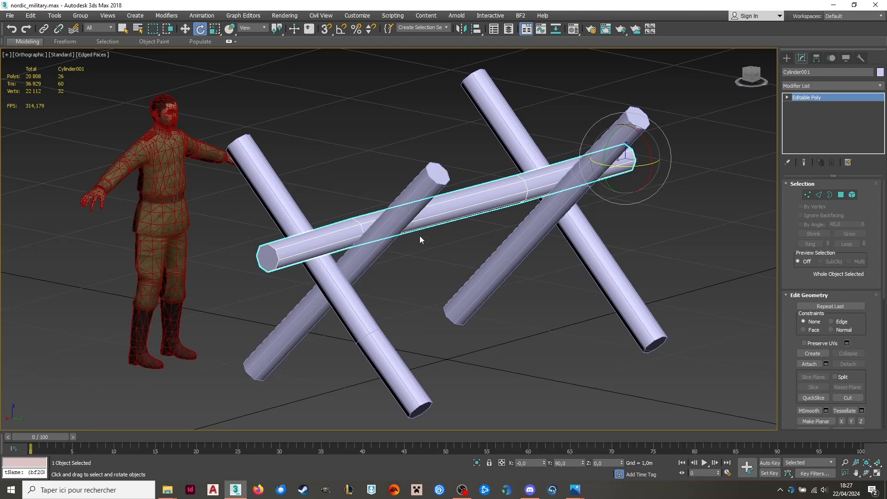
pyautogui.keyDown('alt'); pyautogui.moveTo(419, 235); pyautogui.dragTo(353, 251, button='middle'); pyautogui.keyUp('alt')
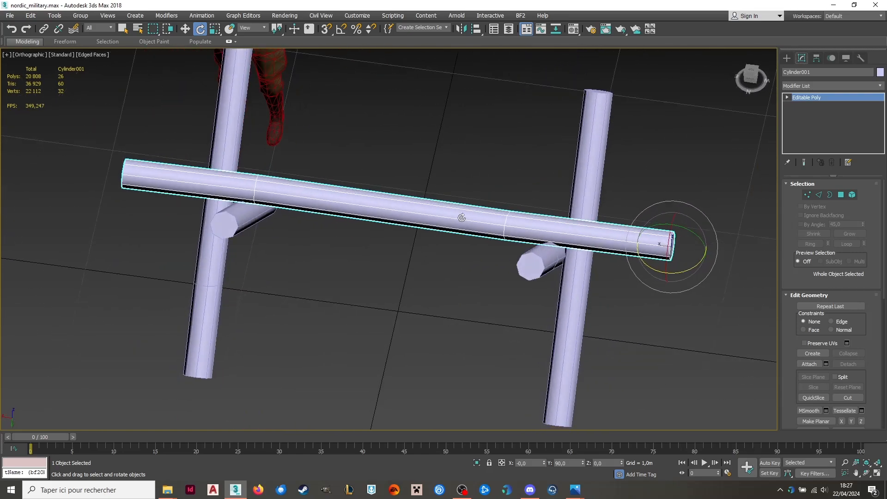
pyautogui.scroll(-4, 434, 192)
pyautogui.keyDown('alt'); pyautogui.moveTo(431, 236); pyautogui.dragTo(451, 198, button='middle'); pyautogui.keyUp('alt')
pyautogui.scroll(5, 455, 201)
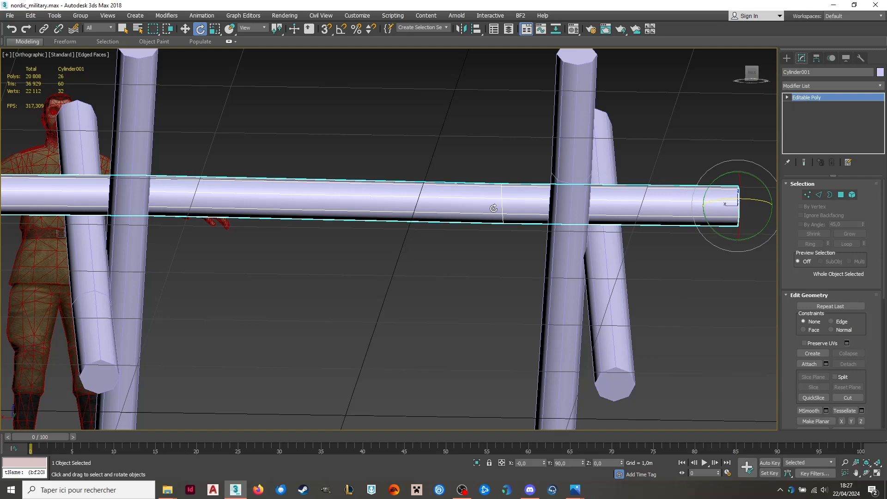
pyautogui.scroll(-5, 498, 208)
pyautogui.keyDown('alt'); pyautogui.moveTo(501, 210); pyautogui.dragTo(500, 254, button='middle'); pyautogui.keyUp('alt')
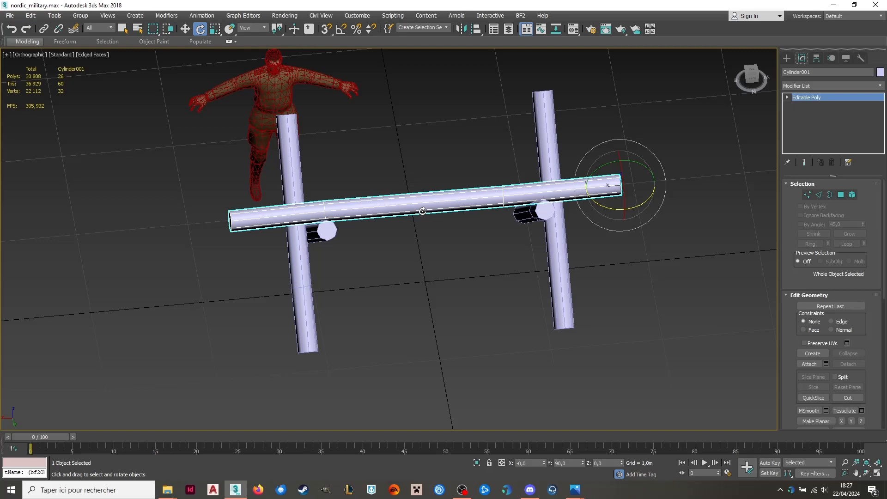
pyautogui.keyDown('alt'); pyautogui.moveTo(422, 201); pyautogui.dragTo(564, 152, button='middle'); pyautogui.keyUp('alt')
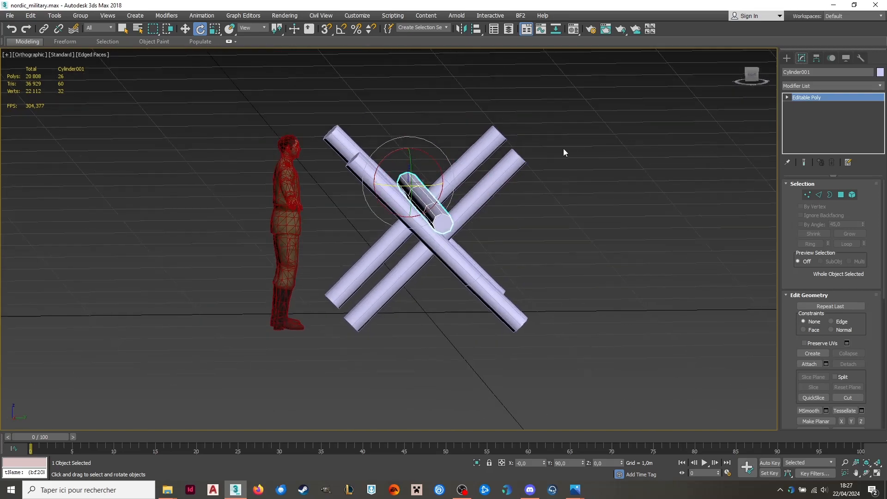
pyautogui.keyDown('alt'); pyautogui.moveTo(715, 95); pyautogui.dragTo(723, 219, button='middle'); pyautogui.keyUp('alt')
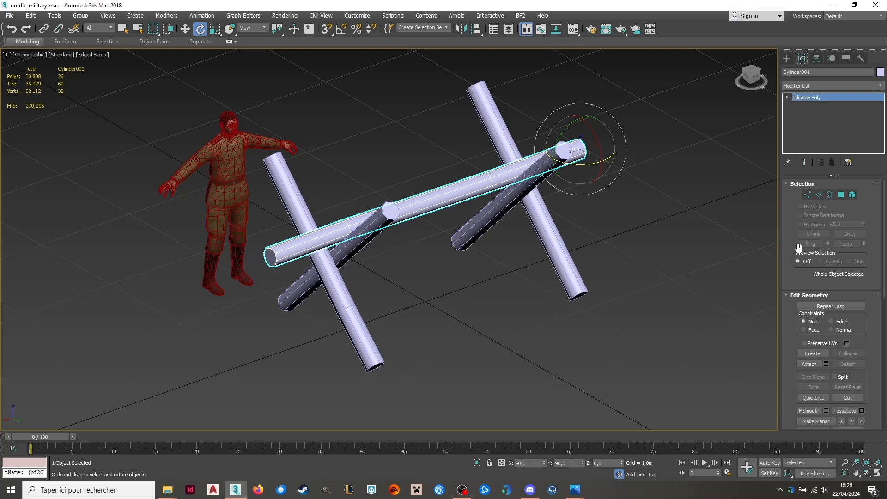
# Attach the four legs to the horizontal pole so that all the poles form one editable poly object.
pyautogui.click(809, 363)
pyautogui.click(509, 193)
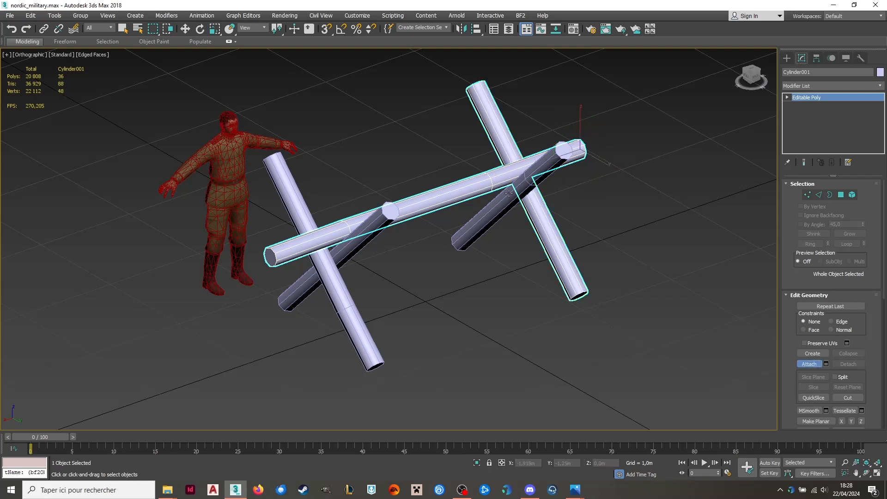
pyautogui.click(502, 213)
pyautogui.click(363, 239)
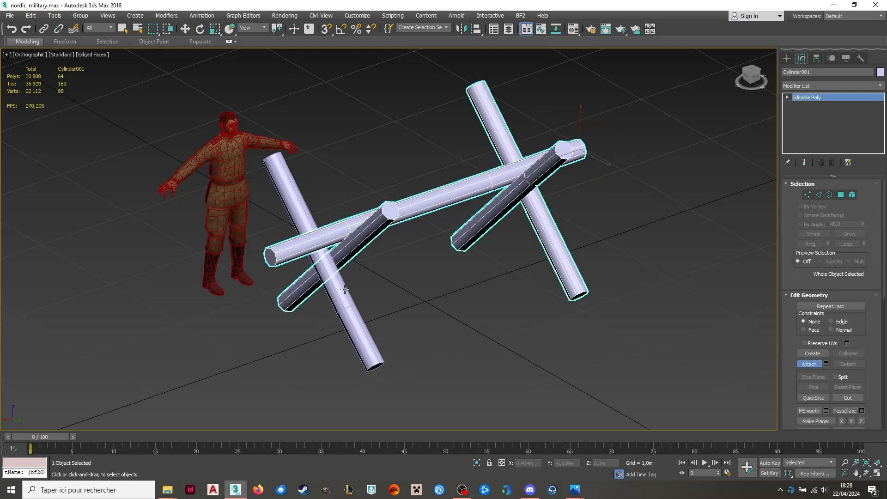
pyautogui.click(341, 293)
pyautogui.click(805, 364)
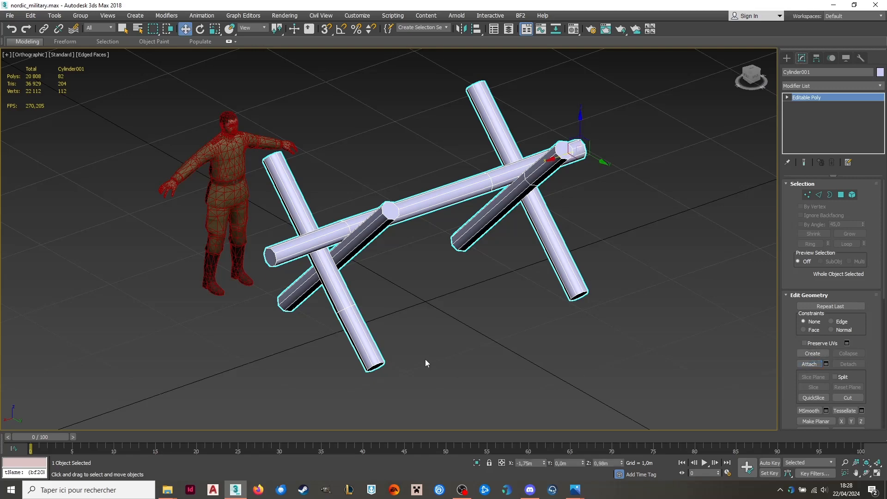
# Rename the combined object nd_spanish_mount and deselect it.
pyautogui.click(425, 360)
pyautogui.click(463, 188)
pyautogui.click(868, 70)
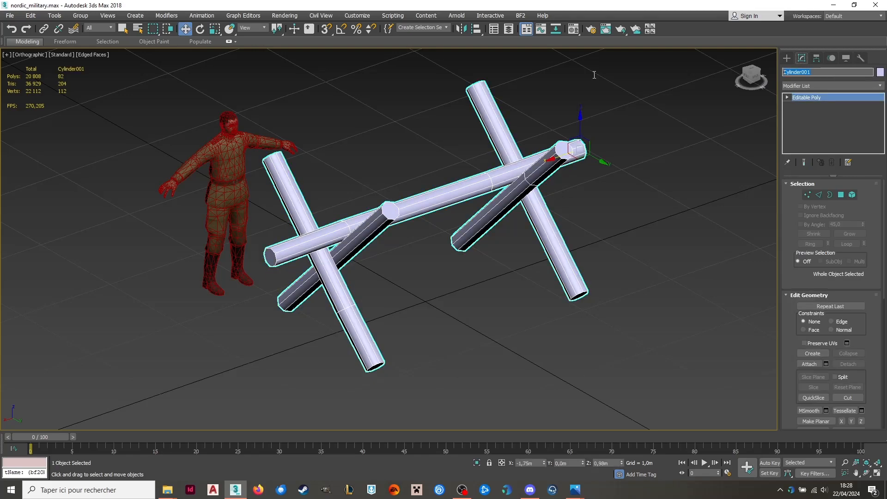
pyautogui.write('nd_spanish_mount')
pyautogui.press('Return')
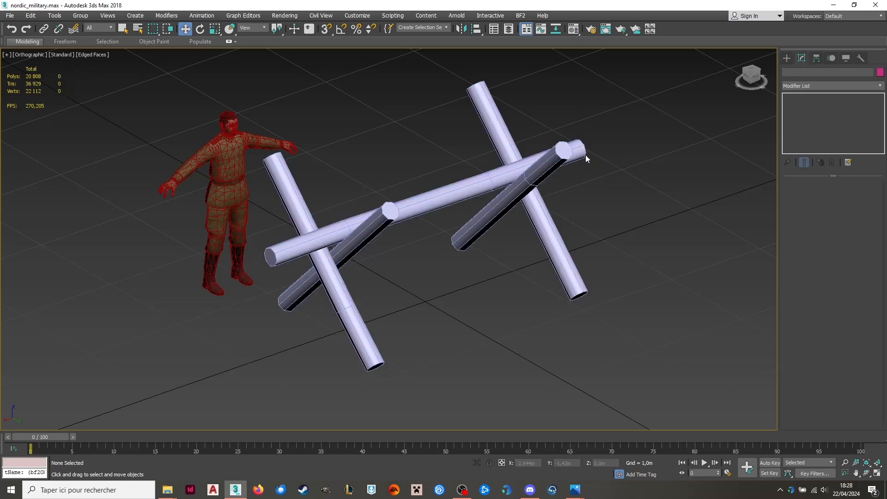
# Switch to the img007.jpg reference drawing in Photos to examine the shape of the pole ends, and return to 3ds Max.
pyautogui.keyDown('alt'); pyautogui.moveTo(404, 222); pyautogui.dragTo(390, 208, button='middle'); pyautogui.keyUp('alt')
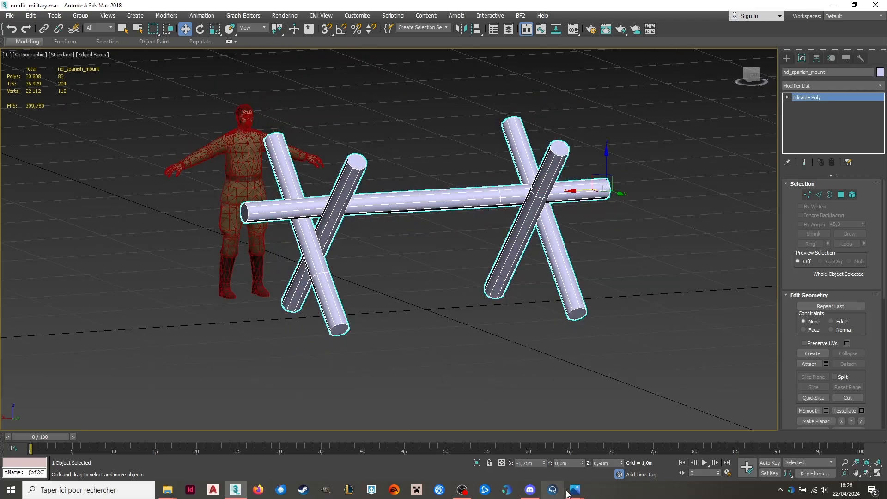
pyautogui.moveTo(574, 490)
pyautogui.moveTo(477, 426)
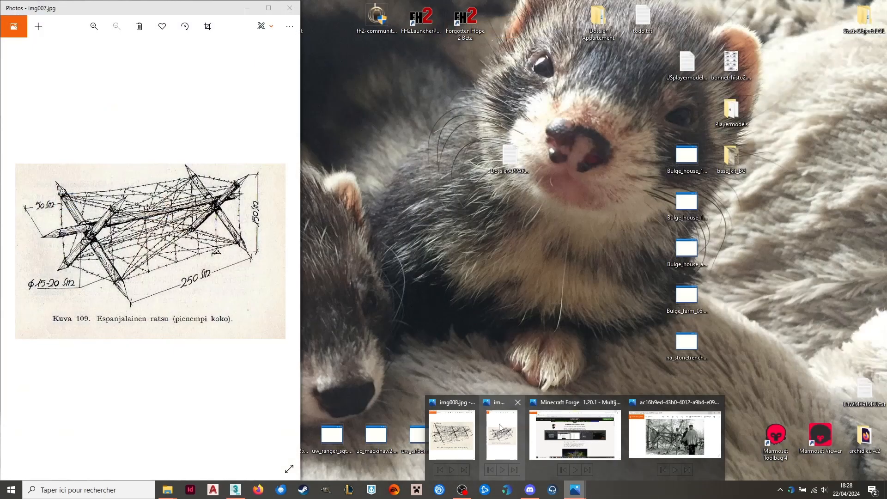
pyautogui.click(499, 427)
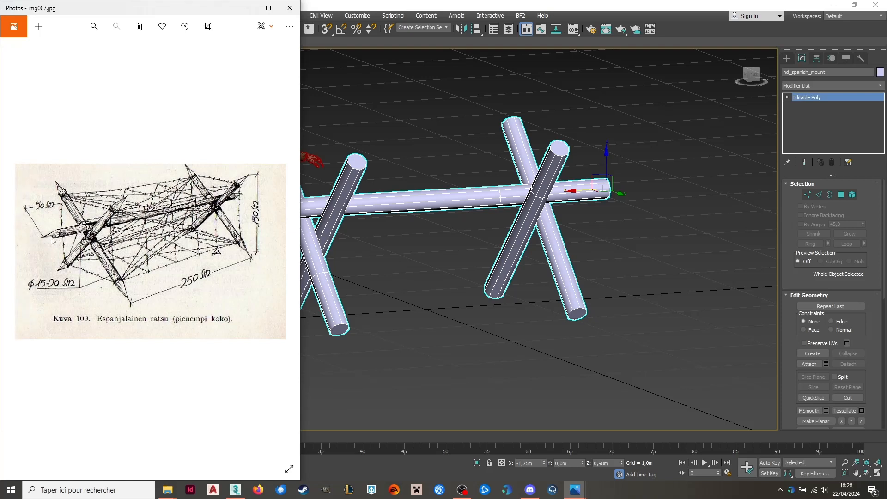
pyautogui.click(453, 5)
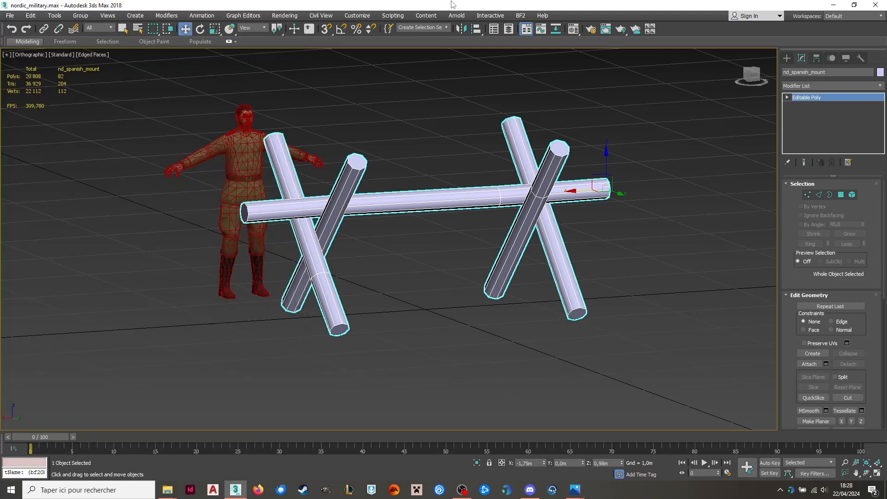
# Insert a vertex at the centre of the upper end cap of each of the two inner legs.
pyautogui.click(841, 194)
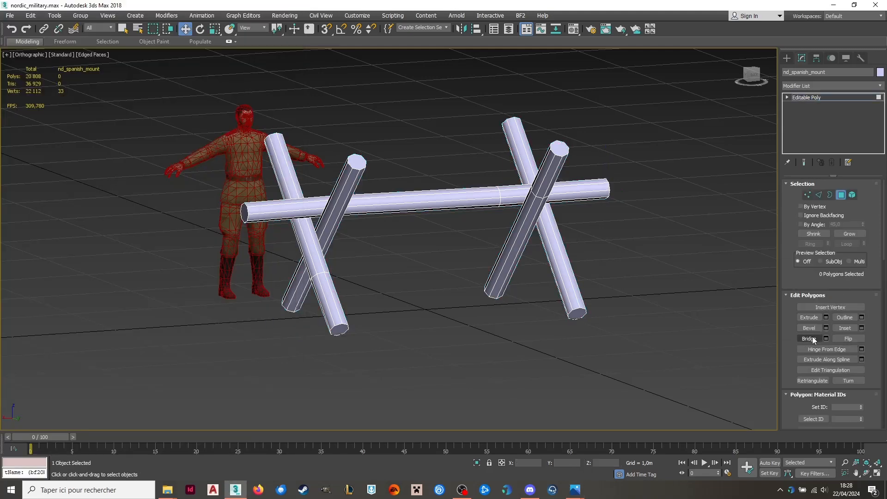
pyautogui.click(825, 310)
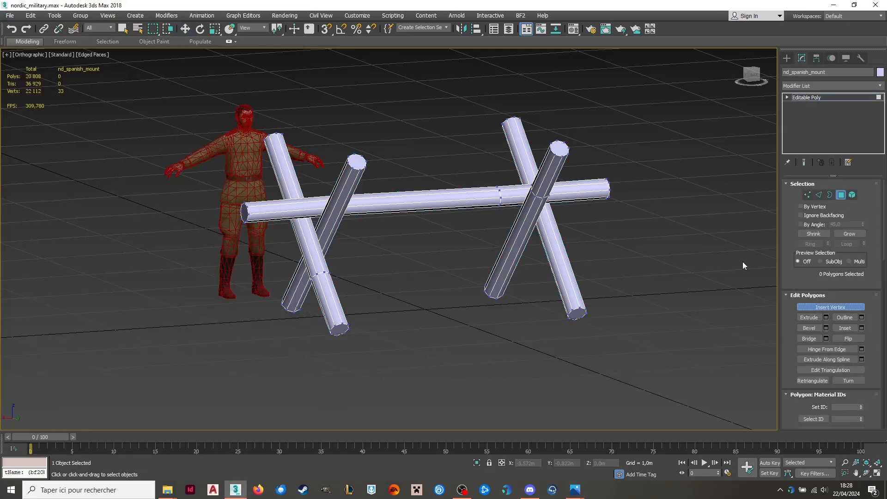
pyautogui.keyDown('alt'); pyautogui.moveTo(582, 178); pyautogui.dragTo(550, 221, button='middle'); pyautogui.keyUp('alt')
pyautogui.scroll(3, 540, 252)
pyautogui.scroll(8, 540, 251)
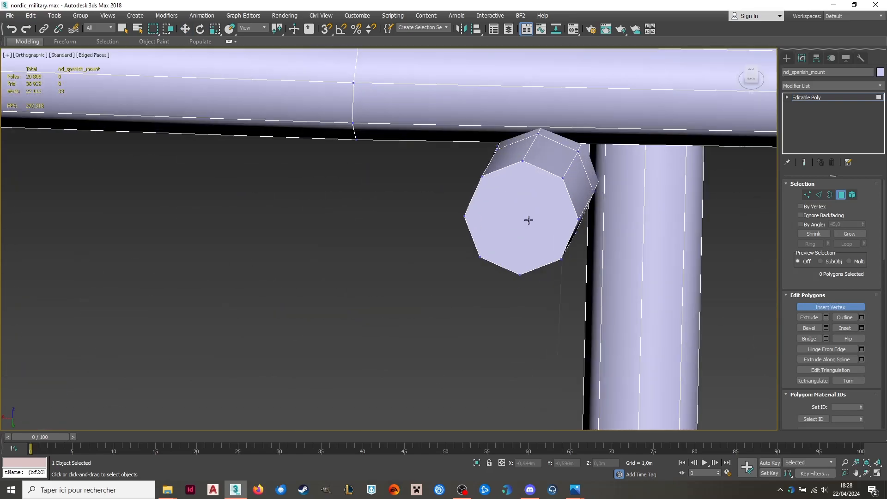
pyautogui.click(527, 219)
pyautogui.scroll(-10, 595, 219)
pyautogui.scroll(8, 433, 214)
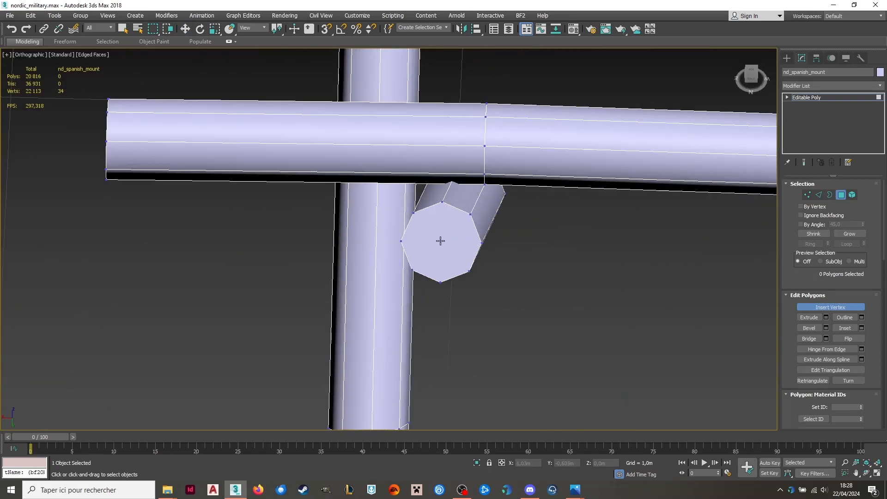
pyautogui.click(436, 243)
# Insert a vertex at the centre of the lower end cap of each of two parallel legs.
pyautogui.scroll(-10, 437, 243)
pyautogui.keyDown('alt'); pyautogui.moveTo(437, 243); pyautogui.dragTo(449, 88, button='middle'); pyautogui.keyUp('alt')
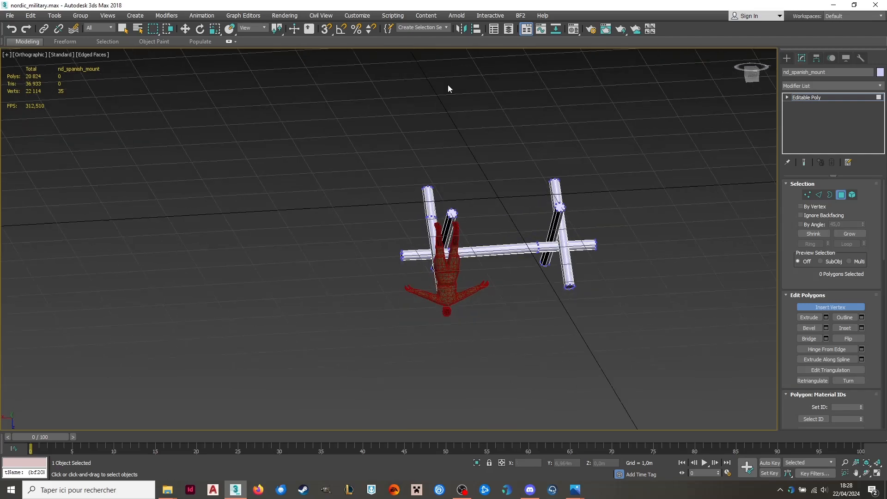
pyautogui.scroll(10, 455, 213)
pyautogui.scroll(4, 455, 213)
pyautogui.click(401, 222)
pyautogui.scroll(-10, 416, 220)
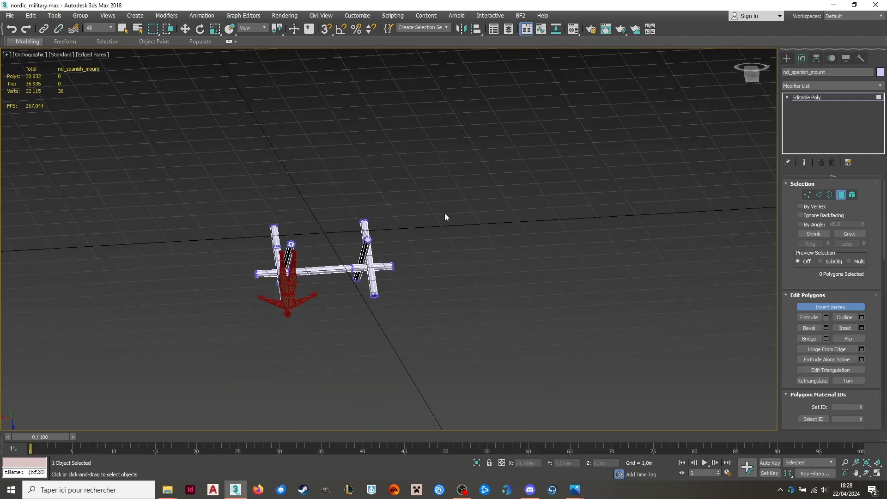
pyautogui.keyDown('alt'); pyautogui.moveTo(445, 216); pyautogui.dragTo(441, 254, button='middle'); pyautogui.keyUp('alt')
pyautogui.scroll(10, 294, 266)
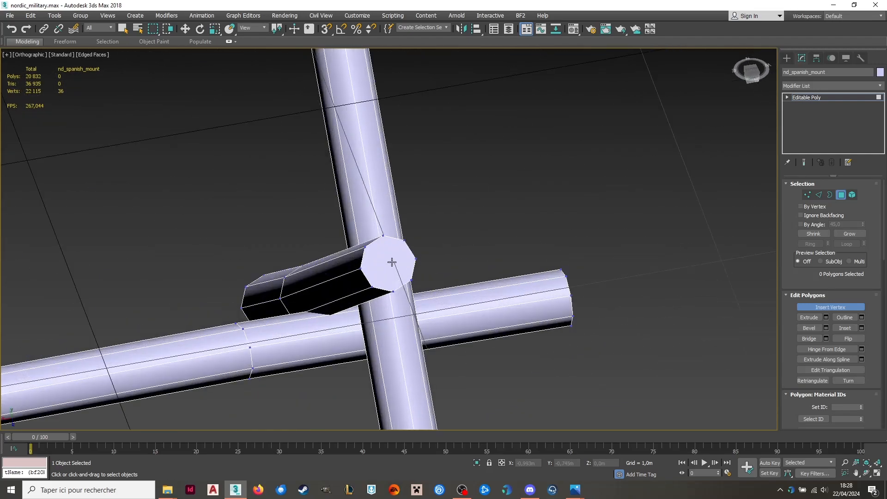
pyautogui.click(391, 261)
pyautogui.scroll(-10, 376, 273)
pyautogui.keyDown('alt'); pyautogui.moveTo(376, 281); pyautogui.dragTo(256, 216, button='middle'); pyautogui.keyUp('alt')
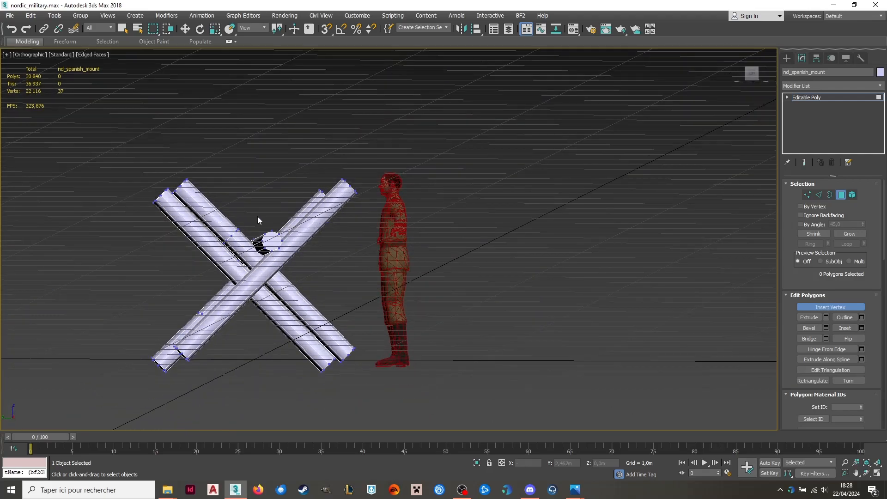
# Insert a vertex at the centre of both end caps of the horizontal pole.
pyautogui.scroll(5, 258, 220)
pyautogui.click(308, 309)
pyautogui.scroll(-10, 309, 309)
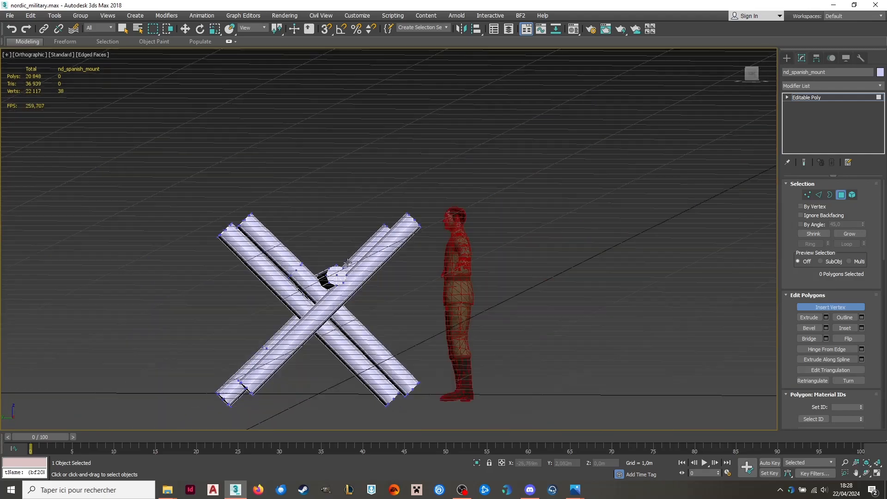
pyautogui.keyDown('alt'); pyautogui.moveTo(308, 308); pyautogui.dragTo(329, 273, button='middle'); pyautogui.keyUp('alt')
pyautogui.scroll(5, 328, 275)
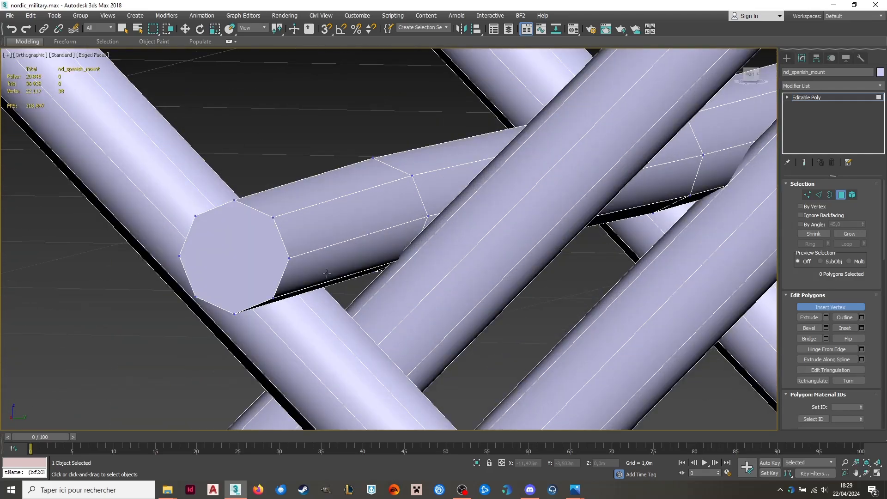
pyautogui.click(224, 257)
pyautogui.scroll(-10, 224, 257)
# Insert a vertex at the centre of the upper end cap of each of the two remaining legs.
pyautogui.keyDown('alt'); pyautogui.moveTo(224, 258); pyautogui.dragTo(399, 290, button='middle'); pyautogui.keyUp('alt')
pyautogui.scroll(5, 347, 283)
pyautogui.click(344, 289)
pyautogui.scroll(-2, 399, 290)
pyautogui.keyDown('alt'); pyautogui.moveTo(531, 231); pyautogui.dragTo(542, 235, button='middle'); pyautogui.keyUp('alt')
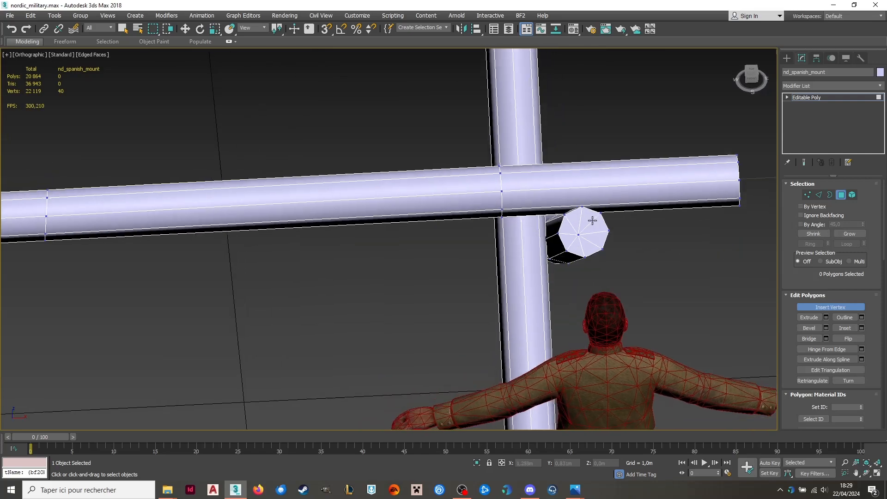
pyautogui.scroll(2, 592, 220)
pyautogui.moveTo(581, 224); pyautogui.dragTo(583, 224)
pyautogui.scroll(-5, 582, 224)
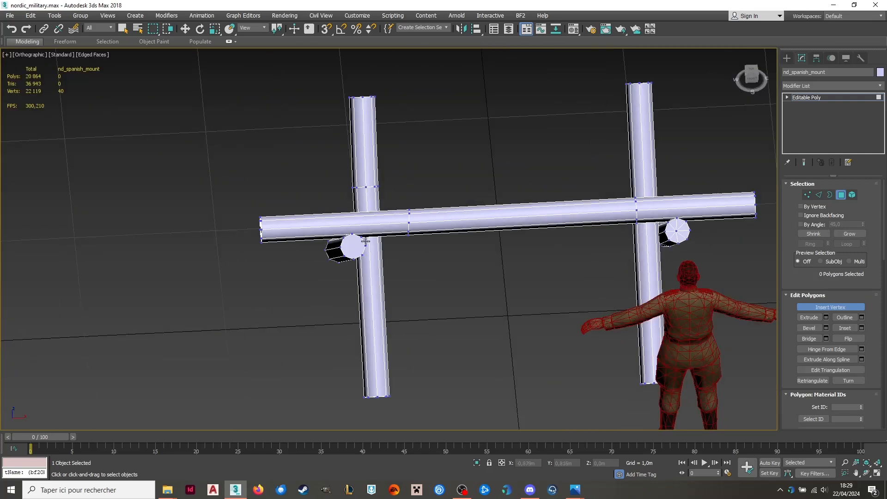
pyautogui.scroll(5, 350, 246)
pyautogui.click(413, 268)
pyautogui.scroll(-3, 413, 269)
pyautogui.keyDown('alt'); pyautogui.moveTo(414, 268); pyautogui.dragTo(351, 241, button='middle'); pyautogui.keyUp('alt')
pyautogui.scroll(-2, 415, 218)
pyautogui.keyDown('alt'); pyautogui.moveTo(416, 218); pyautogui.dragTo(463, 208, button='middle'); pyautogui.keyUp('alt')
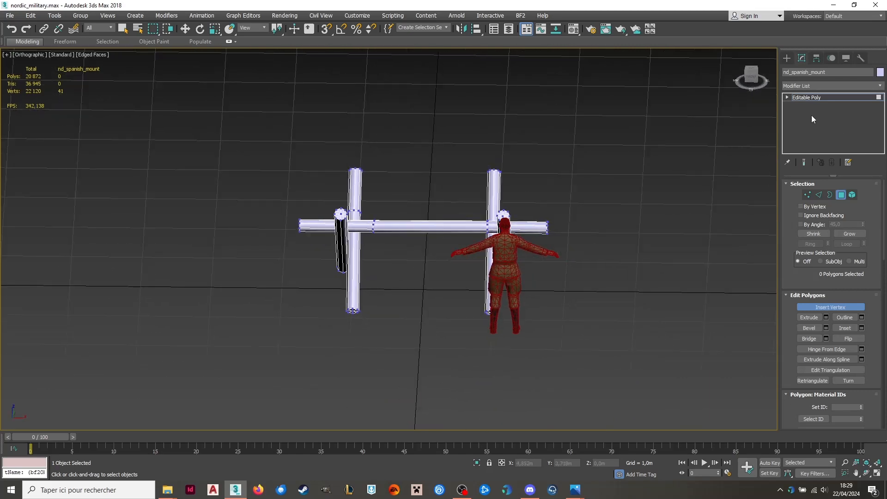
# Point the horizontal pole's positive-X end by moving its eight rim vertices about 0.27 m inward, leaving the centre vertex in place.
pyautogui.click(811, 196)
pyautogui.scroll(6, 591, 224)
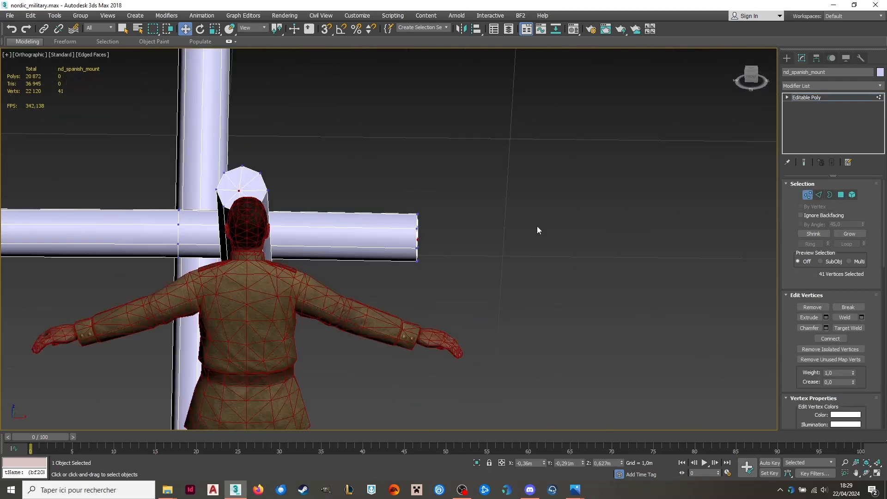
pyautogui.scroll(4, 383, 230)
pyautogui.moveTo(399, 168); pyautogui.dragTo(520, 326)
pyautogui.keyDown('alt'); pyautogui.moveTo(520, 326); pyautogui.dragTo(473, 263, button='middle'); pyautogui.keyUp('alt')
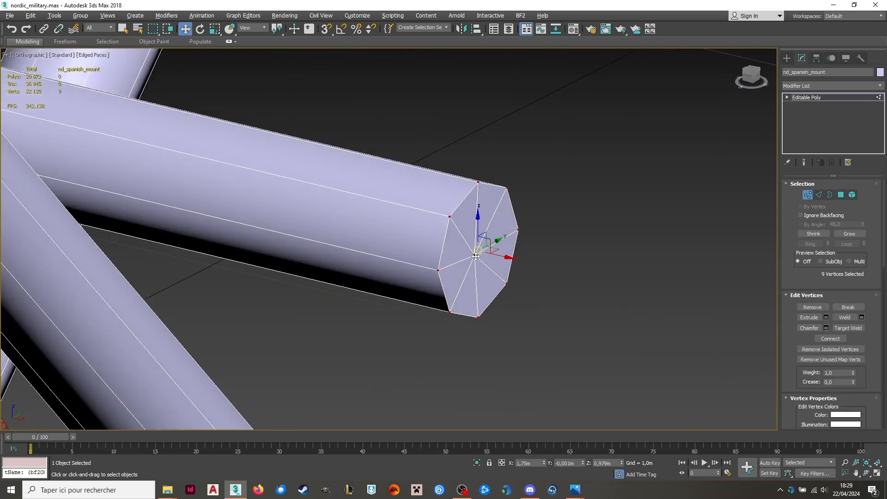
pyautogui.keyDown('alt'); pyautogui.click(476, 256); pyautogui.keyUp('alt')
pyautogui.moveTo(505, 256); pyautogui.dragTo(421, 197)
pyautogui.scroll(-8, 508, 195)
pyautogui.keyDown('alt'); pyautogui.moveTo(581, 195); pyautogui.dragTo(425, 190, button='middle'); pyautogui.keyUp('alt')
pyautogui.moveTo(407, 190); pyautogui.dragTo(145, 210, button='middle')
pyautogui.scroll(-4, 144, 209)
pyautogui.keyDown('alt'); pyautogui.moveTo(403, 234); pyautogui.dragTo(408, 226, button='middle'); pyautogui.keyUp('alt')
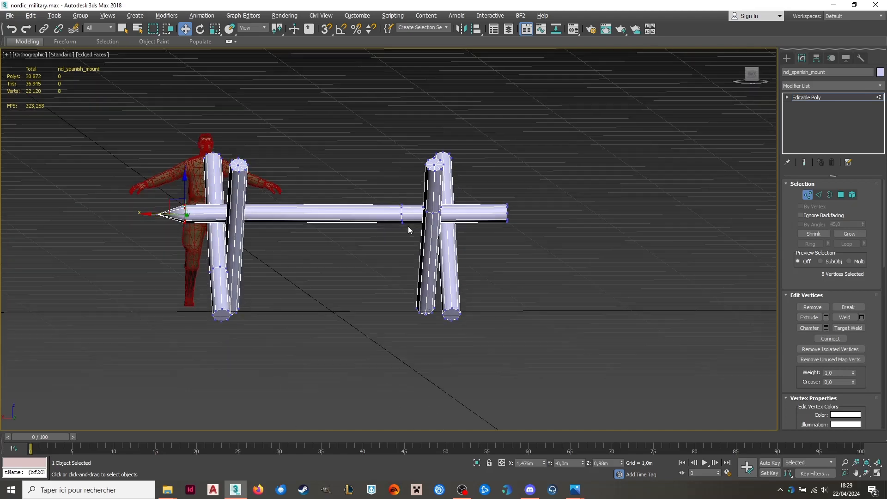
# Set the X position of the eight selected rim vertices to 1.45 m to lengthen the horizontal pole's tip.
pyautogui.click(751, 74)
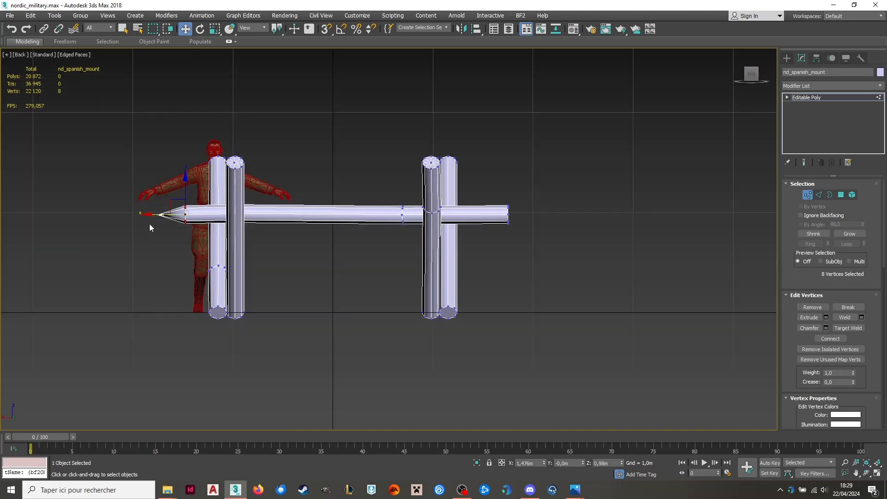
pyautogui.scroll(8, 209, 198)
pyautogui.moveTo(265, 200); pyautogui.dragTo(186, 199)
pyautogui.hotkey('ctrl', 'z')
pyautogui.moveTo(536, 463); pyautogui.dragTo(528, 463)
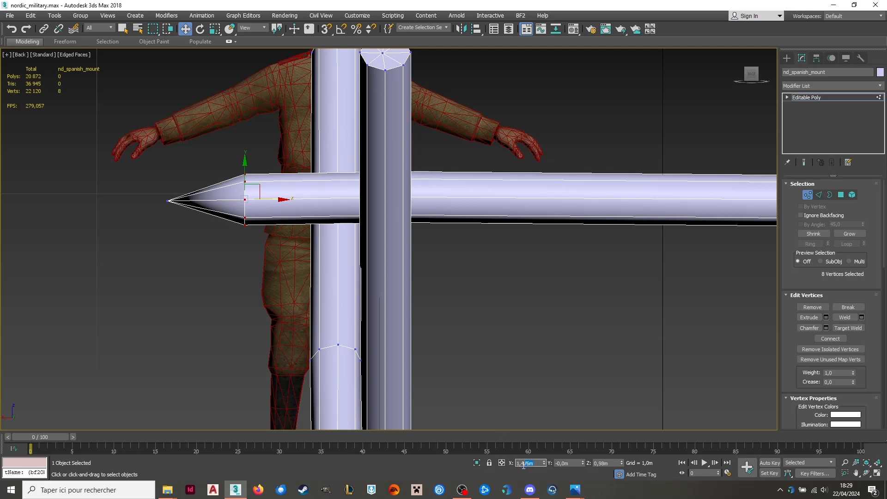
pyautogui.press('Return')
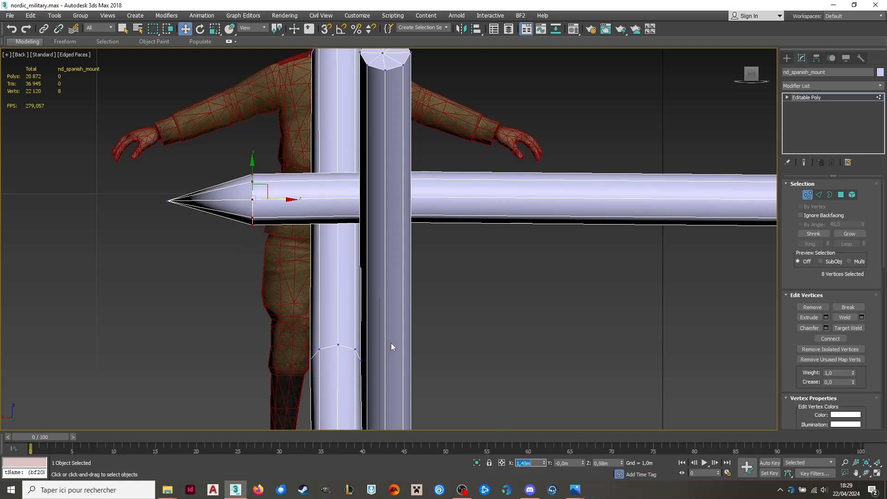
# Point the opposite end of the horizontal pole by setting its eight rim vertices to X -1.48 m, excluding the centre vertex.
pyautogui.scroll(-6, 288, 222)
pyautogui.scroll(7, 506, 221)
pyautogui.moveTo(432, 123); pyautogui.dragTo(488, 260)
pyautogui.keyDown('alt'); pyautogui.moveTo(488, 263); pyautogui.dragTo(464, 189, button='middle'); pyautogui.keyUp('alt')
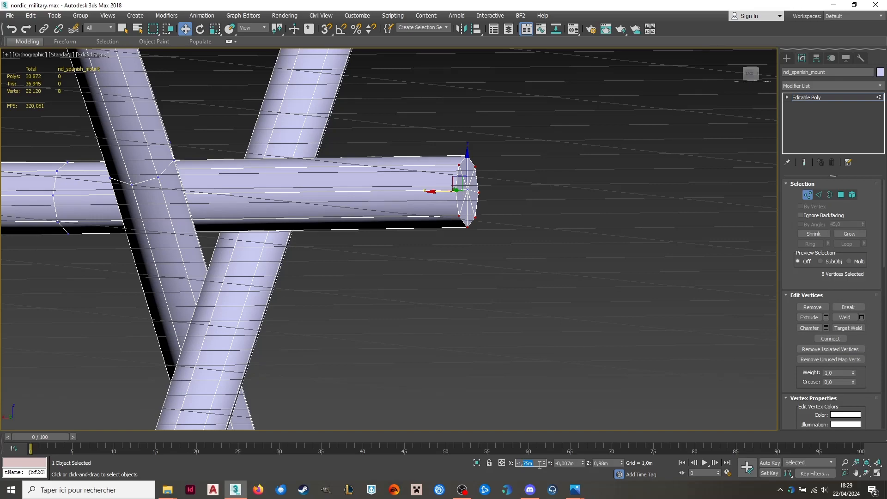
pyautogui.press('Return')
pyautogui.scroll(-4, 477, 244)
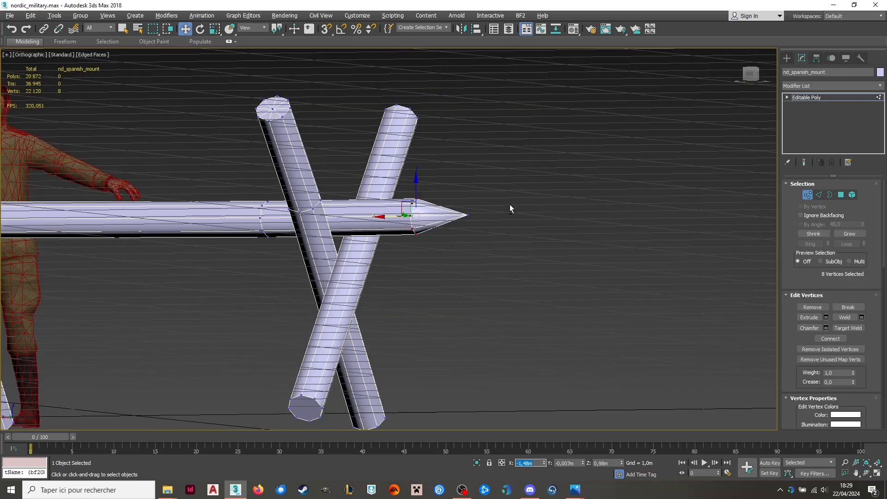
pyautogui.keyDown('alt'); pyautogui.moveTo(509, 206); pyautogui.dragTo(477, 178, button='middle'); pyautogui.keyUp('alt')
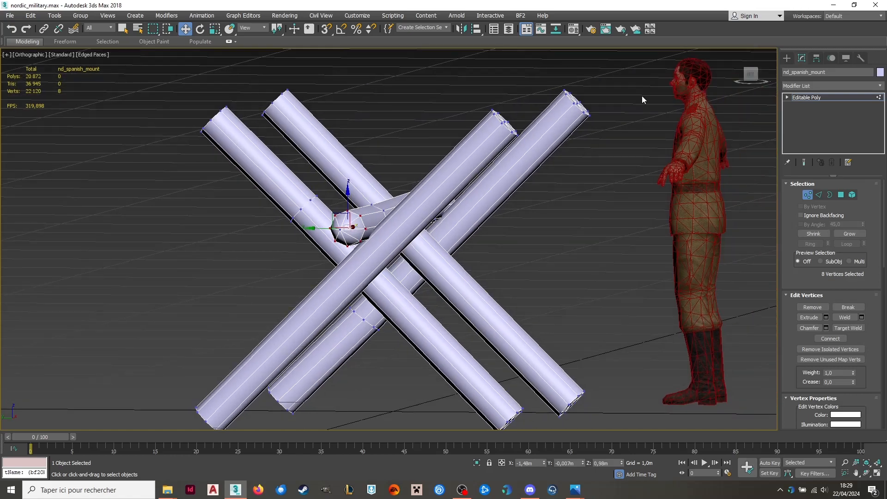
# Try to point the upper ends of two parallel legs together by moving their rim vertices down along the legs, and undo the move.
pyautogui.keyDown('alt'); pyautogui.moveTo(642, 95); pyautogui.dragTo(512, 152, button='middle'); pyautogui.keyUp('alt')
pyautogui.moveTo(512, 152); pyautogui.dragTo(576, 209)
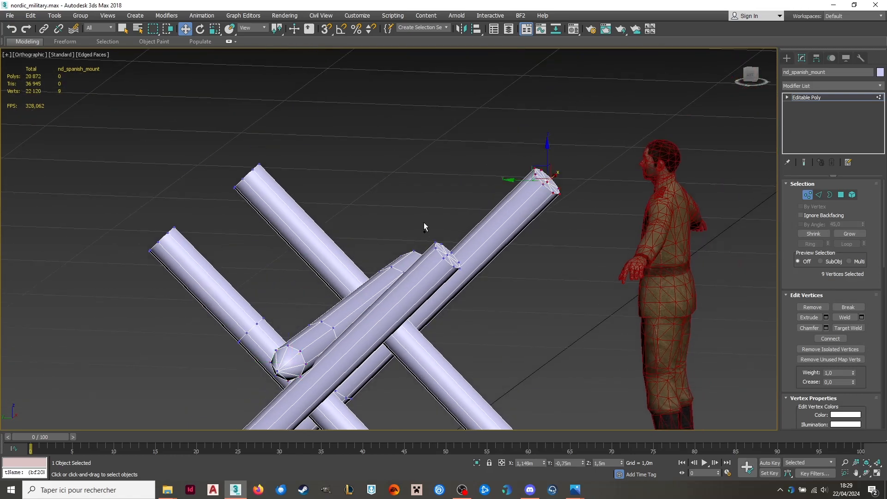
pyautogui.keyDown('alt'); pyautogui.moveTo(423, 226); pyautogui.dragTo(453, 136, button='middle'); pyautogui.keyUp('alt')
pyautogui.keyDown('ctrl'); pyautogui.moveTo(453, 137); pyautogui.dragTo(488, 184); pyautogui.keyUp('ctrl')
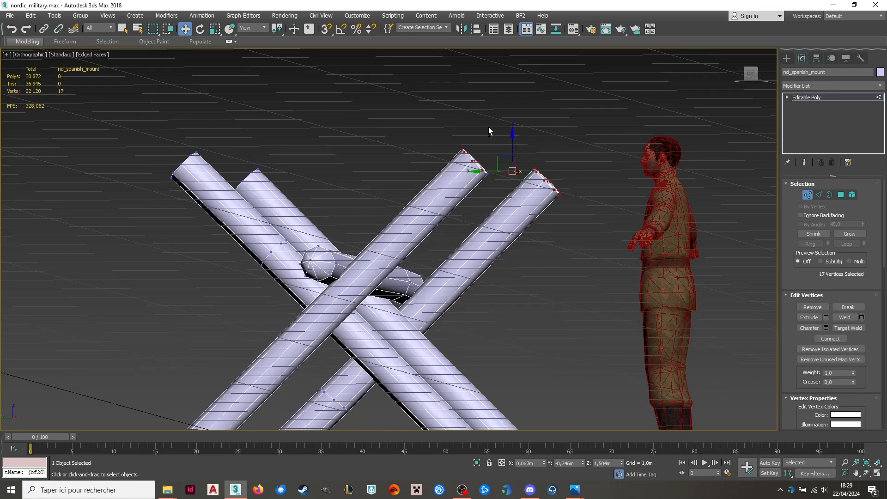
pyautogui.keyDown('ctrl'); pyautogui.moveTo(489, 128); pyautogui.dragTo(476, 178); pyautogui.keyUp('ctrl')
pyautogui.keyDown('alt'); pyautogui.moveTo(476, 172); pyautogui.dragTo(451, 203, button='middle'); pyautogui.keyUp('alt')
pyautogui.keyDown('alt'); pyautogui.click(445, 221); pyautogui.keyUp('alt')
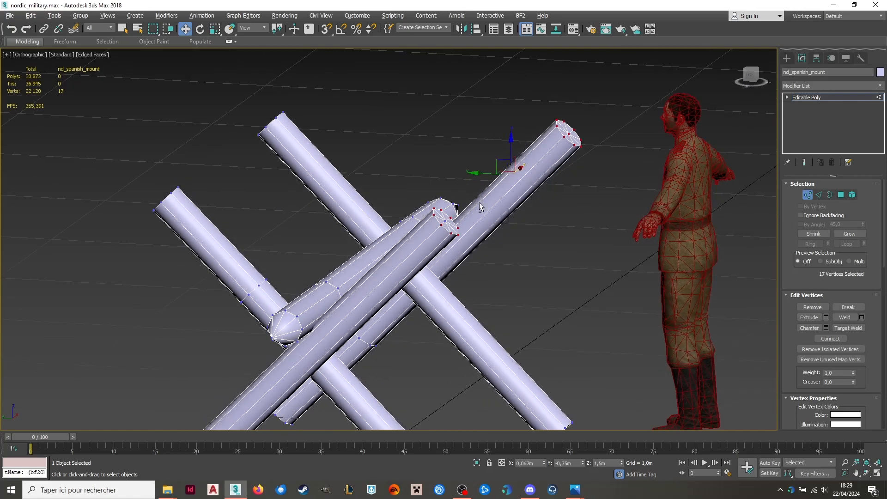
pyautogui.scroll(3, 573, 139)
pyautogui.keyDown('alt'); pyautogui.click(564, 130); pyautogui.keyUp('alt')
pyautogui.scroll(-4, 566, 130)
pyautogui.keyDown('alt'); pyautogui.moveTo(567, 131); pyautogui.dragTo(605, 134, button='middle'); pyautogui.keyUp('alt')
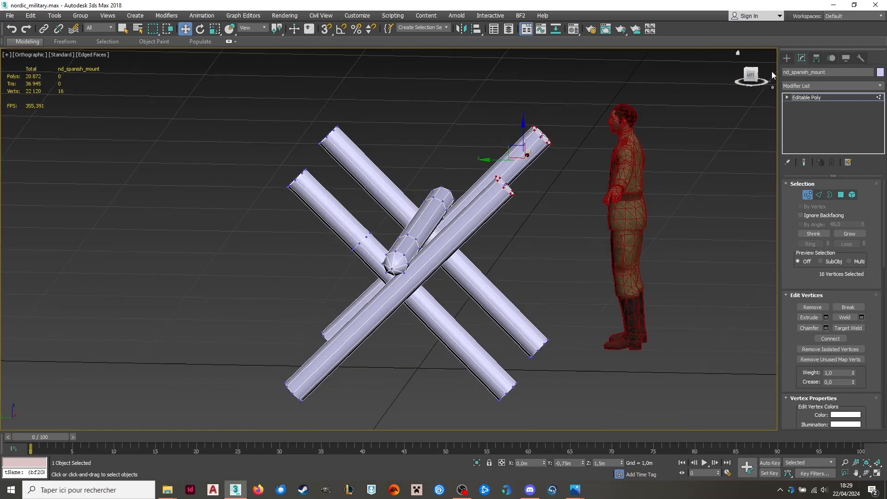
pyautogui.press('l')
pyautogui.moveTo(511, 211); pyautogui.dragTo(476, 242)
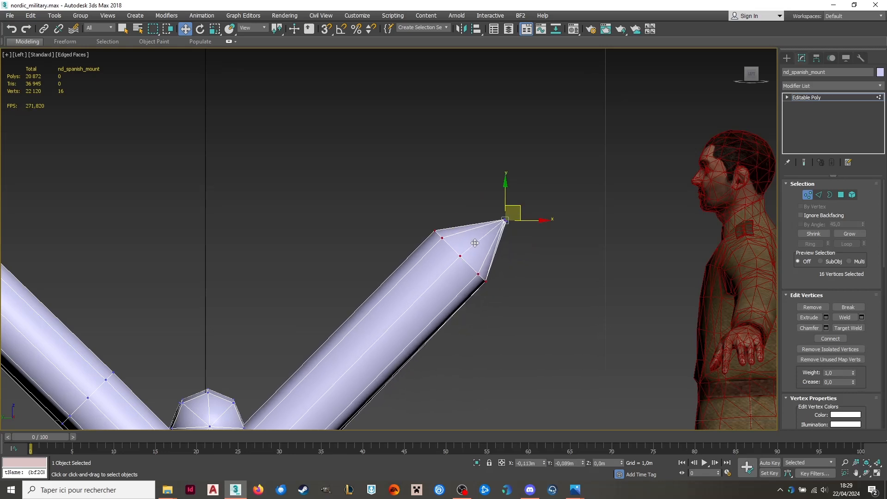
pyautogui.hotkey('ctrl', 'z')
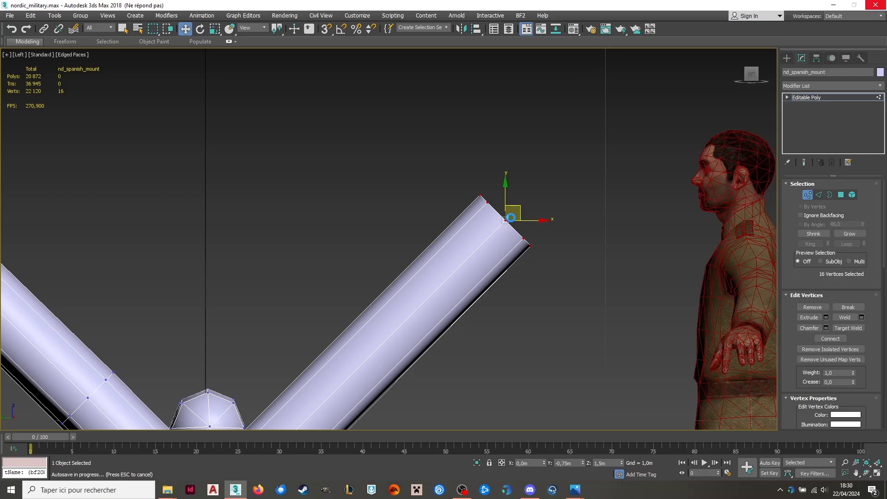
# Point the upper end of the leg on the positive-X side by moving its eight rim vertices down the leg, about 0.13 m in Y and Z.
pyautogui.keyDown('alt'); pyautogui.moveTo(505, 221); pyautogui.dragTo(568, 156, button='middle'); pyautogui.keyUp('alt')
pyautogui.moveTo(519, 110); pyautogui.dragTo(583, 167)
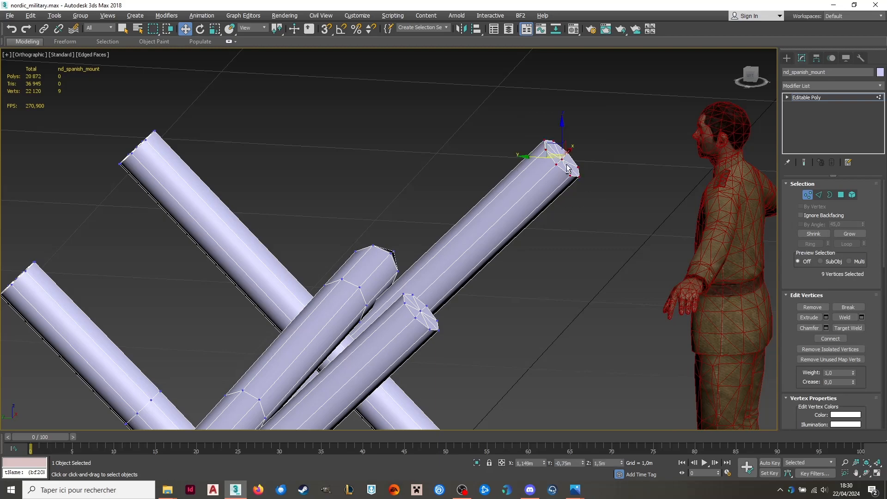
pyautogui.keyDown('alt'); pyautogui.moveTo(547, 193); pyautogui.dragTo(568, 177, button='middle'); pyautogui.keyUp('alt')
pyautogui.click(758, 79)
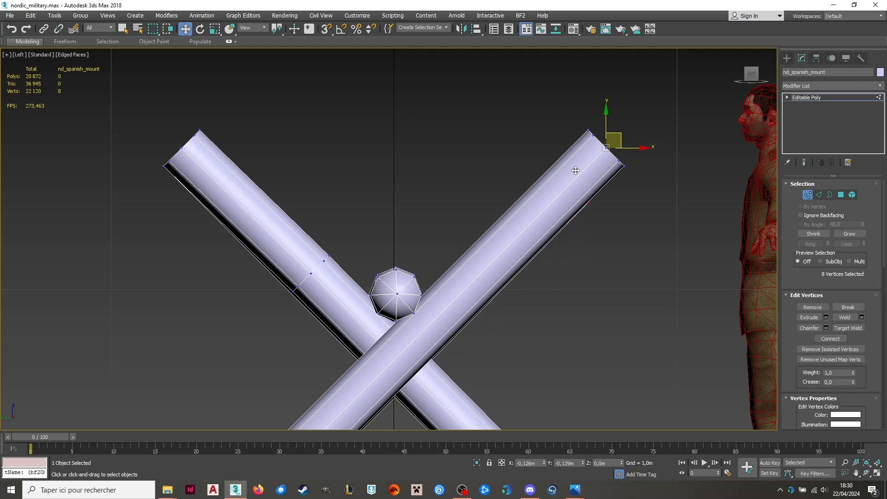
pyautogui.keyDown('alt'); pyautogui.moveTo(636, 168); pyautogui.dragTo(612, 174, button='middle'); pyautogui.keyUp('alt')
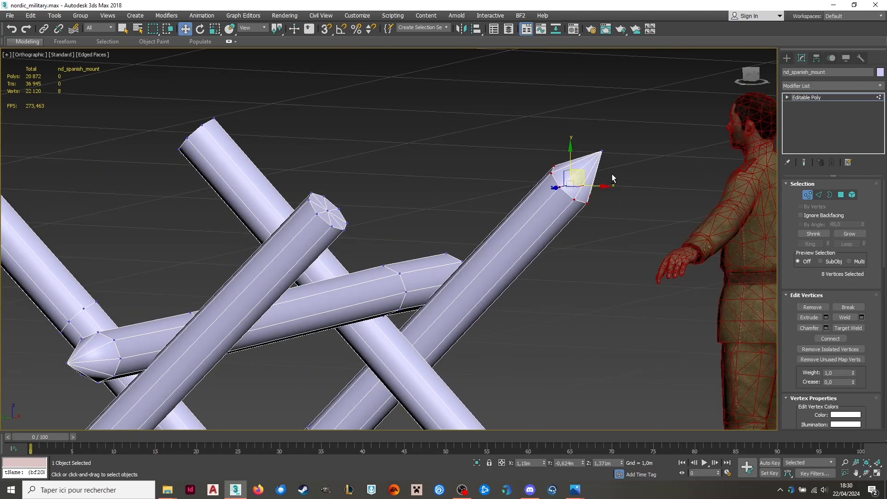
pyautogui.click(327, 210)
pyautogui.keyDown('alt'); pyautogui.moveTo(329, 210); pyautogui.dragTo(374, 210, button='middle'); pyautogui.keyUp('alt')
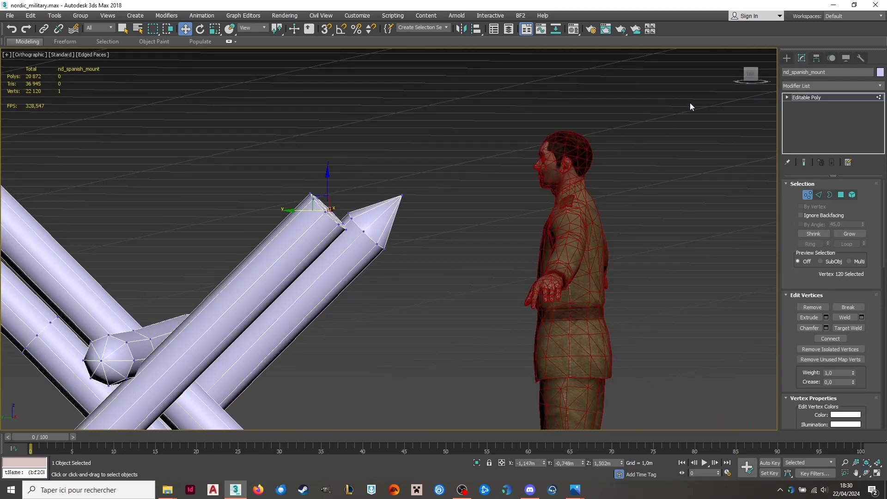
pyautogui.click(750, 77)
pyautogui.scroll(-1, 484, 193)
pyautogui.scroll(3, 226, 266)
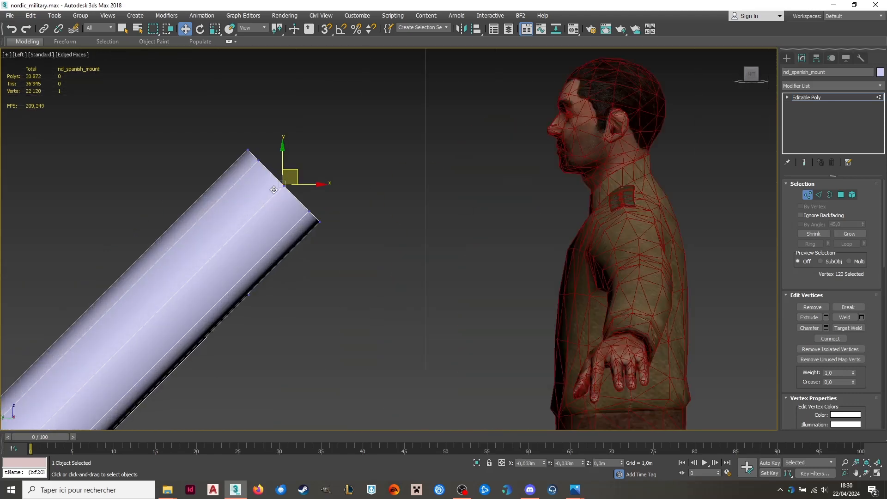
pyautogui.keyDown('alt'); pyautogui.moveTo(394, 170); pyautogui.dragTo(370, 182, button='middle'); pyautogui.keyUp('alt')
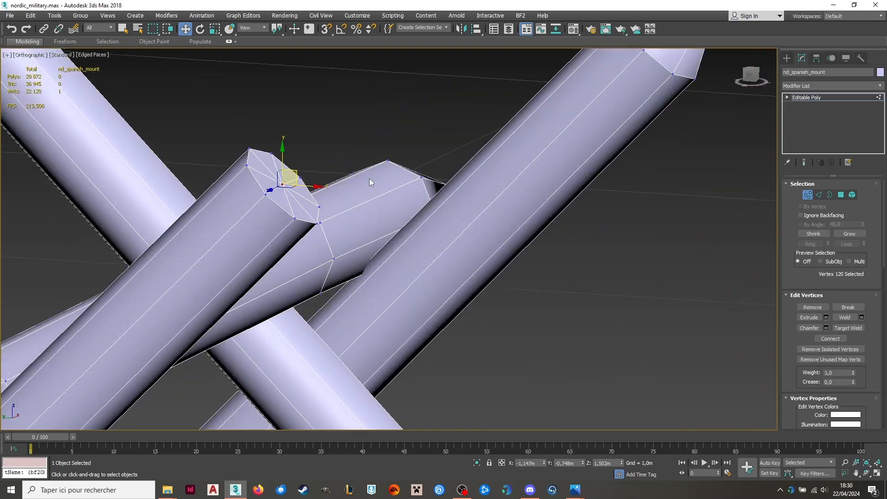
# Point the matching leg's upper end on the negative-X side by moving its eight rim vertices down the leg, about 0.14 m in Y and Z.
pyautogui.moveTo(319, 241); pyautogui.dragTo(320, 241)
pyautogui.keyDown('alt'); pyautogui.moveTo(320, 241); pyautogui.dragTo(313, 220, button='middle'); pyautogui.keyUp('alt')
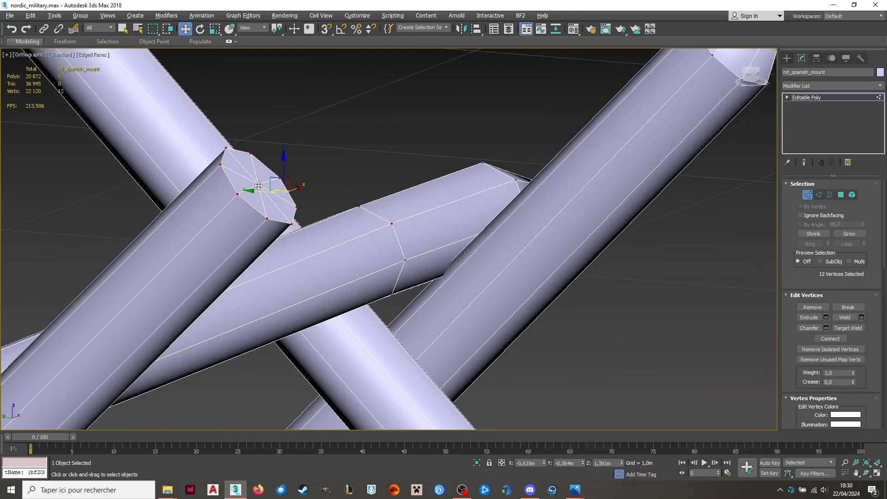
pyautogui.keyDown('alt'); pyautogui.moveTo(324, 157); pyautogui.dragTo(310, 134); pyautogui.keyUp('alt')
pyautogui.scroll(-3, 390, 244)
pyautogui.keyDown('alt'); pyautogui.moveTo(390, 244); pyautogui.dragTo(467, 227, button='middle'); pyautogui.keyUp('alt')
pyautogui.click(752, 77)
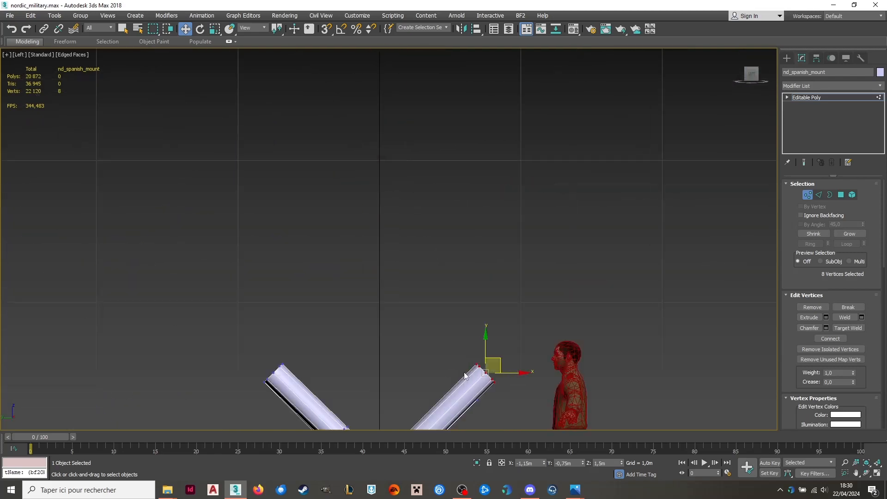
pyautogui.scroll(5, 471, 369)
pyautogui.moveTo(523, 266); pyautogui.dragTo(446, 345)
pyautogui.scroll(-5, 539, 259)
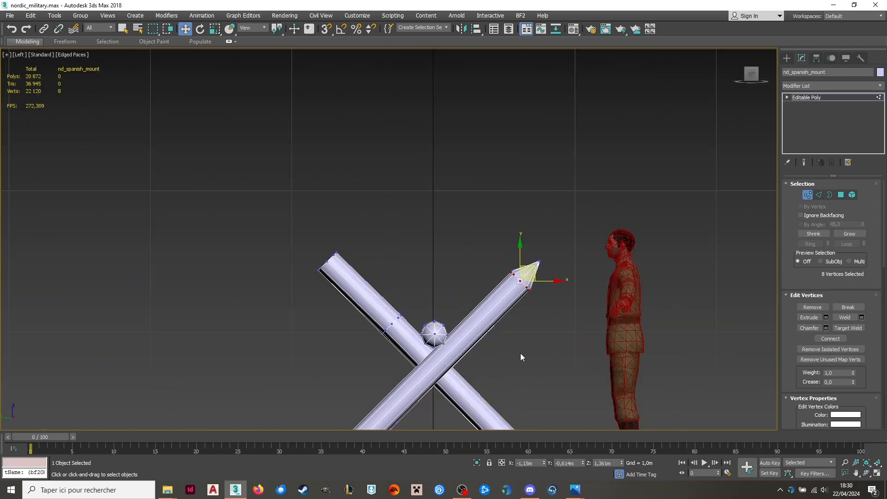
pyautogui.moveTo(519, 349); pyautogui.dragTo(486, 224, button='middle')
# Insert a centre vertex in the lower end cap of each of the two parallel legs whose upper ends are already pointed.
pyautogui.click(522, 279)
pyautogui.scroll(4, 284, 358)
pyautogui.scroll(-4, 264, 277)
pyautogui.keyDown('alt'); pyautogui.moveTo(277, 277); pyautogui.dragTo(354, 283, button='middle'); pyautogui.keyUp('alt')
pyautogui.moveTo(319, 302); pyautogui.dragTo(368, 370)
pyautogui.keyDown('alt'); pyautogui.moveTo(330, 337); pyautogui.dragTo(638, 237, button='middle'); pyautogui.keyUp('alt')
pyautogui.scroll(3, 362, 326)
pyautogui.scroll(-4, 639, 236)
pyautogui.click(844, 196)
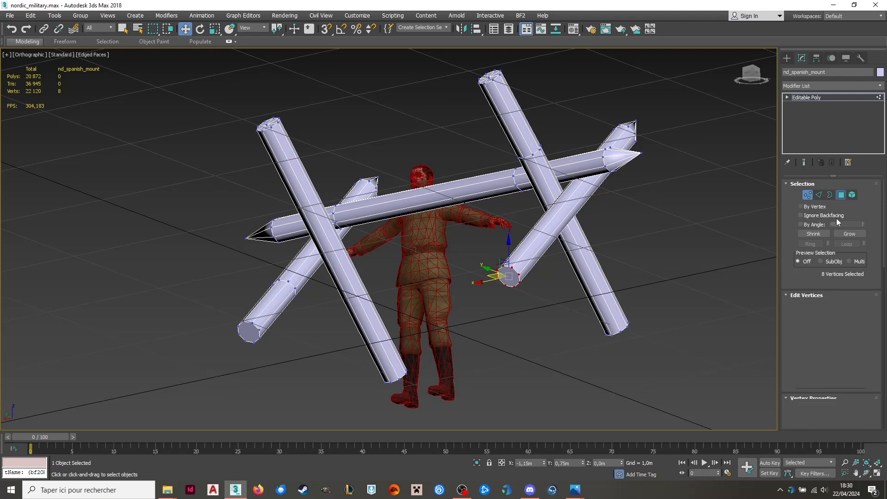
pyautogui.scroll(5, 541, 272)
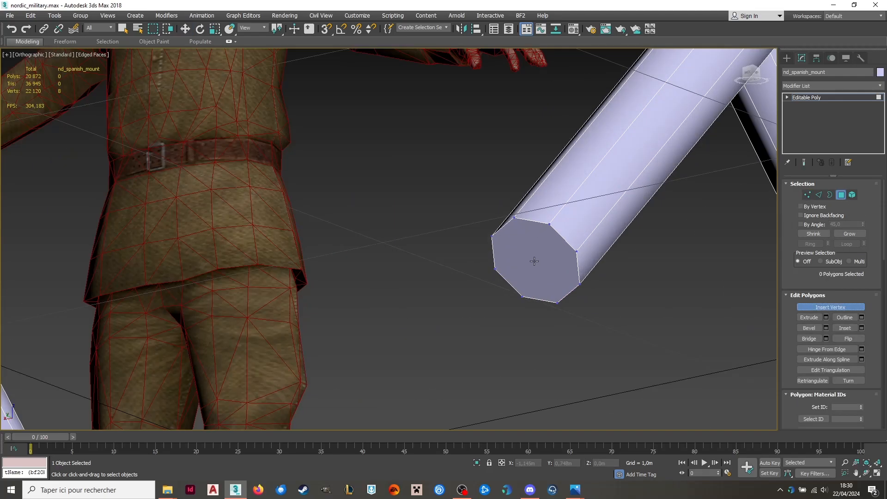
pyautogui.click(534, 261)
pyautogui.scroll(-5, 633, 247)
pyautogui.scroll(5, 331, 290)
pyautogui.click(328, 257)
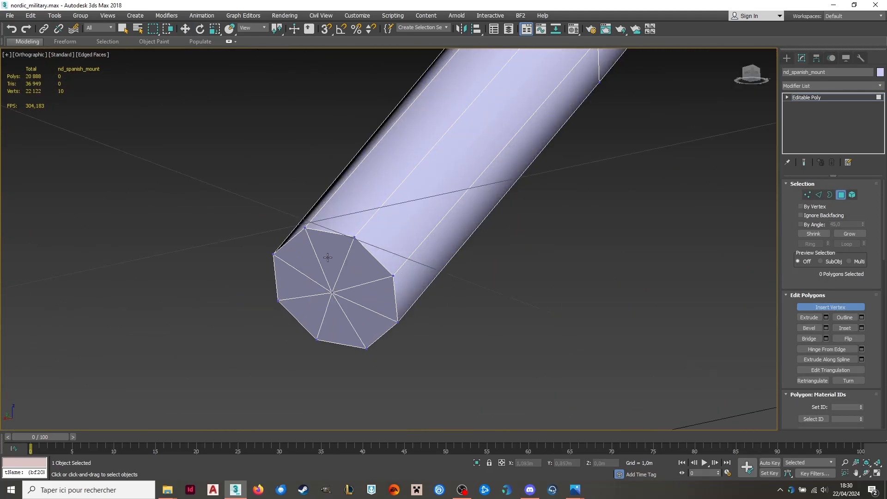
pyautogui.scroll(-6, 328, 257)
pyautogui.keyDown('alt'); pyautogui.moveTo(327, 257); pyautogui.dragTo(773, 201, button='middle'); pyautogui.keyUp('alt')
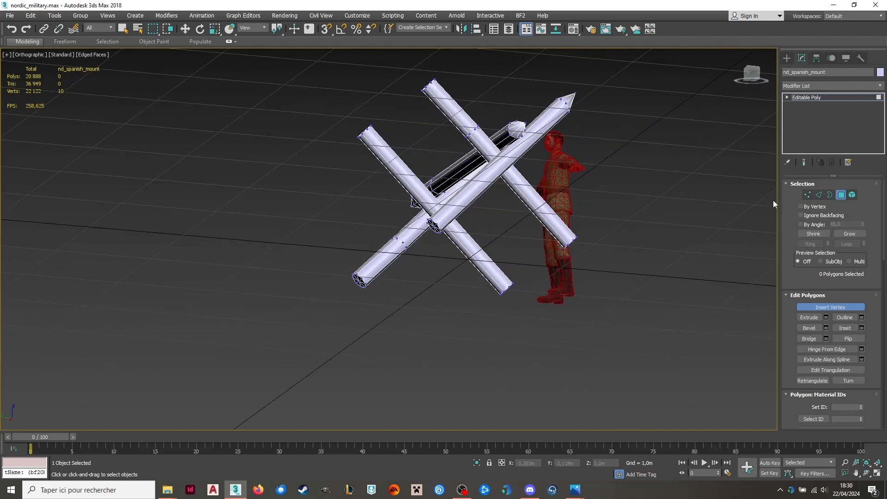
# Point the lower end of the negative-X leg by moving its eight rim vertices up the leg to Y 0.579 m, Z 0.17 m.
pyautogui.click(810, 195)
pyautogui.press('w')
pyautogui.scroll(6, 408, 281)
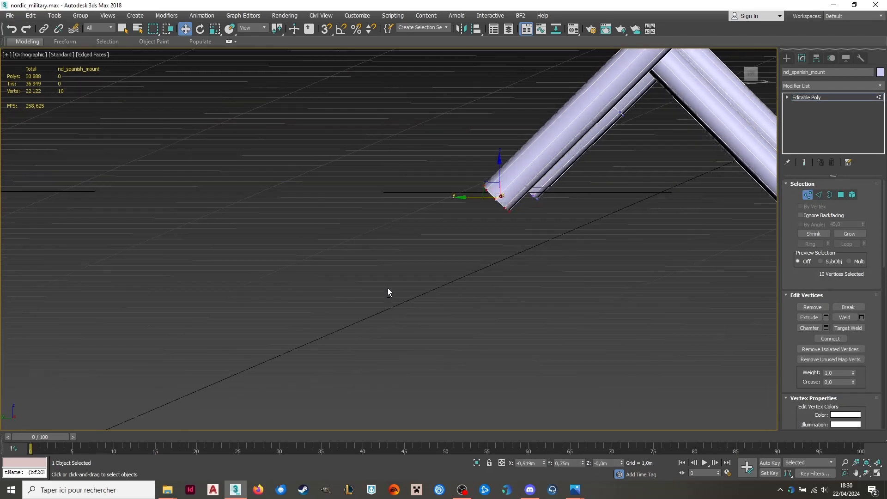
pyautogui.scroll(-3, 479, 173)
pyautogui.keyDown('alt'); pyautogui.moveTo(479, 168); pyautogui.dragTo(524, 148, button='middle'); pyautogui.keyUp('alt')
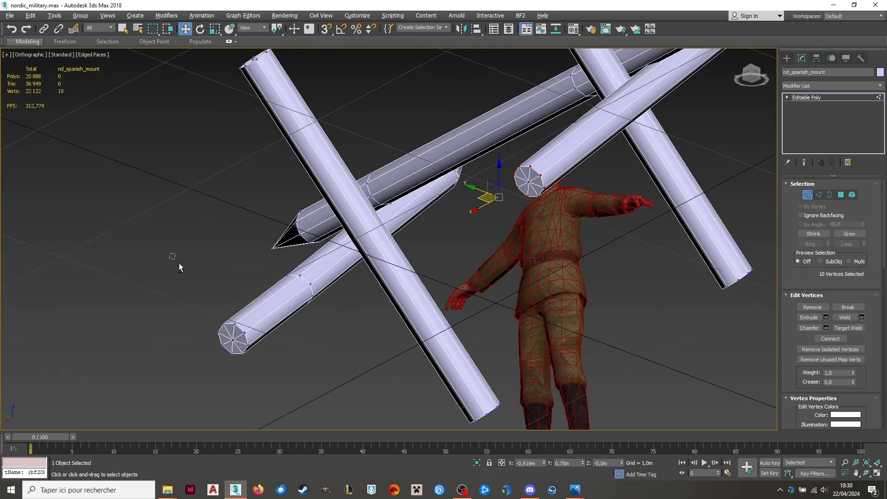
pyautogui.keyDown('alt'); pyautogui.moveTo(179, 262); pyautogui.dragTo(272, 370); pyautogui.keyUp('alt')
pyautogui.scroll(4, 538, 172)
pyautogui.scroll(-5, 518, 197)
pyautogui.keyDown('alt'); pyautogui.moveTo(518, 198); pyautogui.dragTo(490, 267, button='middle'); pyautogui.keyUp('alt')
pyautogui.click(753, 76)
pyautogui.scroll(4, 639, 223)
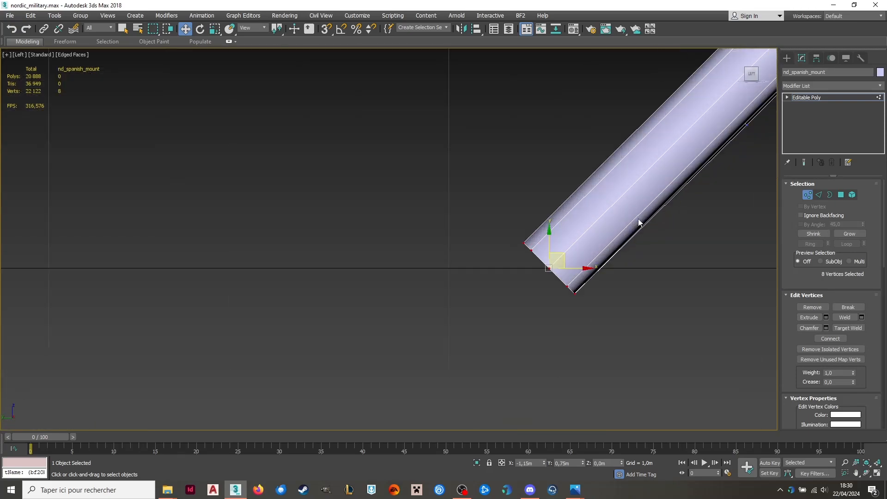
pyautogui.moveTo(566, 254); pyautogui.dragTo(634, 188)
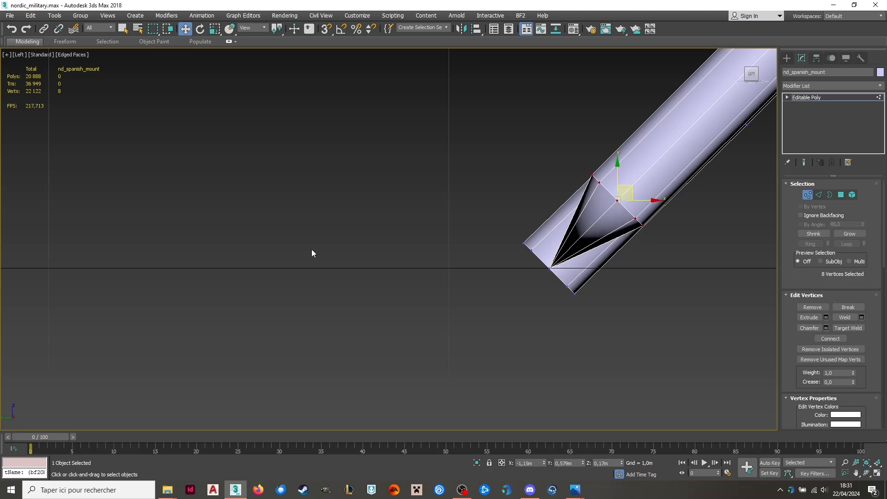
# Point the matching positive-X leg's lower end by moving its eight rim vertices up the leg to Y 0.601 m, Z 0.149 m.
pyautogui.scroll(-5, 312, 249)
pyautogui.moveTo(477, 206); pyautogui.dragTo(411, 234, button='middle')
pyautogui.scroll(5, 277, 274)
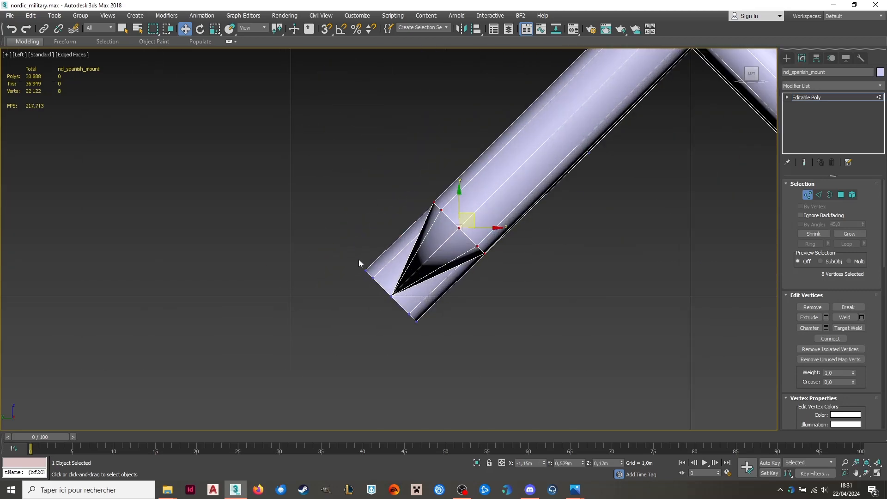
pyautogui.keyDown('alt'); pyautogui.moveTo(359, 260); pyautogui.dragTo(220, 286, button='middle'); pyautogui.keyUp('alt')
pyautogui.moveTo(312, 459); pyautogui.dragTo(312, 457)
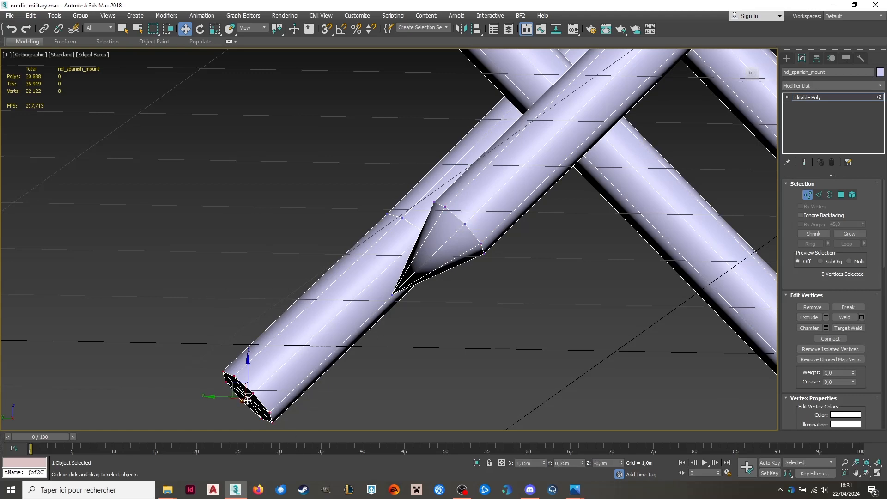
pyautogui.scroll(-6, 248, 400)
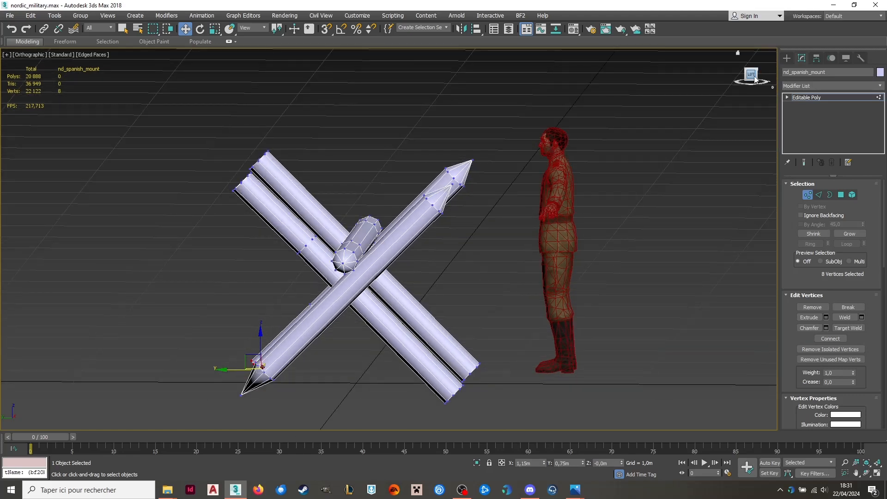
pyautogui.click(751, 75)
pyautogui.scroll(8, 503, 209)
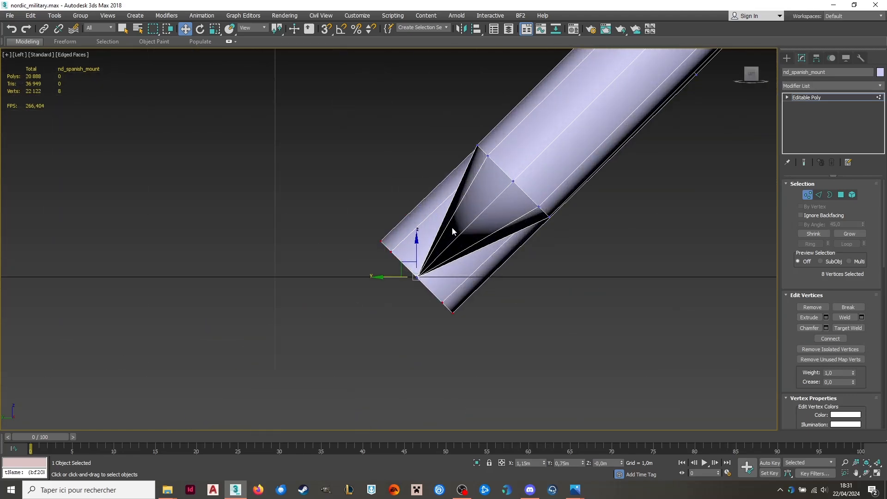
pyautogui.moveTo(426, 260); pyautogui.dragTo(510, 176)
# Point the crossing leg's upper end at X 0.98 m by moving its eight rim vertices down to Y 0.563 m, Z 1.325 m.
pyautogui.scroll(-3, 511, 176)
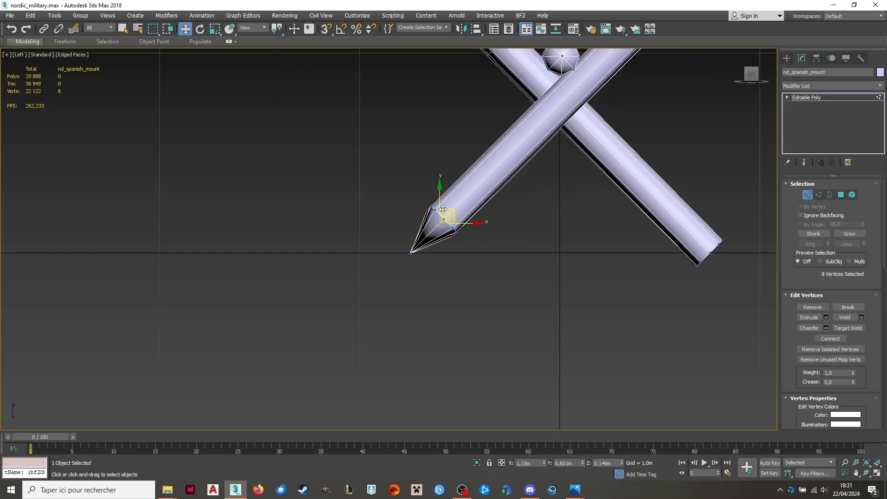
pyautogui.scroll(4, 514, 176)
pyautogui.moveTo(520, 176); pyautogui.dragTo(361, 285, button='middle')
pyautogui.scroll(-4, 361, 284)
pyautogui.moveTo(470, 158); pyautogui.dragTo(471, 297, button='middle')
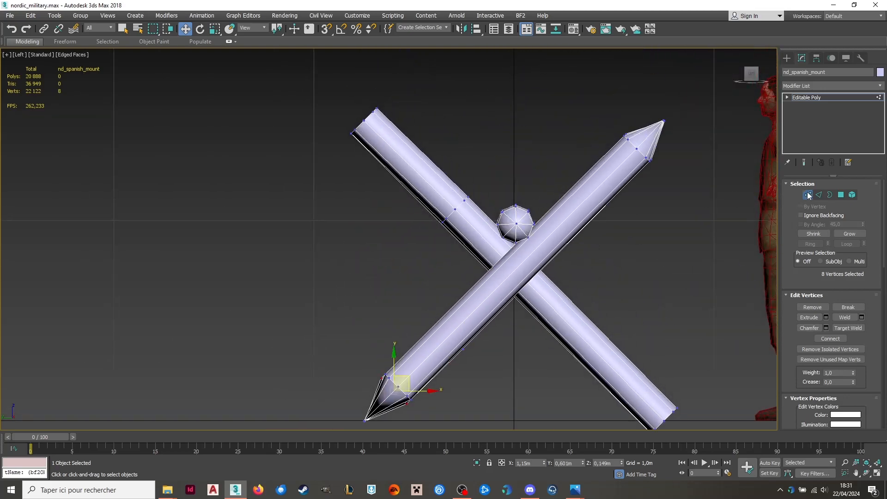
pyautogui.click(808, 193)
pyautogui.keyDown('alt'); pyautogui.moveTo(381, 128); pyautogui.dragTo(418, 138, button='middle'); pyautogui.keyUp('alt')
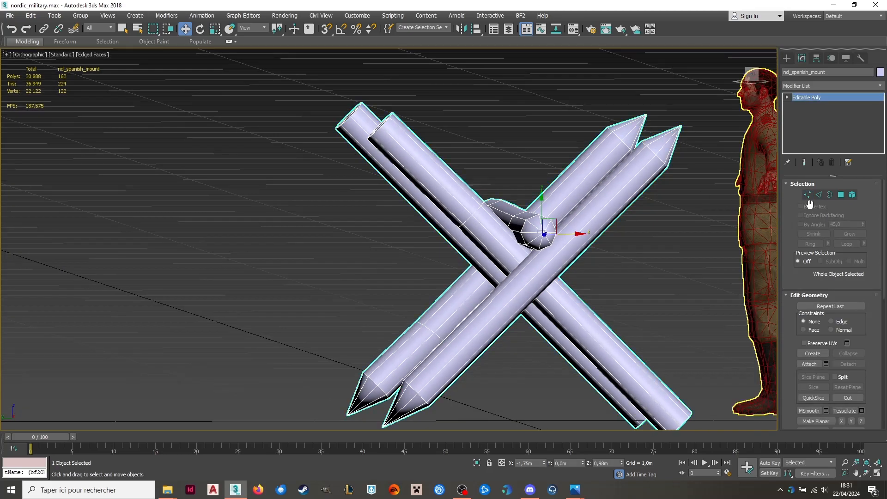
pyautogui.click(806, 195)
pyautogui.scroll(6, 328, 92)
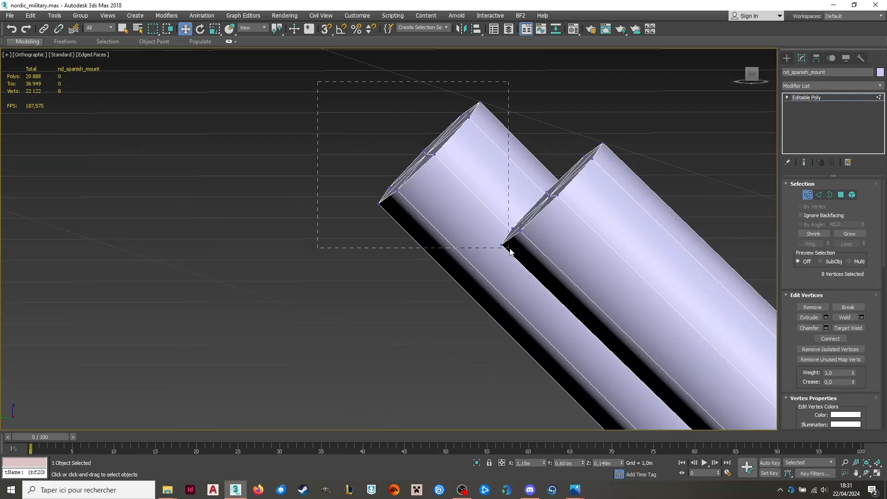
pyautogui.moveTo(427, 155); pyautogui.dragTo(444, 172)
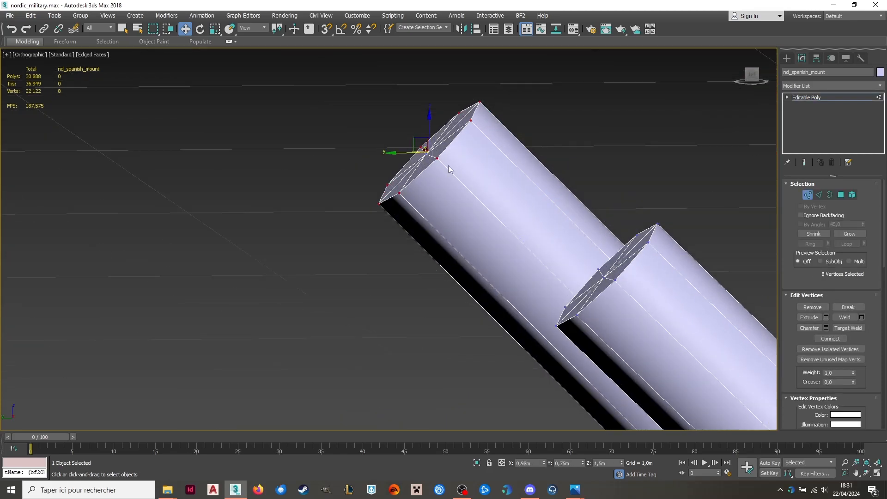
pyautogui.keyDown('alt'); pyautogui.moveTo(510, 168); pyautogui.dragTo(466, 164, button='middle'); pyautogui.keyUp('alt')
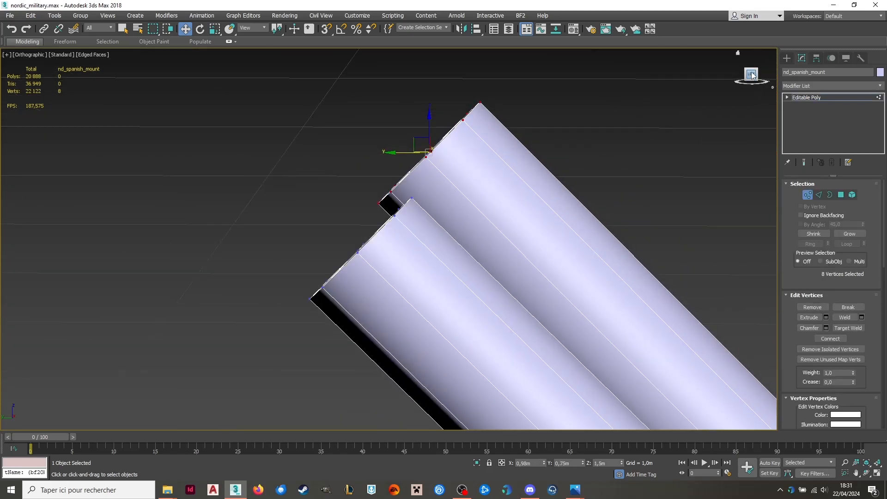
pyautogui.click(752, 74)
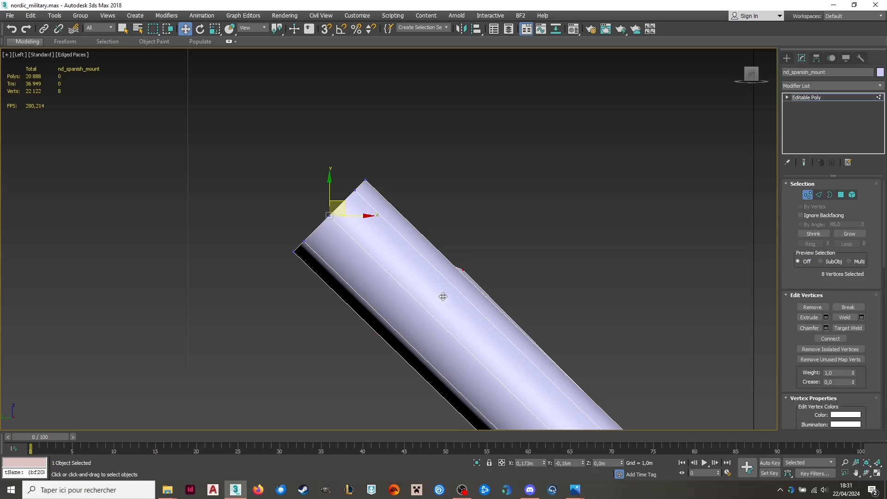
pyautogui.moveTo(450, 304); pyautogui.dragTo(450, 305)
# Point the crossing leg's upper end at X -0.98 m by moving its eight rim vertices to Y 0.584 m, Z 1.338 m.
pyautogui.scroll(-4, 407, 240)
pyautogui.keyDown('alt'); pyautogui.moveTo(402, 239); pyautogui.dragTo(374, 240, button='middle'); pyautogui.keyUp('alt')
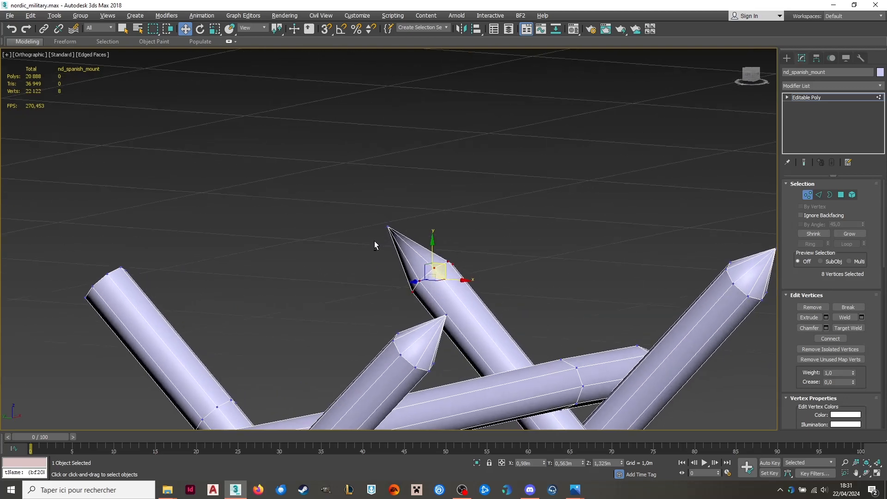
pyautogui.scroll(-4, 406, 212)
pyautogui.keyDown('alt'); pyautogui.moveTo(296, 283); pyautogui.dragTo(297, 283); pyautogui.keyUp('alt')
pyautogui.keyDown('alt'); pyautogui.moveTo(296, 283); pyautogui.dragTo(381, 323, button='middle'); pyautogui.keyUp('alt')
pyautogui.scroll(4, 381, 323)
pyautogui.moveTo(361, 336); pyautogui.dragTo(361, 336)
pyautogui.scroll(5, 319, 284)
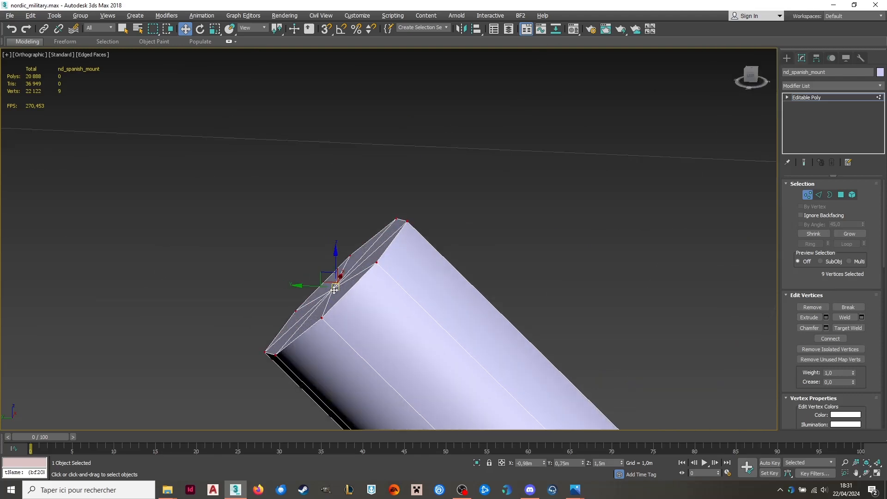
pyautogui.scroll(-6, 297, 278)
pyautogui.keyDown('alt'); pyautogui.moveTo(340, 256); pyautogui.dragTo(347, 237, button='middle'); pyautogui.keyUp('alt')
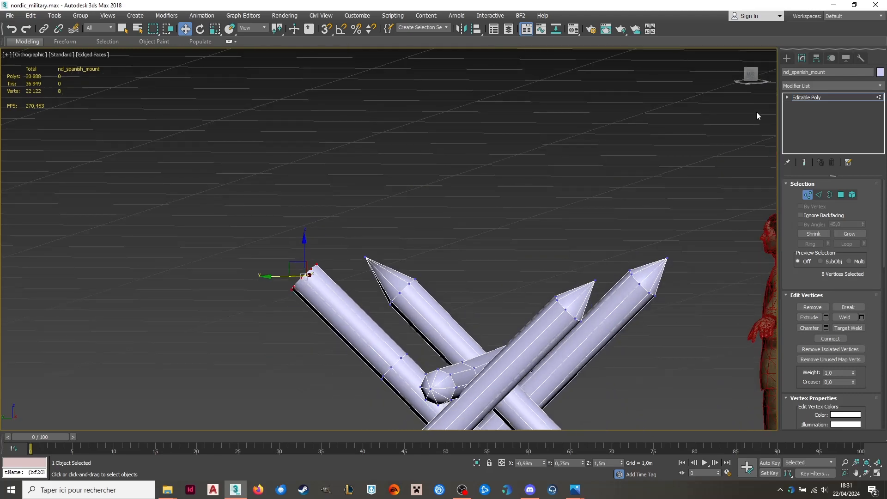
pyautogui.click(751, 75)
pyautogui.scroll(3, 173, 350)
pyautogui.moveTo(173, 349); pyautogui.dragTo(308, 248, button='middle')
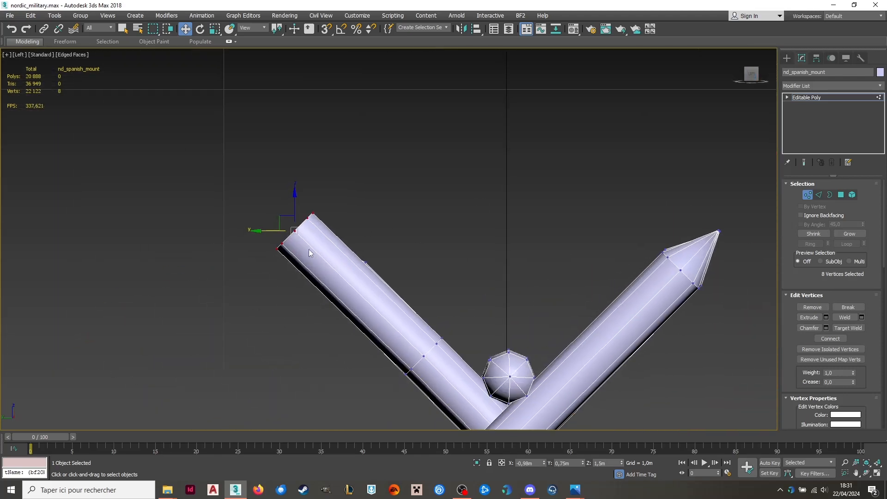
pyautogui.scroll(3, 309, 248)
pyautogui.moveTo(293, 198); pyautogui.dragTo(386, 290)
# Point the lower end of the crossing leg at X -0.98 m by moving its eight rim vertices up the leg, excluding the centre vertex.
pyautogui.scroll(-8, 305, 198)
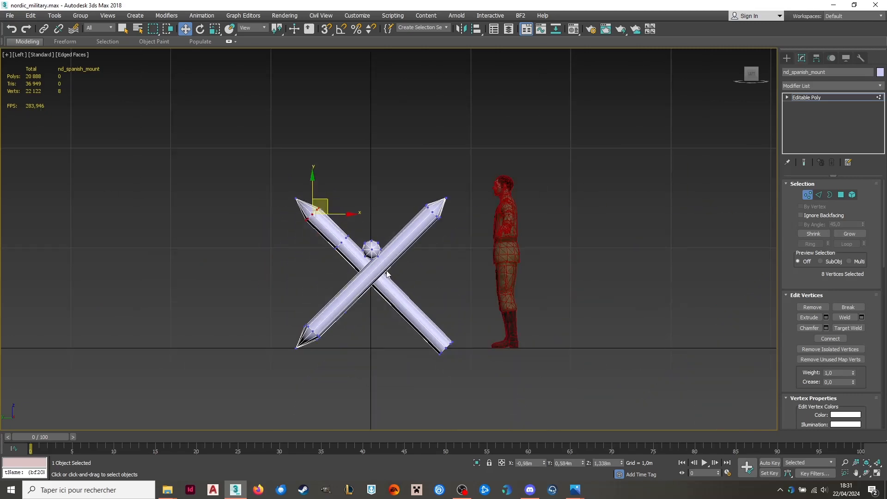
pyautogui.scroll(4, 374, 253)
pyautogui.moveTo(543, 276); pyautogui.dragTo(545, 206, button='middle')
pyautogui.scroll(5, 552, 391)
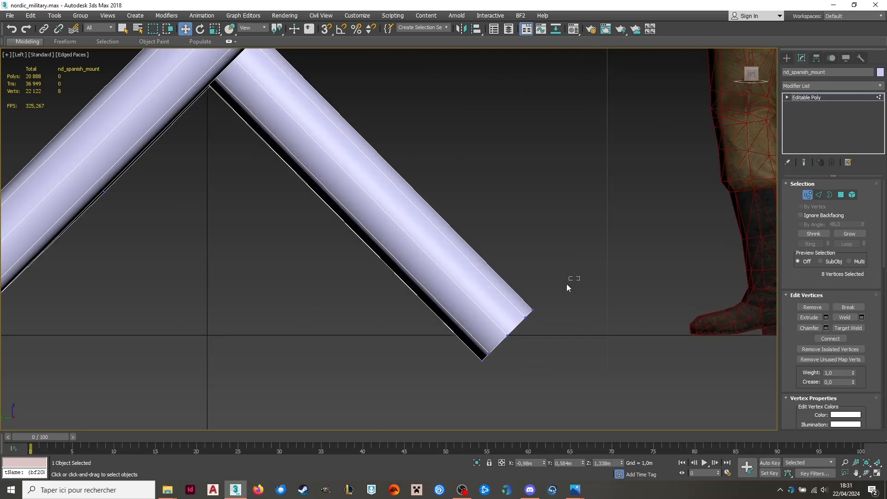
pyautogui.scroll(-5, 474, 363)
pyautogui.keyDown('alt'); pyautogui.moveTo(474, 362); pyautogui.dragTo(457, 333, button='middle'); pyautogui.keyUp('alt')
pyautogui.moveTo(454, 298); pyautogui.dragTo(384, 369)
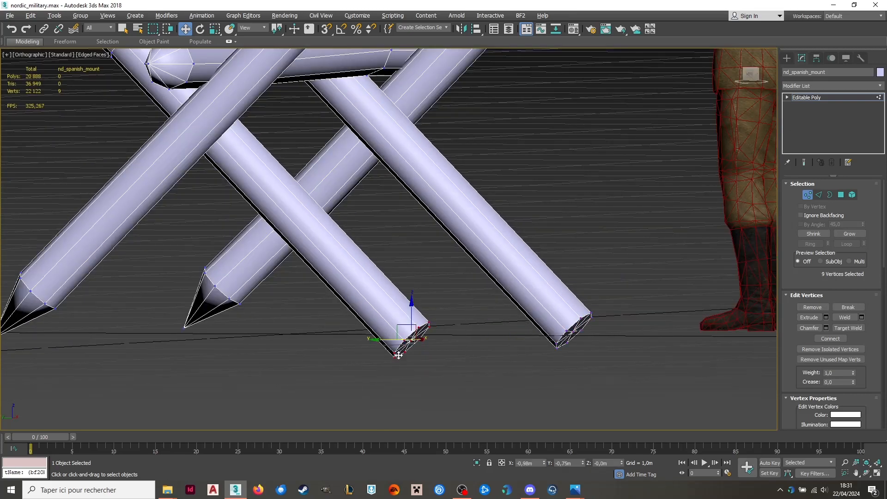
pyautogui.keyDown('alt'); pyautogui.click(412, 341); pyautogui.keyUp('alt')
pyautogui.keyDown('alt'); pyautogui.moveTo(413, 342); pyautogui.dragTo(422, 348, button='middle'); pyautogui.keyUp('alt')
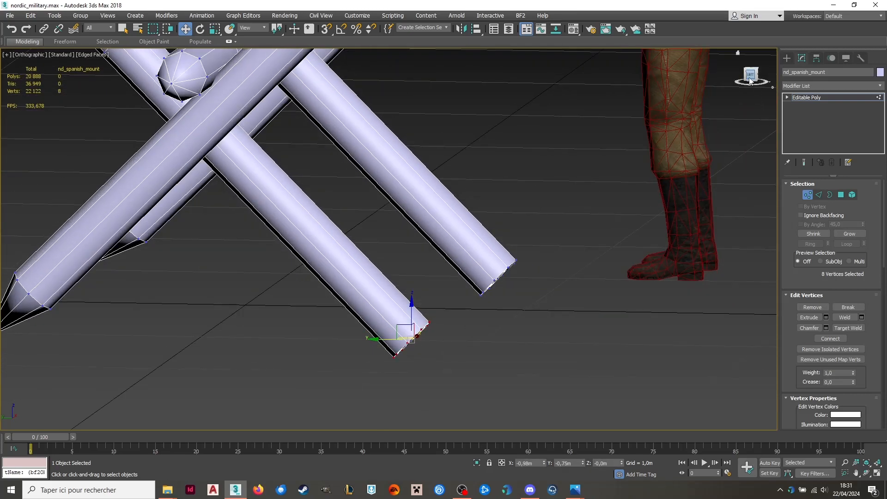
pyautogui.click(749, 81)
pyautogui.scroll(5, 359, 350)
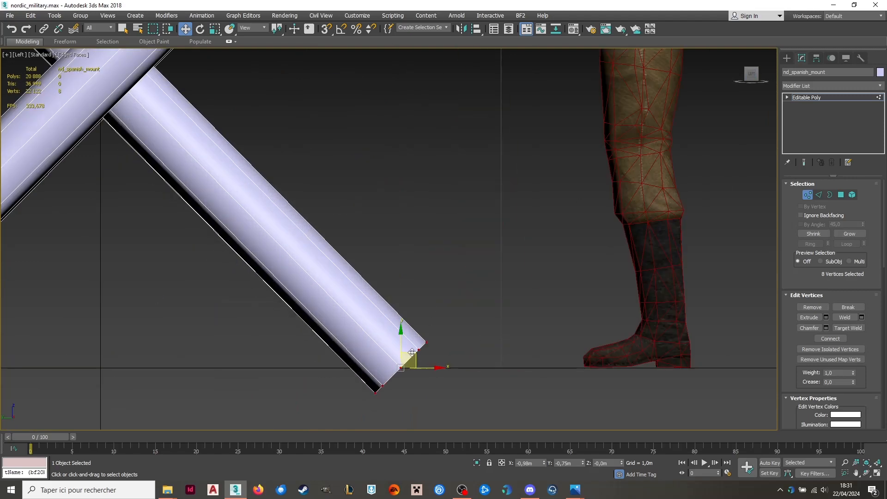
pyautogui.moveTo(411, 352); pyautogui.dragTo(352, 290)
pyautogui.click(452, 303)
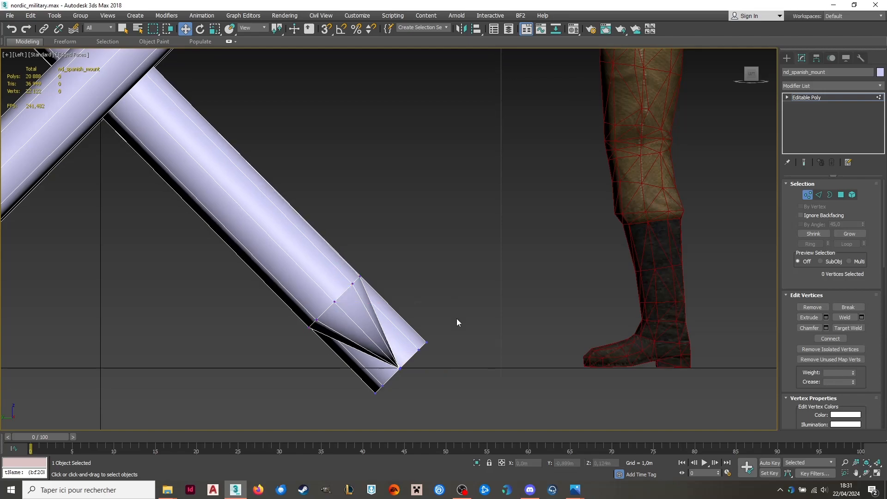
# Point the last blunt lower leg end at X 0.98 m by moving its eight rim vertices to Y -0.574 m, Z 0.192 m.
pyautogui.scroll(-5, 457, 316)
pyautogui.keyDown('alt'); pyautogui.moveTo(457, 316); pyautogui.dragTo(537, 336, button='middle'); pyautogui.keyUp('alt')
pyautogui.moveTo(459, 366); pyautogui.dragTo(459, 366)
pyautogui.scroll(4, 485, 333)
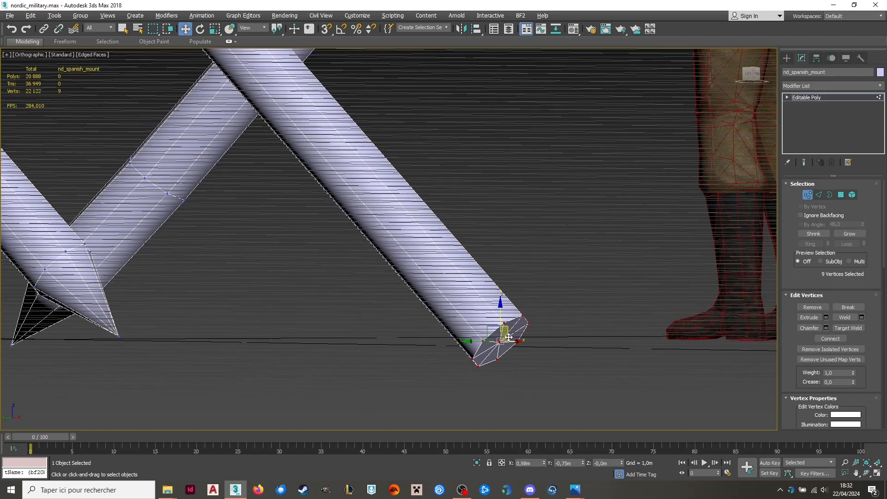
pyautogui.keyDown('alt'); pyautogui.click(502, 342); pyautogui.keyUp('alt')
pyautogui.scroll(-5, 418, 302)
pyautogui.keyDown('alt'); pyautogui.moveTo(416, 301); pyautogui.dragTo(580, 236, button='middle'); pyautogui.keyUp('alt')
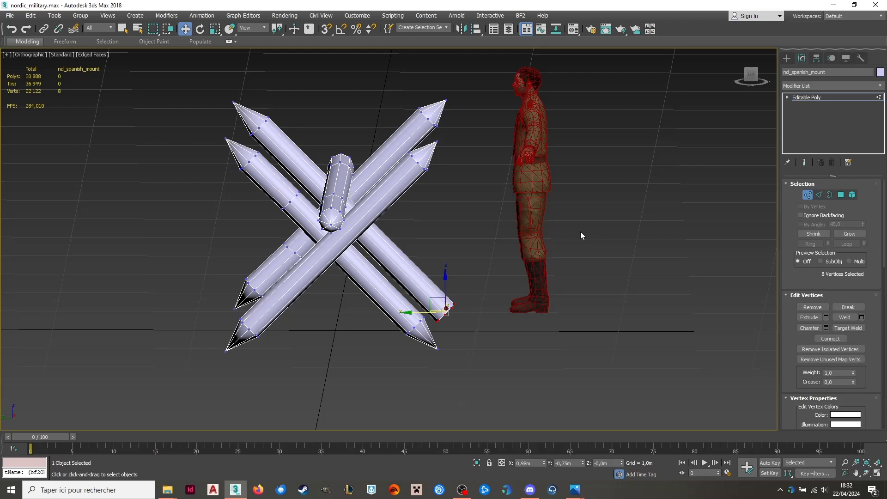
pyautogui.click(751, 79)
pyautogui.scroll(8, 395, 360)
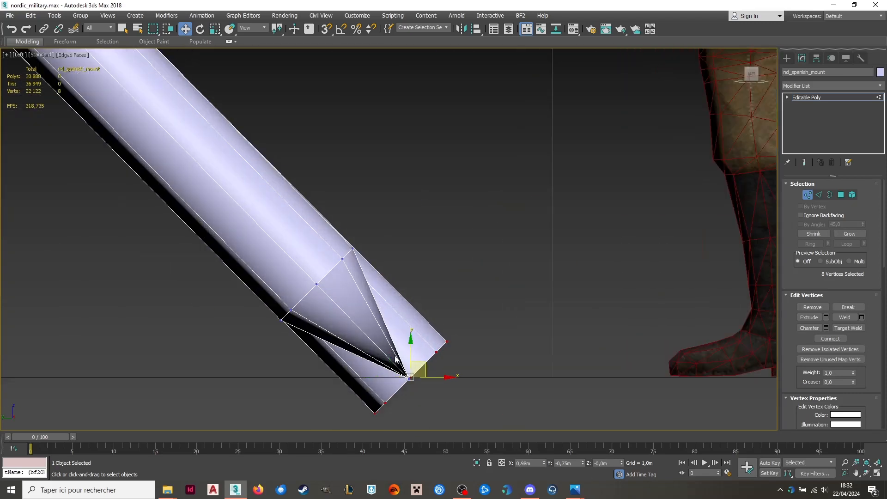
pyautogui.moveTo(417, 368); pyautogui.dragTo(323, 257)
# Examine the pointed tips of all the legs from the side and the whole obstacle from an angle.
pyautogui.scroll(-10, 443, 275)
pyautogui.scroll(7, 342, 205)
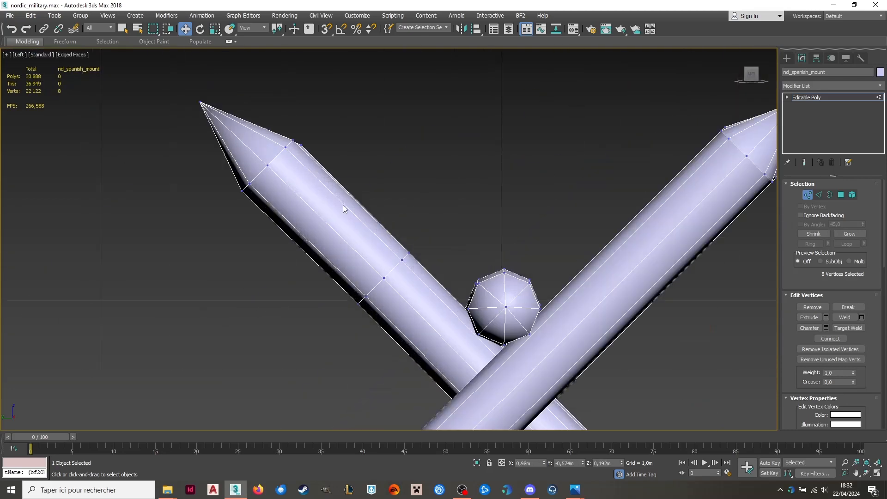
pyautogui.scroll(-2, 335, 194)
pyautogui.scroll(4, 638, 171)
pyautogui.scroll(-7, 639, 171)
pyautogui.scroll(7, 439, 334)
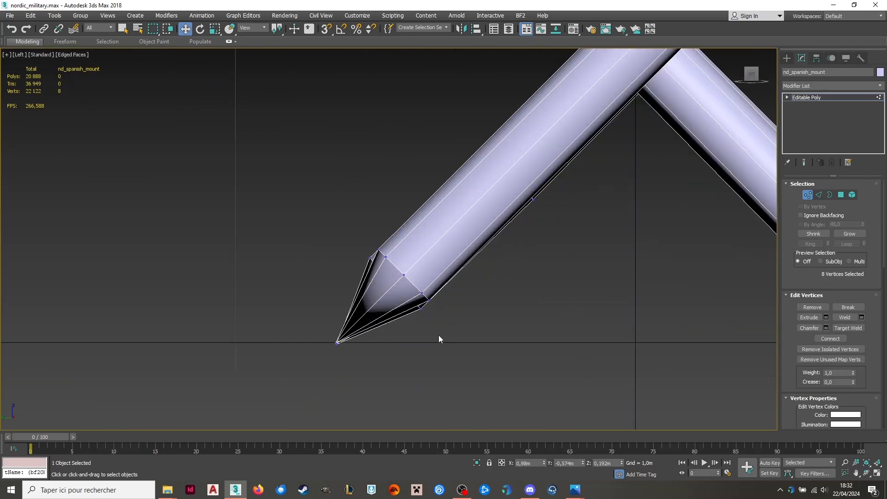
pyautogui.scroll(-4, 283, 296)
pyautogui.keyDown('alt'); pyautogui.moveTo(458, 261); pyautogui.dragTo(486, 263, button='middle'); pyautogui.keyUp('alt')
pyautogui.scroll(-4, 487, 263)
pyautogui.moveTo(564, 261); pyautogui.dragTo(877, 215, button='middle')
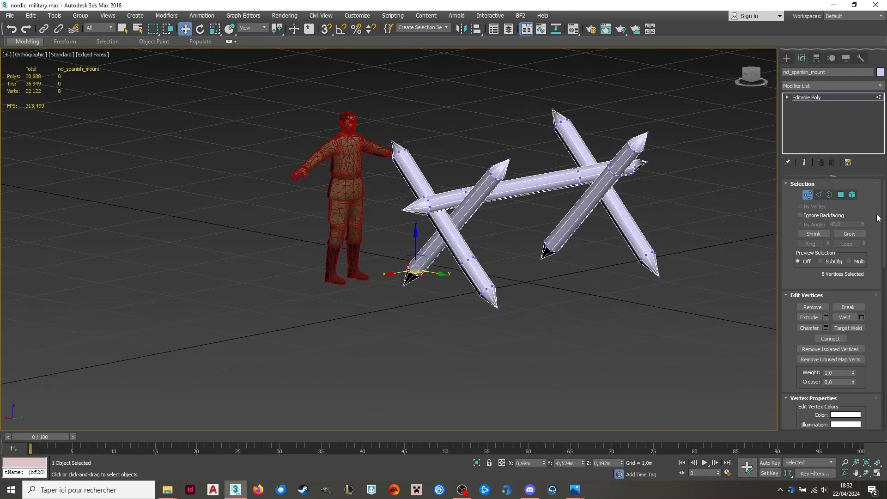
# Clear the smoothing groups from all polygons of the obstacle and return to whole-object level.
pyautogui.click(806, 195)
pyautogui.scroll(8, 408, 166)
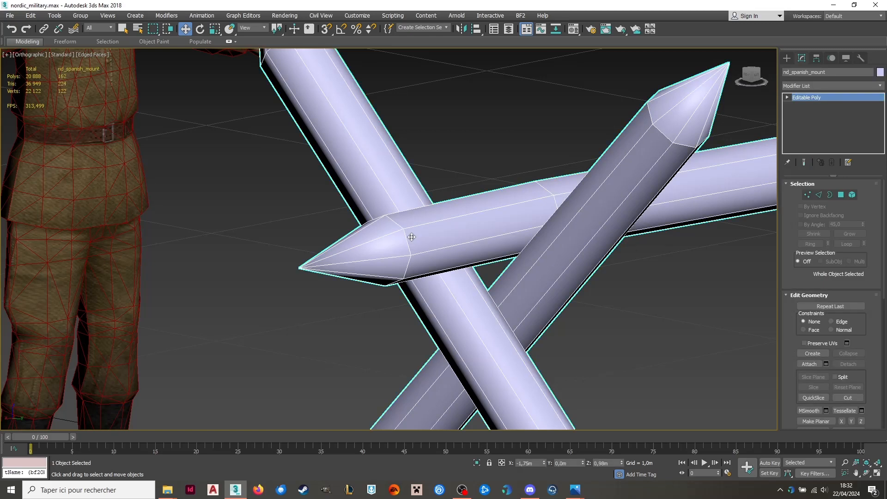
pyautogui.scroll(-8, 411, 237)
pyautogui.click(841, 194)
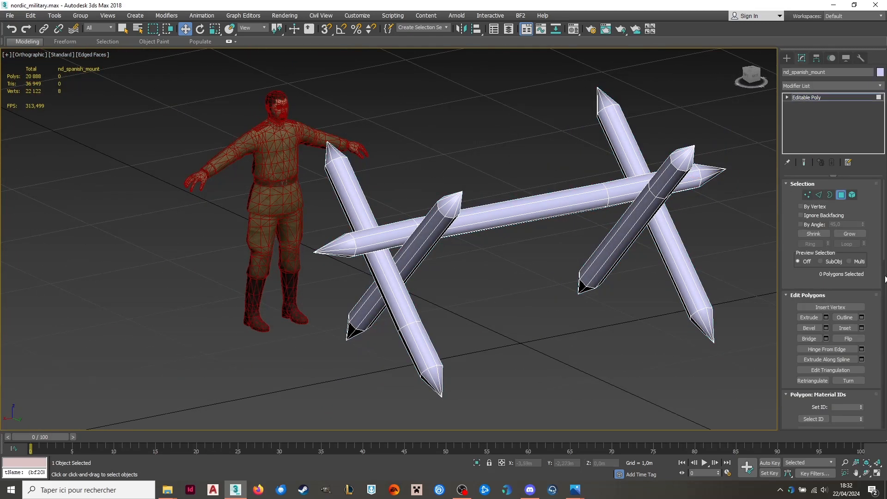
pyautogui.scroll(-5, 867, 379)
pyautogui.hotkey('ctrl', 'a')
pyautogui.scroll(-3, 866, 379)
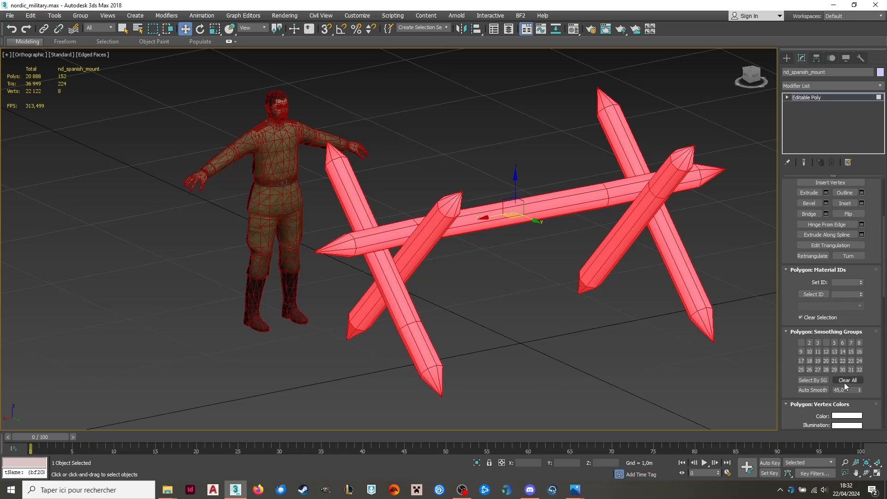
pyautogui.click(844, 380)
pyautogui.scroll(5, 859, 189)
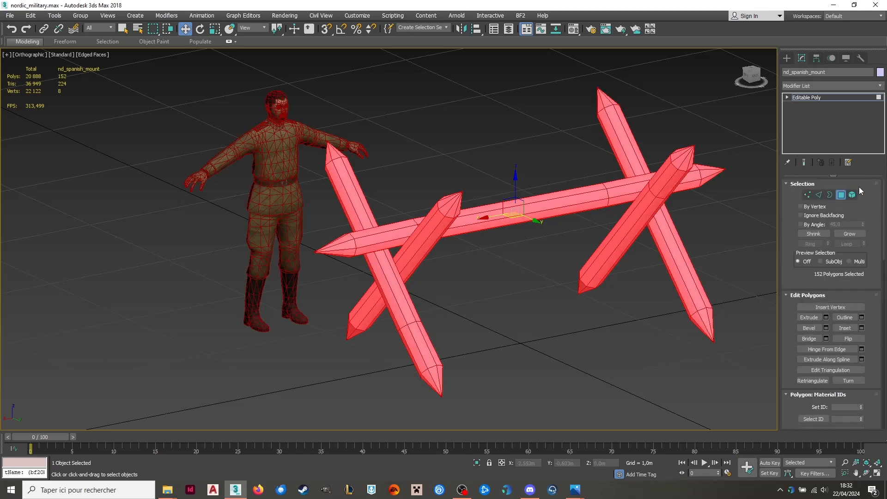
pyautogui.click(840, 195)
# Examine the faceted shading of the poles and their pointed tips up close from the end of the obstacle.
pyautogui.scroll(5, 450, 222)
pyautogui.keyDown('alt'); pyautogui.moveTo(442, 218); pyautogui.dragTo(425, 226, button='middle'); pyautogui.keyUp('alt')
pyautogui.scroll(-5, 380, 269)
pyautogui.scroll(5, 331, 159)
pyautogui.scroll(-5, 331, 159)
pyautogui.scroll(5, 315, 188)
pyautogui.scroll(-5, 315, 188)
pyautogui.scroll(5, 515, 194)
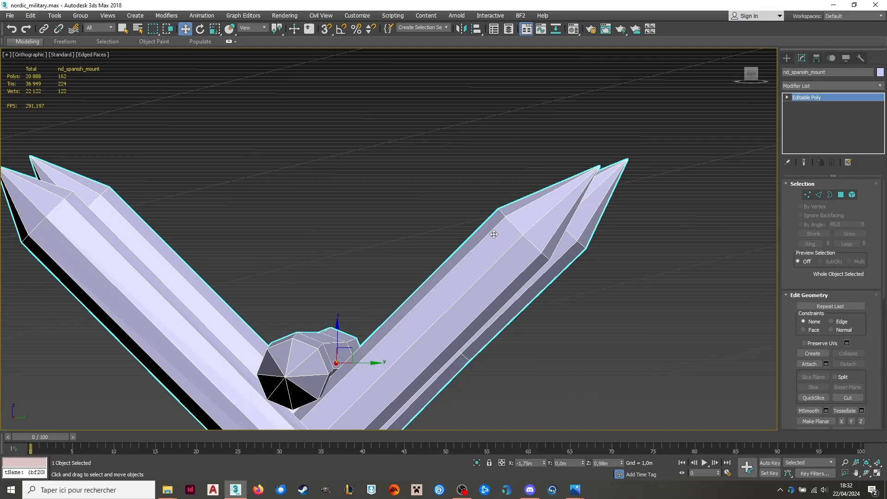
pyautogui.scroll(-5, 493, 234)
pyautogui.scroll(2, 316, 218)
pyautogui.keyDown('alt'); pyautogui.moveTo(317, 217); pyautogui.dragTo(308, 258, button='middle'); pyautogui.keyUp('alt')
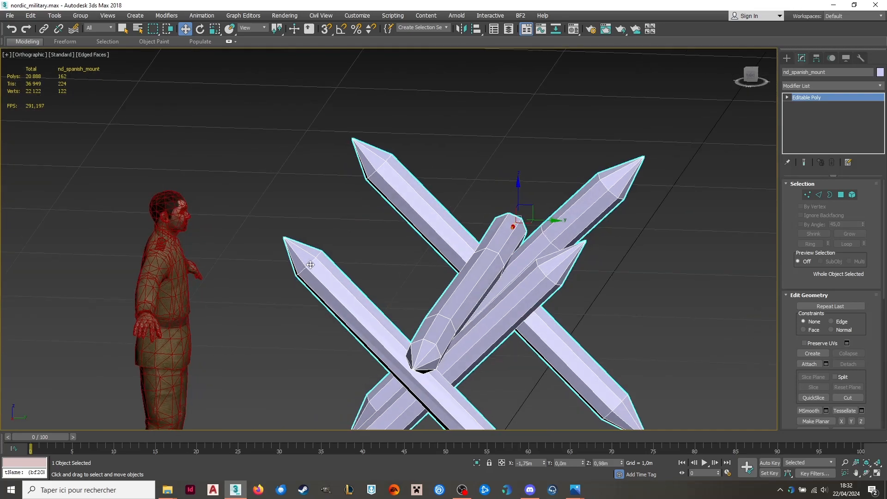
pyautogui.scroll(-4, 396, 157)
pyautogui.scroll(4, 413, 263)
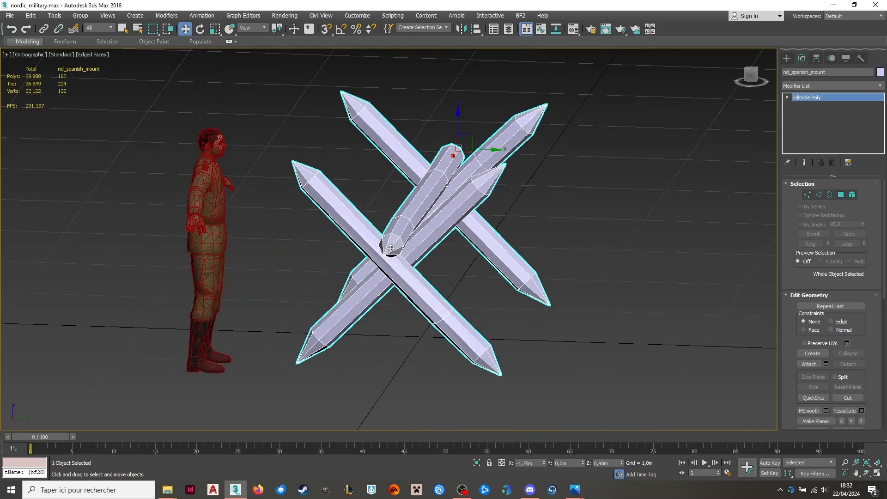
# Examine how the crossing legs meet the long beam from above, behind and several angled views of the whole obstacle.
pyautogui.keyDown('alt'); pyautogui.moveTo(413, 264); pyautogui.dragTo(347, 280, button='middle'); pyautogui.keyUp('alt')
pyautogui.keyDown('alt'); pyautogui.moveTo(228, 205); pyautogui.dragTo(195, 217, button='middle'); pyautogui.keyUp('alt')
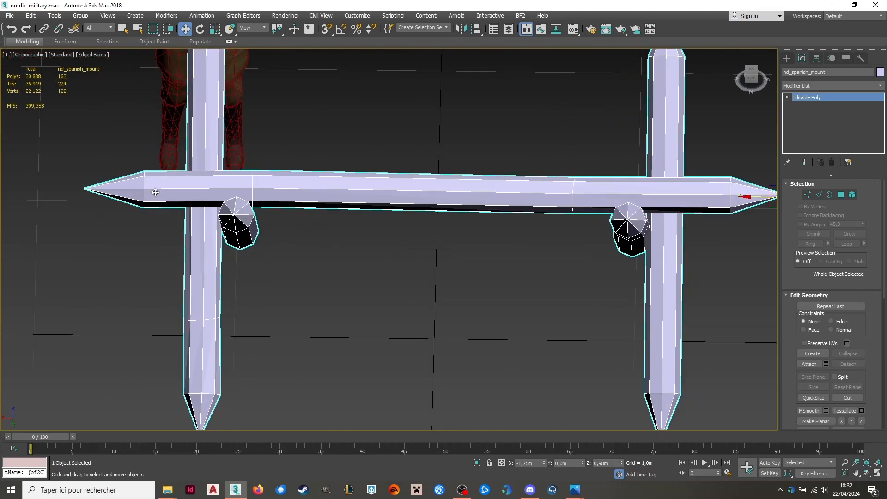
pyautogui.scroll(-4, 155, 192)
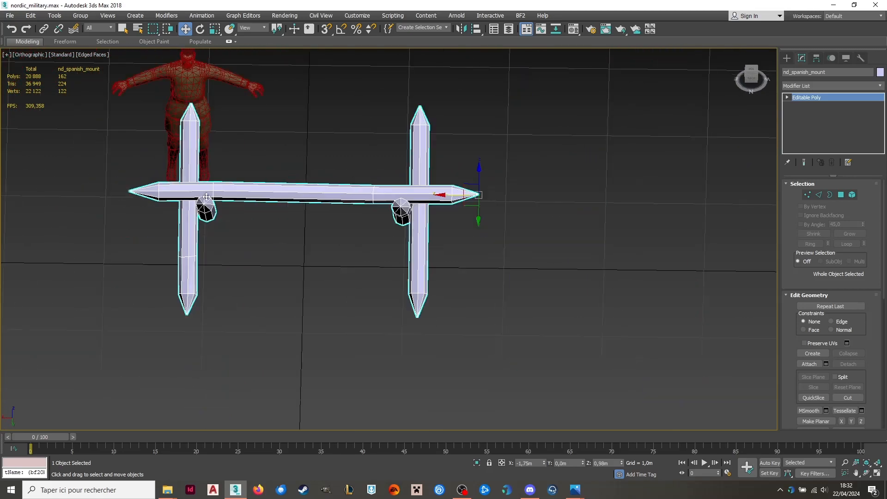
pyautogui.keyDown('alt'); pyautogui.moveTo(207, 197); pyautogui.dragTo(263, 194, button='middle'); pyautogui.keyUp('alt')
pyautogui.scroll(4, 472, 289)
pyautogui.keyDown('alt'); pyautogui.moveTo(471, 286); pyautogui.dragTo(237, 287, button='middle'); pyautogui.keyUp('alt')
pyautogui.scroll(5, 247, 255)
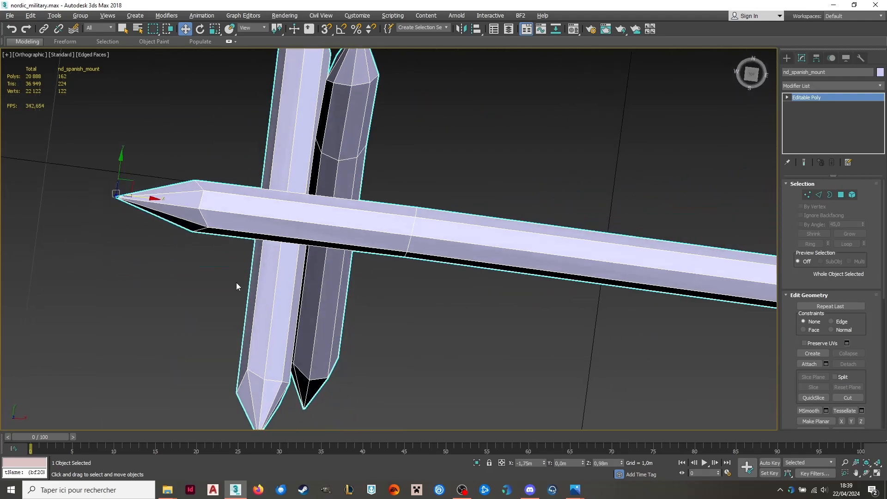
pyautogui.scroll(-5, 194, 183)
pyautogui.keyDown('alt'); pyautogui.moveTo(311, 166); pyautogui.dragTo(257, 127, button='middle'); pyautogui.keyUp('alt')
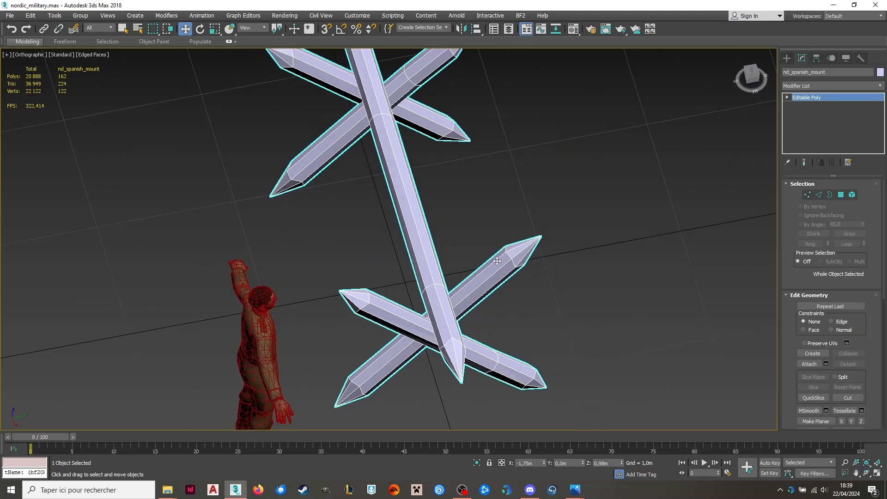
pyautogui.keyDown('alt'); pyautogui.moveTo(497, 261); pyautogui.dragTo(481, 319, button='middle'); pyautogui.keyUp('alt')
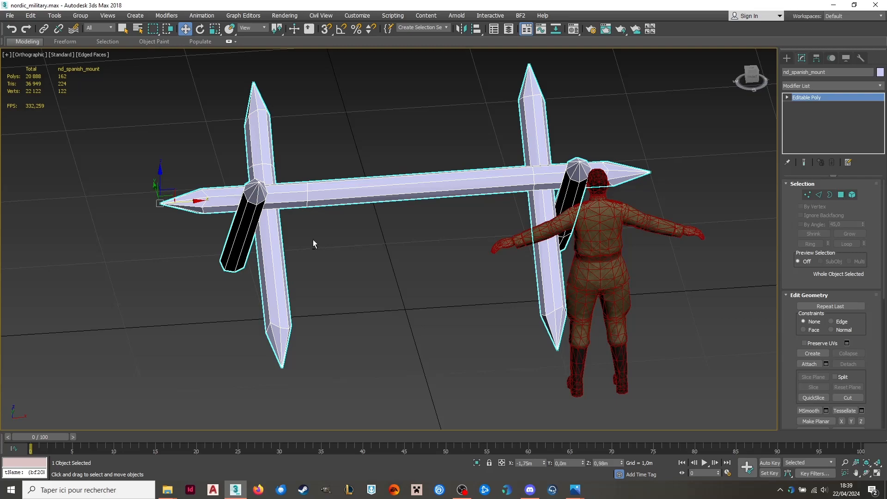
pyautogui.keyDown('alt'); pyautogui.moveTo(313, 243); pyautogui.dragTo(424, 262, button='middle'); pyautogui.keyUp('alt')
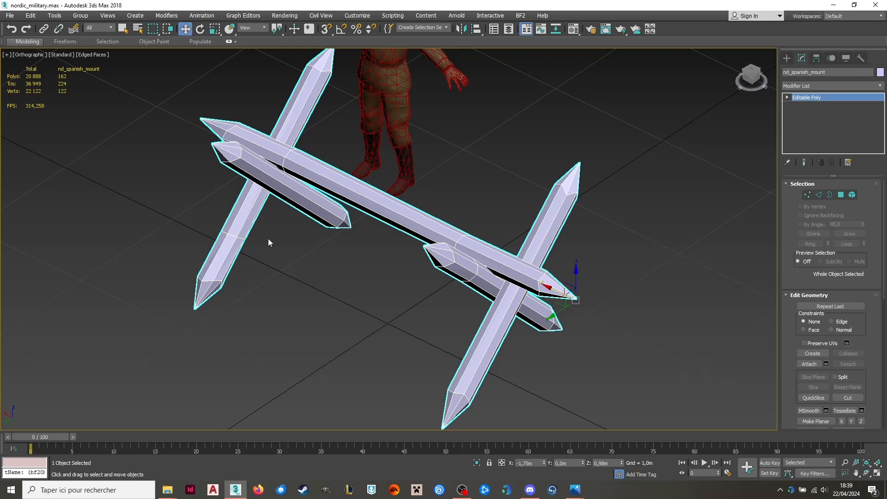
pyautogui.keyDown('alt'); pyautogui.moveTo(293, 223); pyautogui.dragTo(399, 227, button='middle'); pyautogui.keyUp('alt')
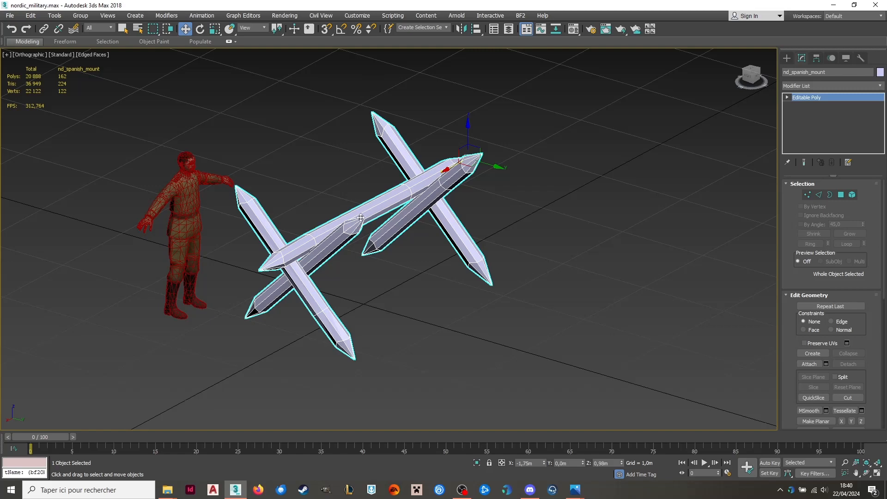
pyautogui.scroll(2, 332, 232)
pyautogui.scroll(-1, 373, 256)
pyautogui.moveTo(382, 240); pyautogui.dragTo(430, 243, button='middle')
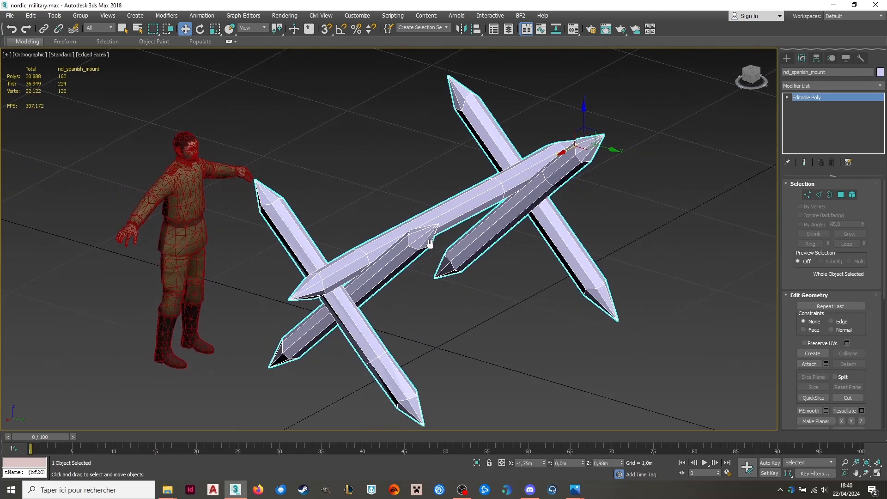